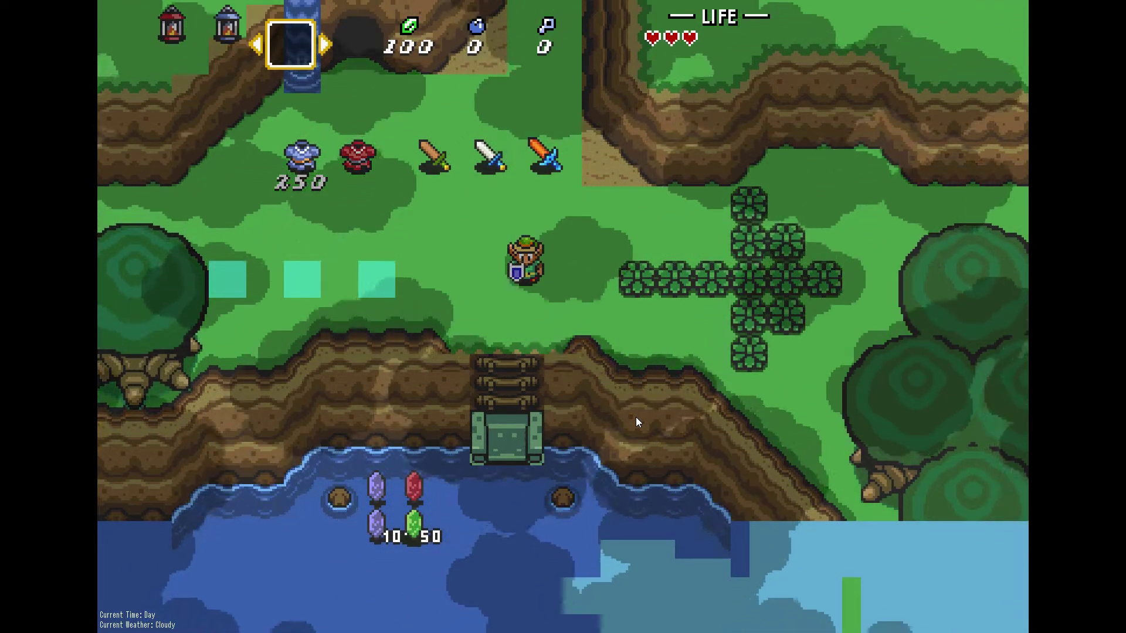
- Walk Link around the grass with the arrow keys
key("Down")
key("Left")
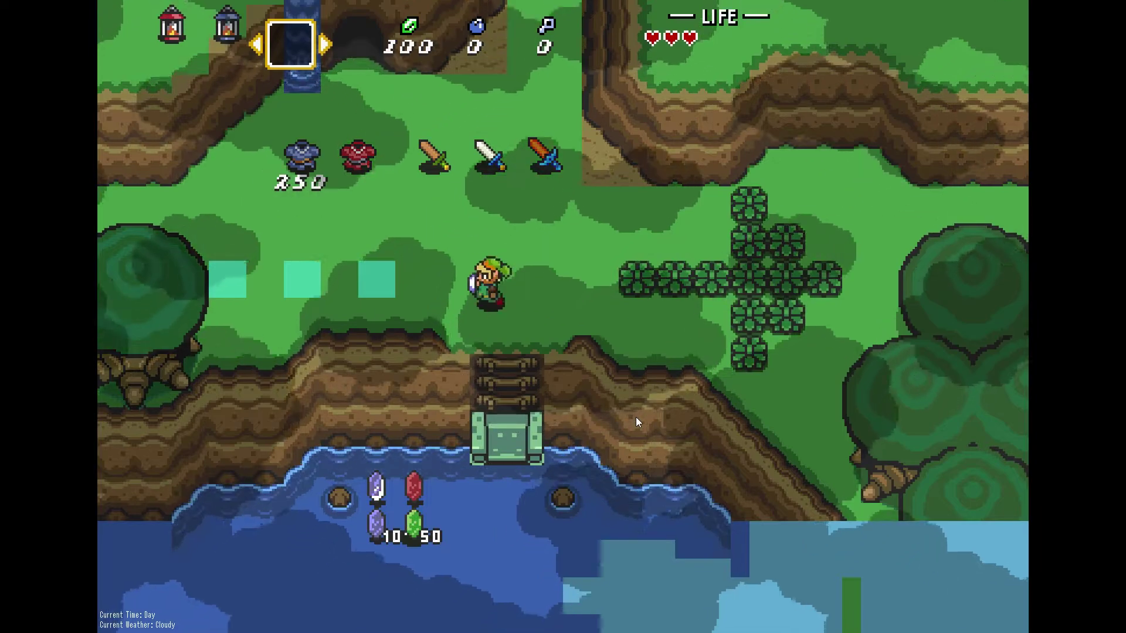
key("Up")
key("Right")
key("Down")
key("Up")
key("Left")
key("Down")
key("Right")
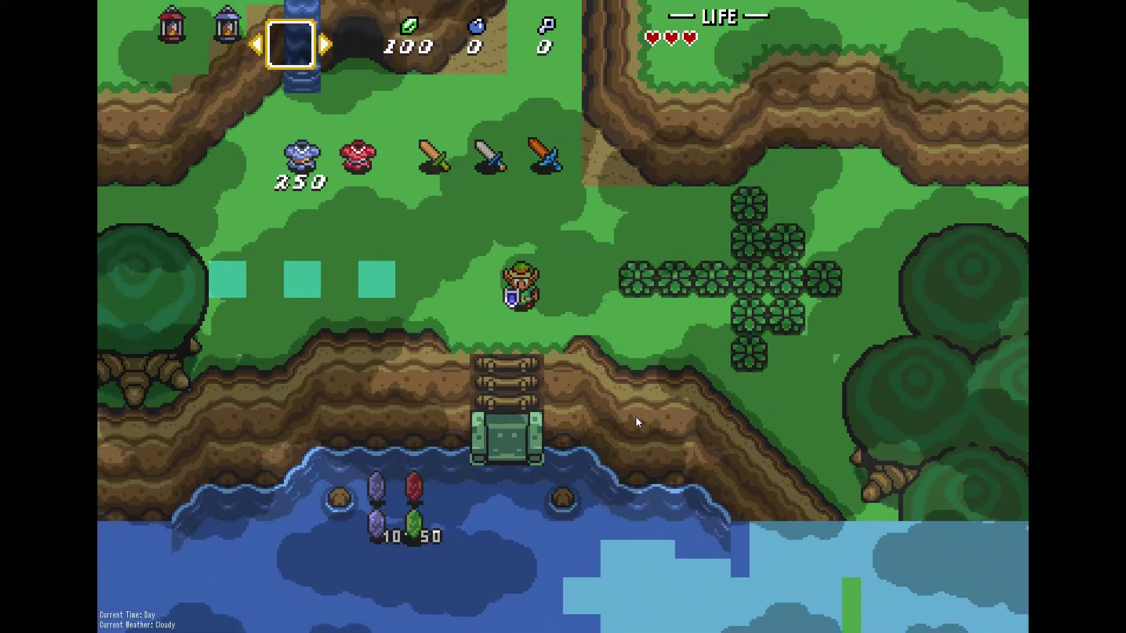
key("Left")
key("Up")
key("Right")
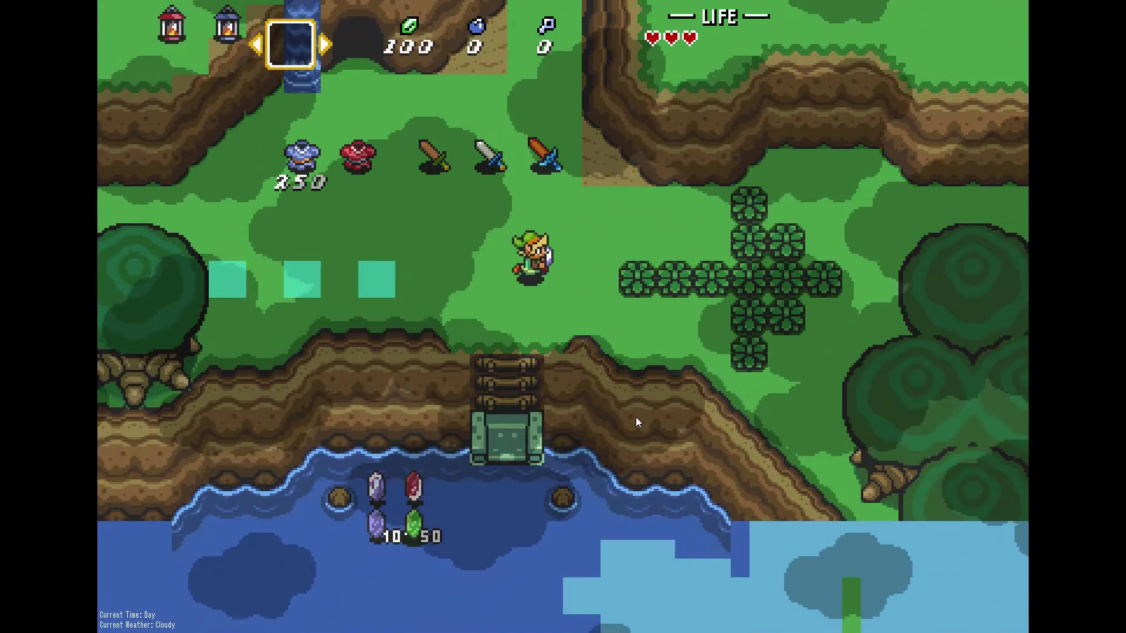
key("Down")
key("Left")
key("Up")
key("Right")
key("Down")
key("Up")
key("Left")
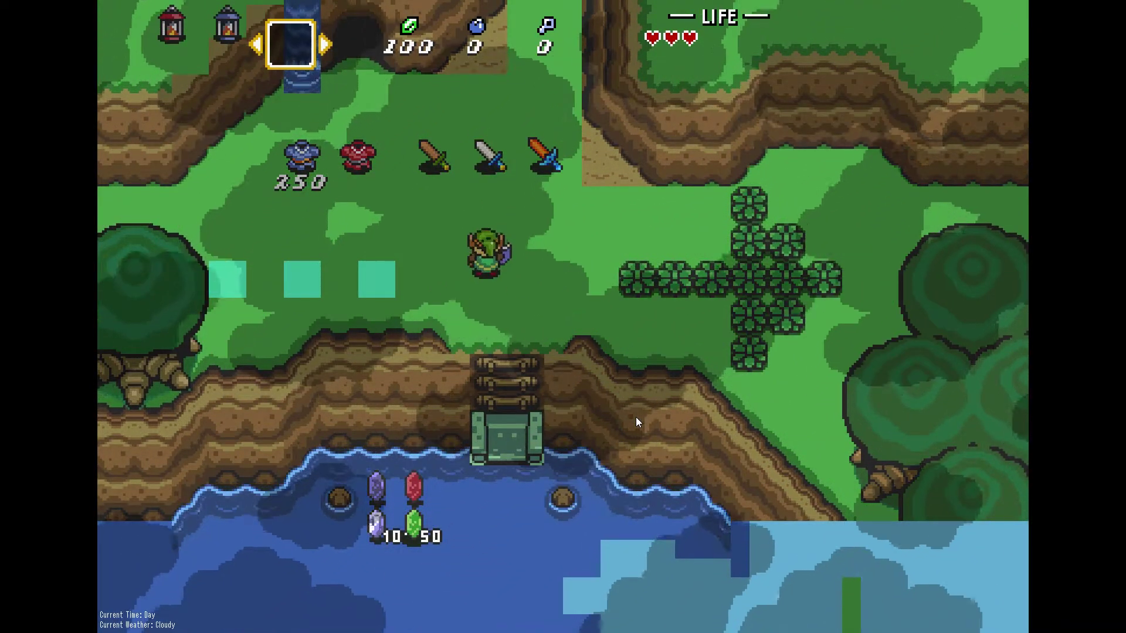
key("Down")
key("Right")
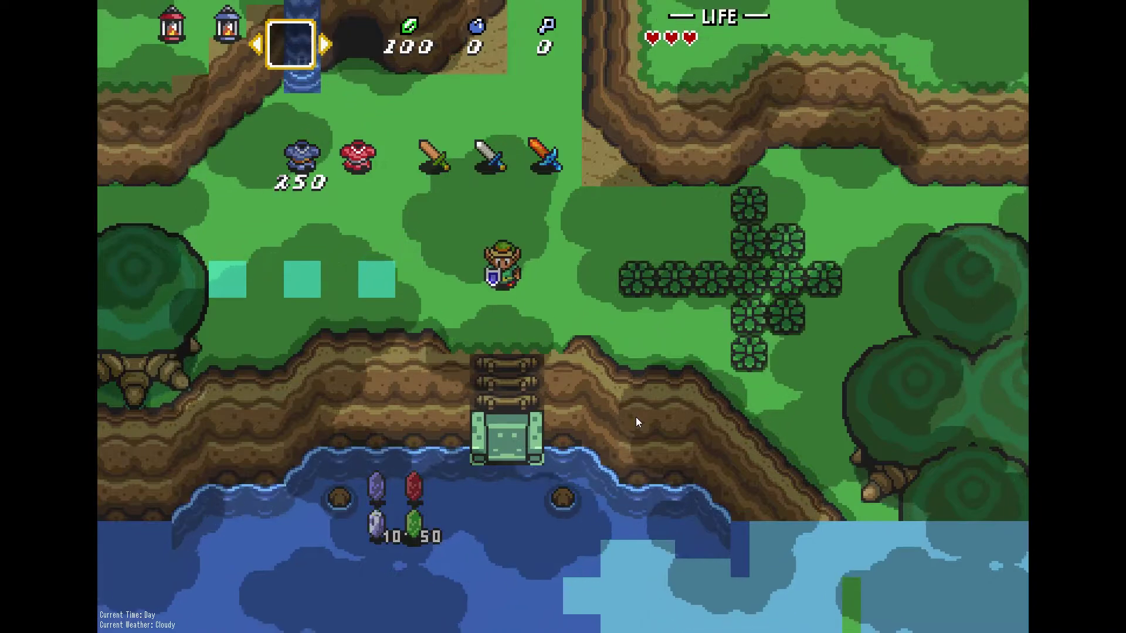
- Walk Link up-left onto the wooden sword and dismiss its message
key("Up")
key("Left")
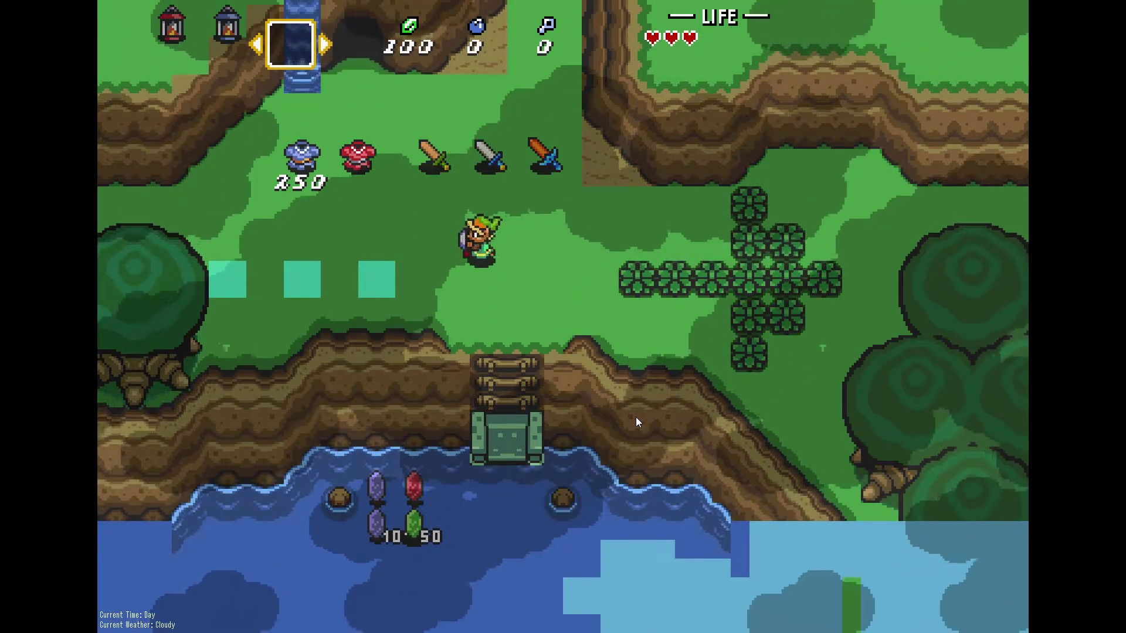
key("Up")
key("Left")
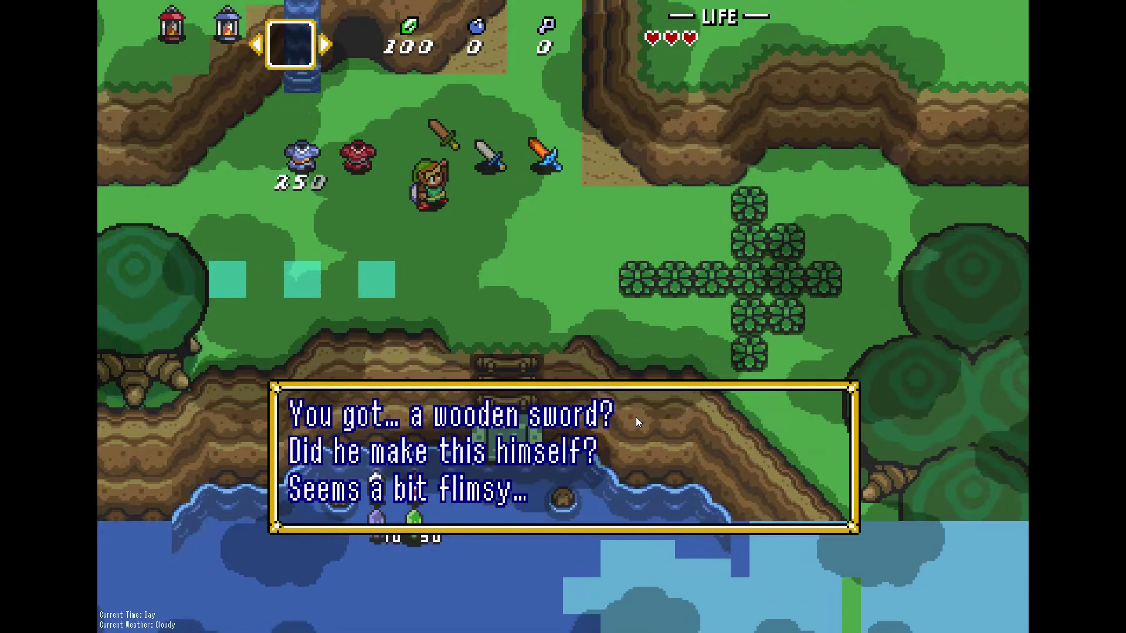
key("Return")
- Walk Link across the grass, face left and swing the wooden sword
key("Down")
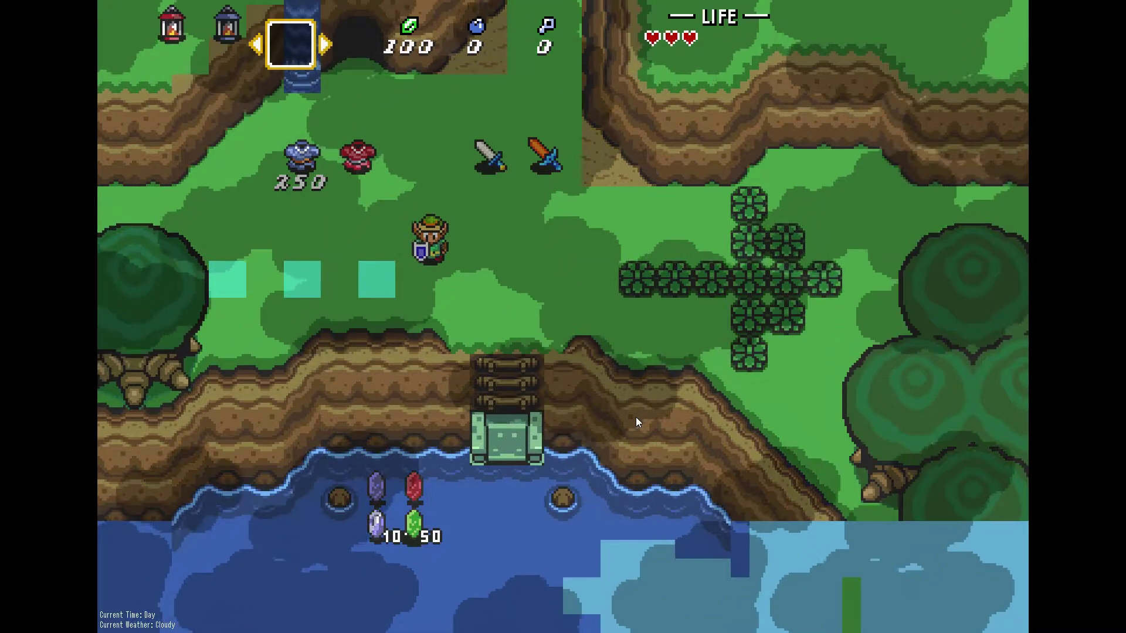
key("Right")
key("Down")
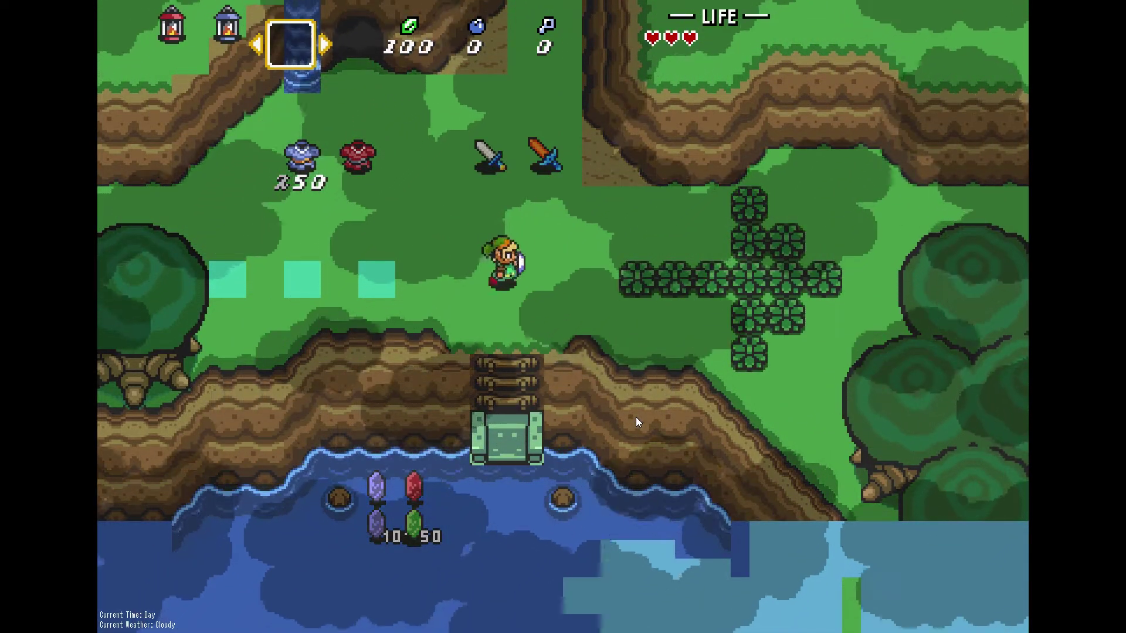
key("Up")
key("Right")
key("Left")
key("Down")
key("Right")
key("Left")
key("space")
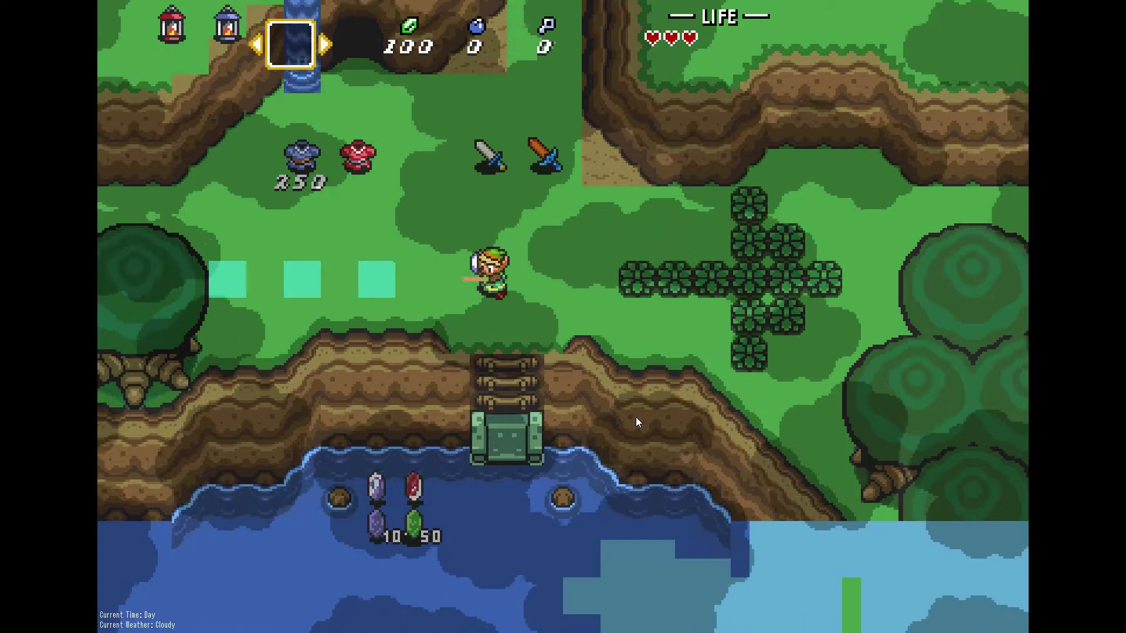
- Roam the grass, then face down and swing the sword with x
key("Left")
key("Up")
key("Down")
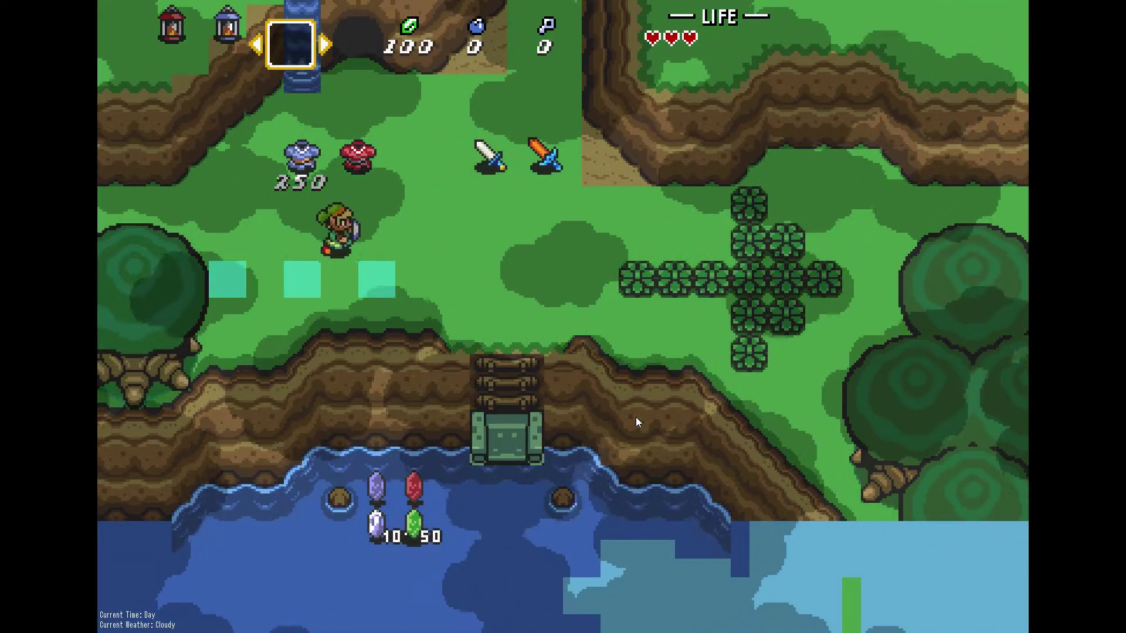
key("Right")
key("Down")
key("Left")
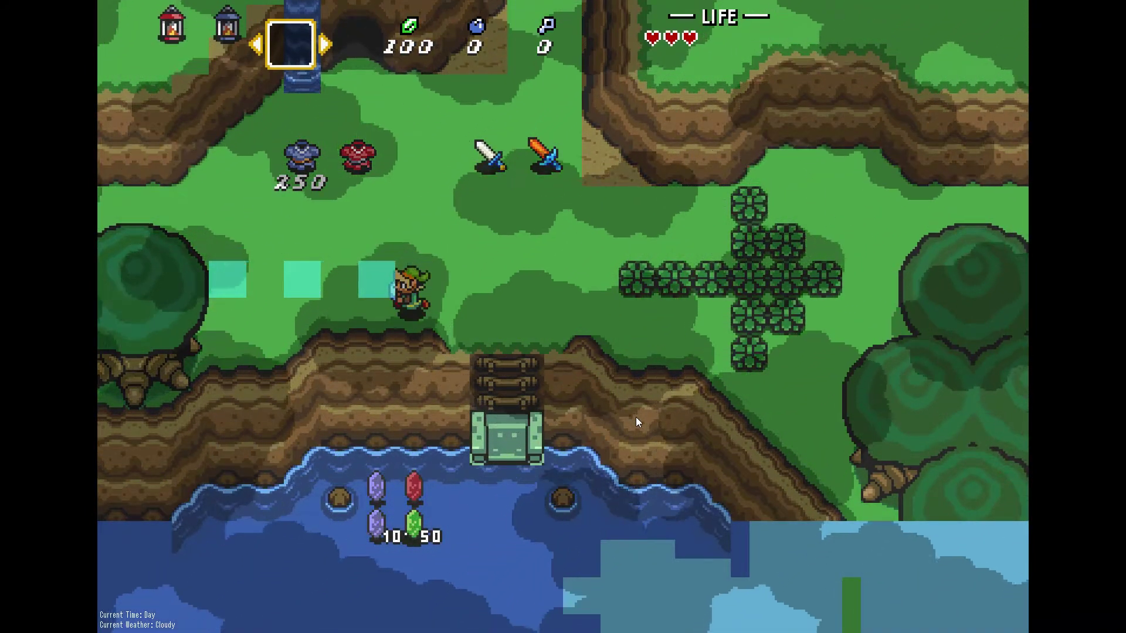
key("Left")
key("Up")
key("Right")
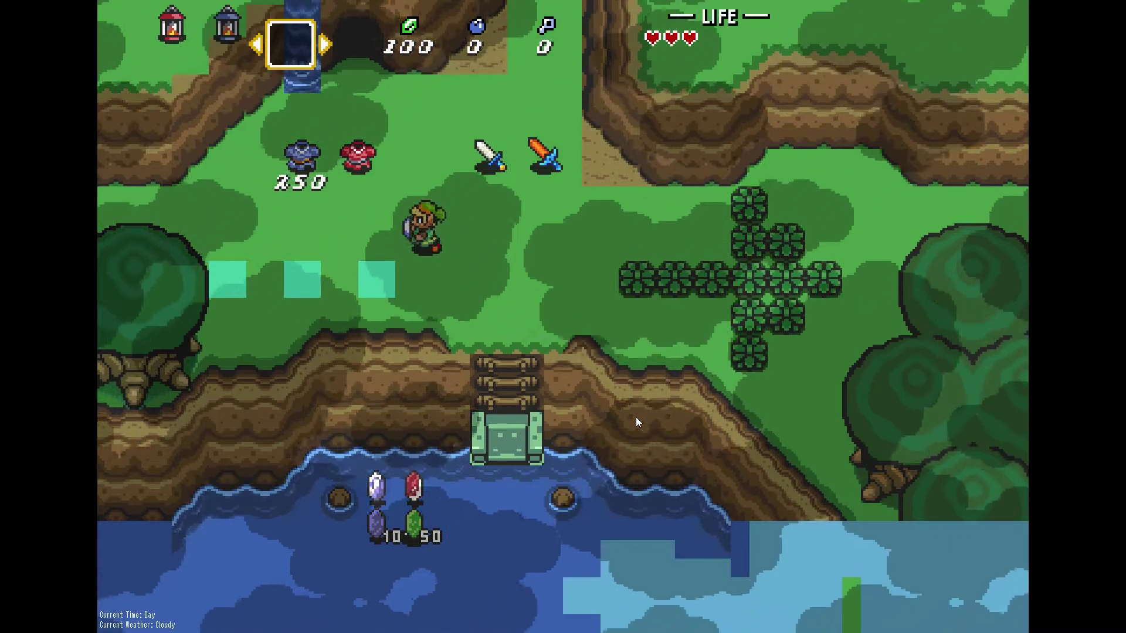
key("Right")
key("Up")
key("Down")
key("x")
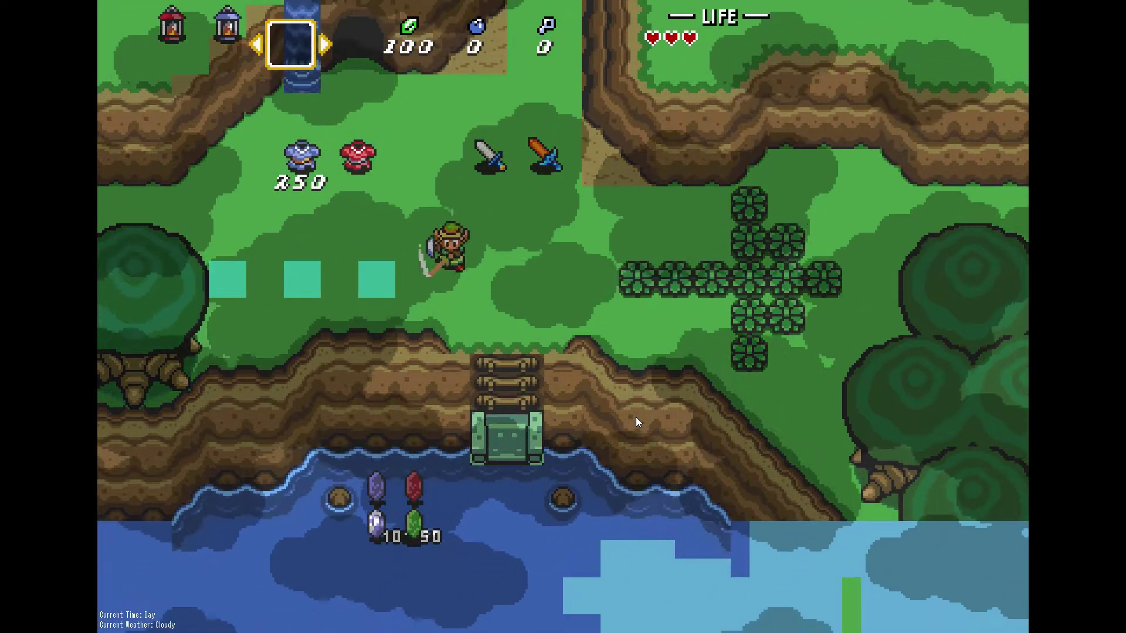
- Walk Link up against the blue tunic, collecting rupees up to 250
key("Up")
key("Left")
key("Down")
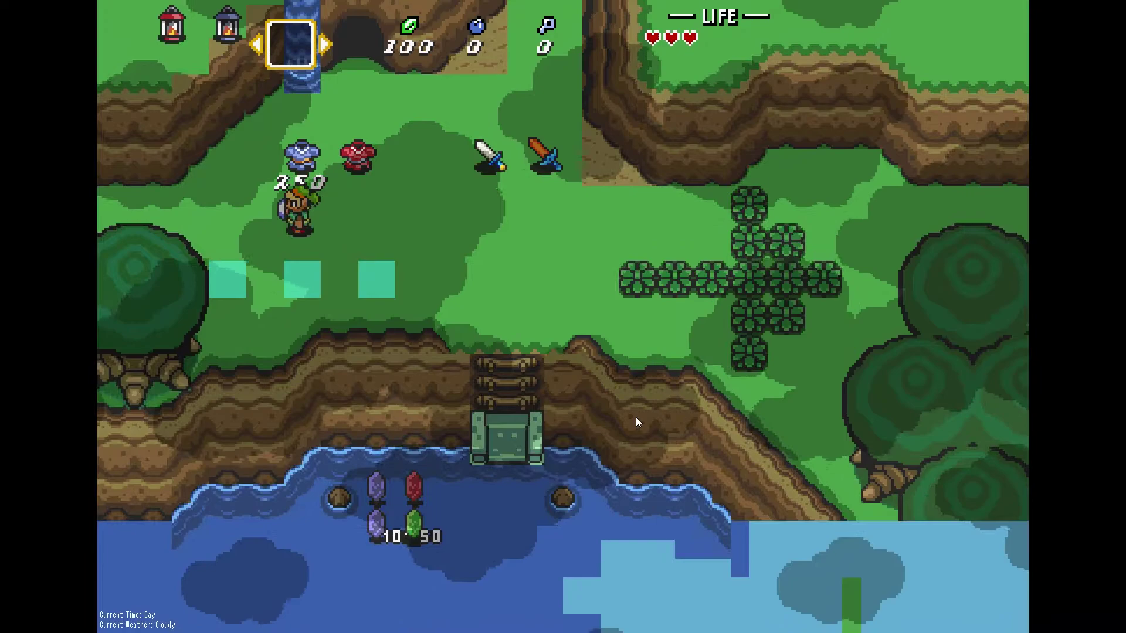
key("Up")
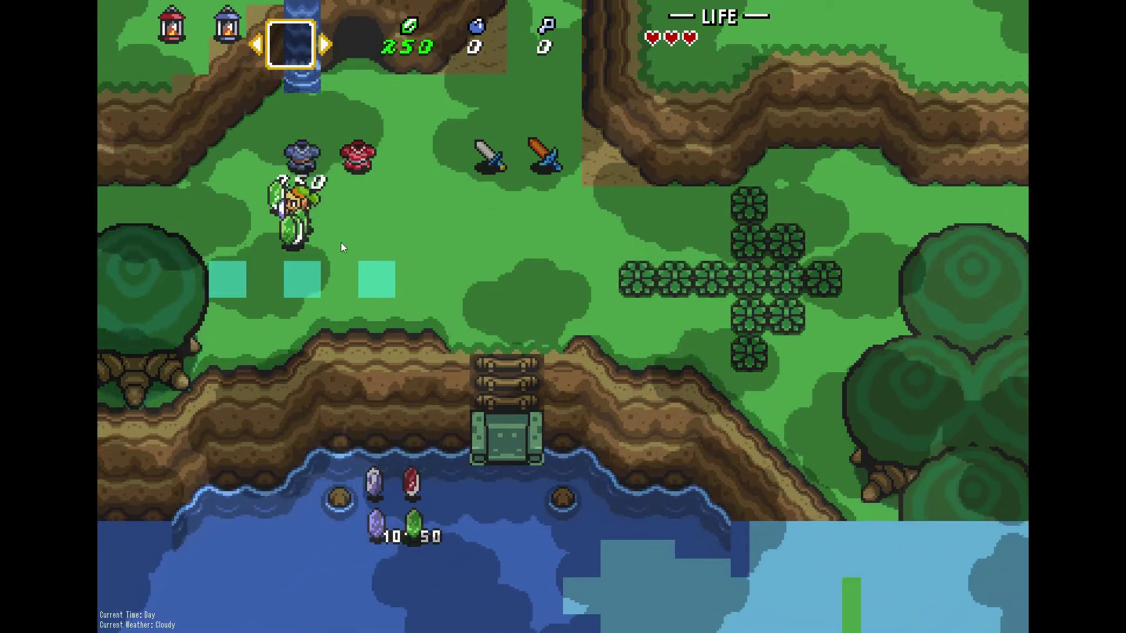
- Walk Link right and down the grass, then swing the sword
key("Right")
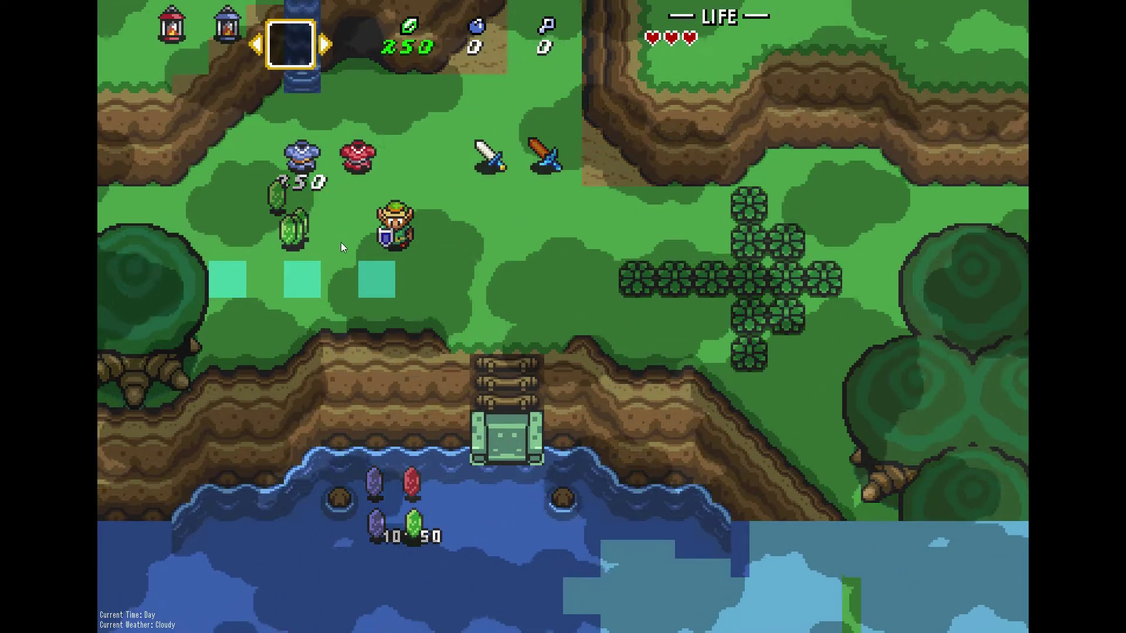
key("Right")
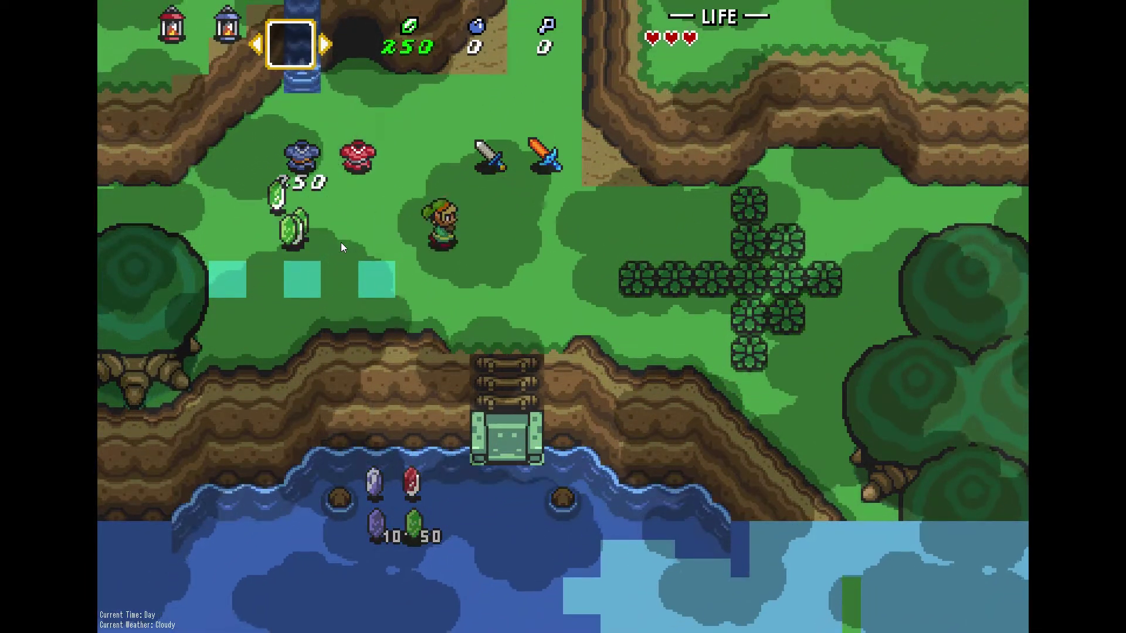
key("Down")
key("Right")
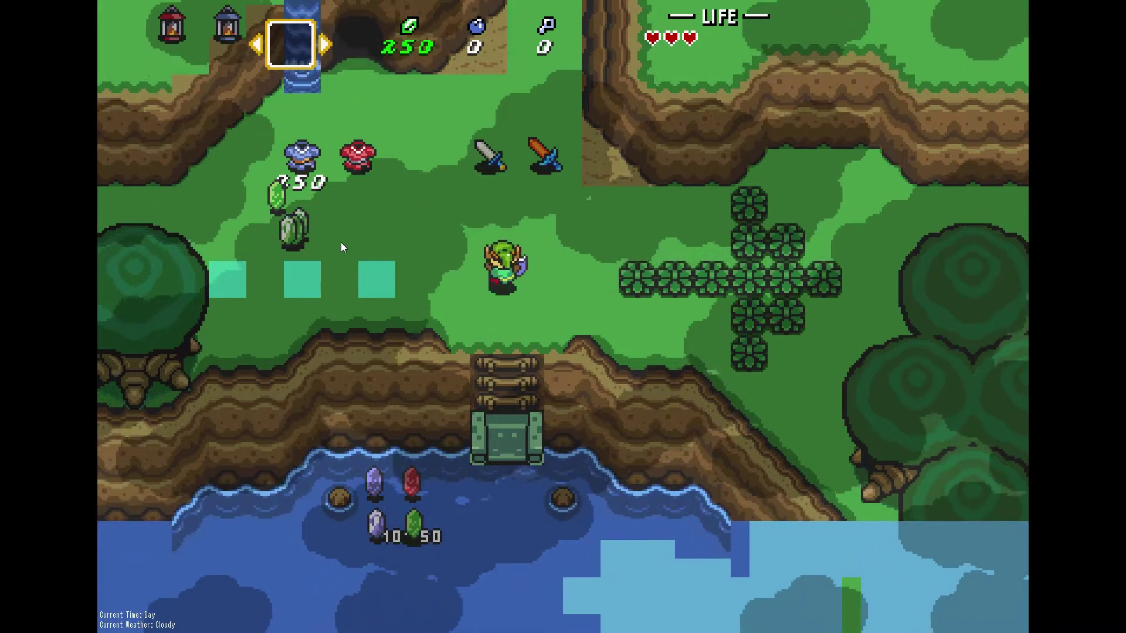
key("Left")
key("x")
- Pick up the White Sword and close its message
key("Up")
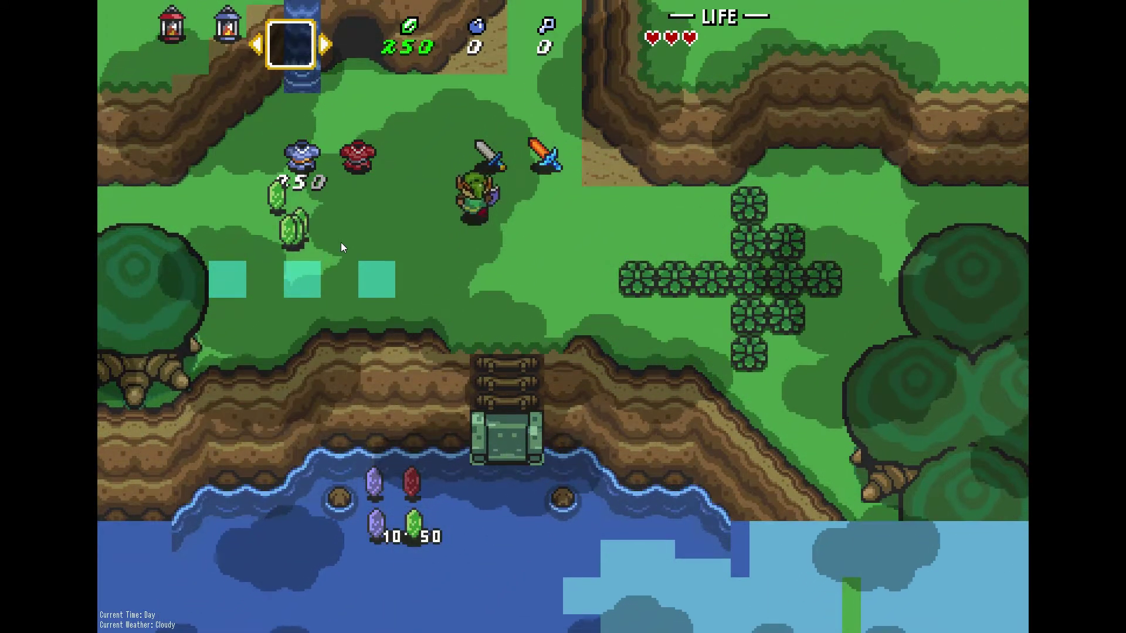
key("Up")
key("Right")
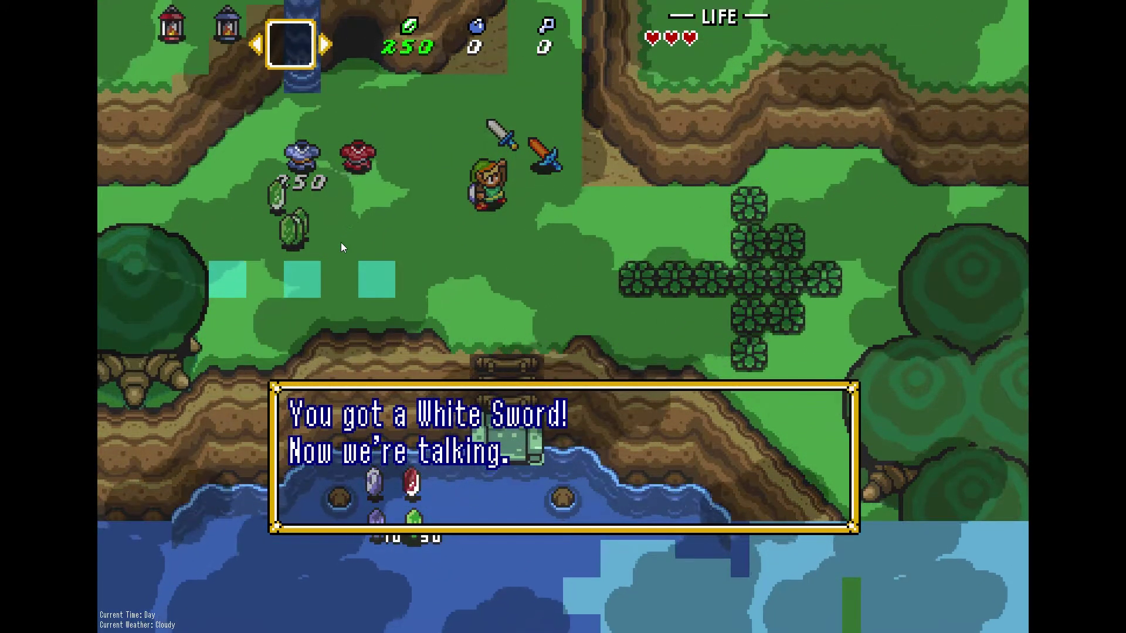
key("x")
key("x")
key("Down")
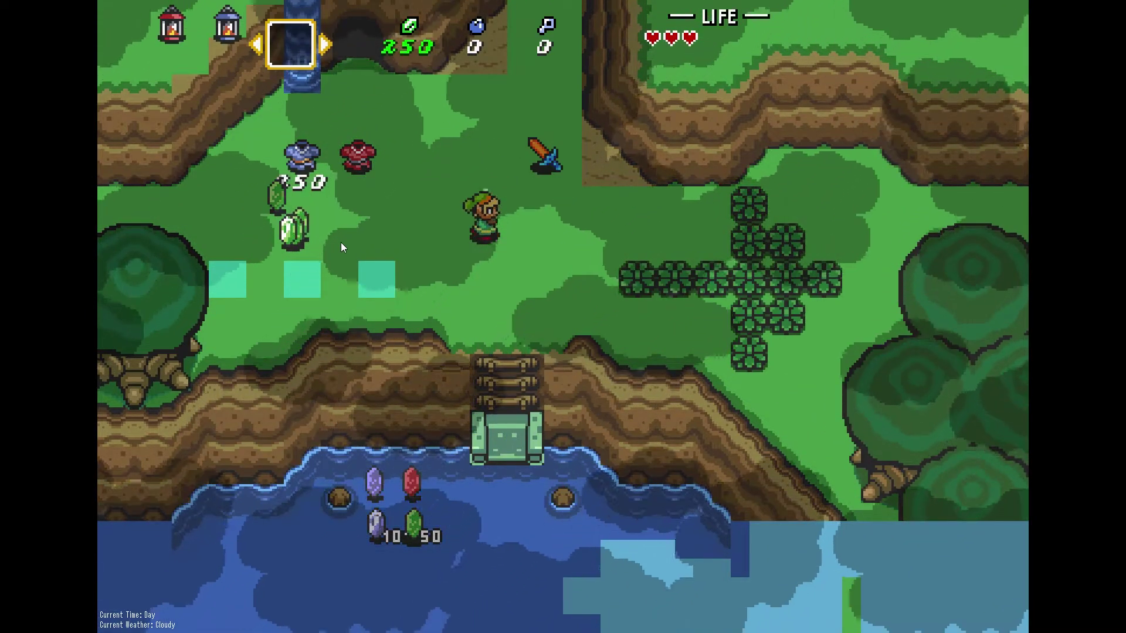
- Walk Link right, down and left onto the blue tunic to buy it
key("Right")
key("Down")
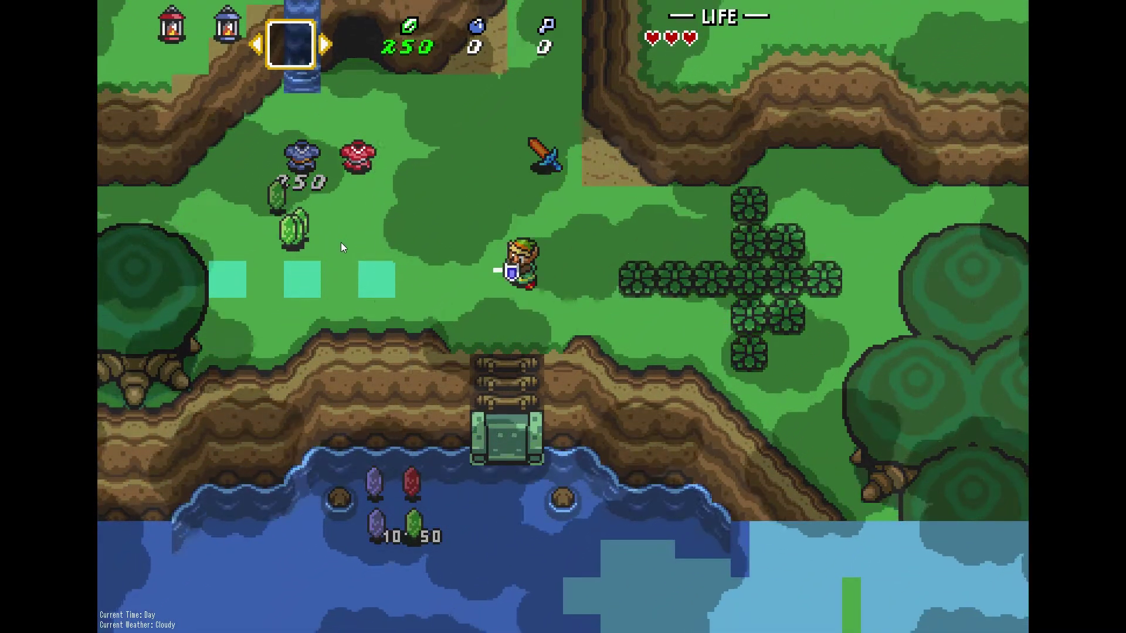
key("Left")
- Buy the blue tunic, dismiss the Blue Clothes message and collect the green rupee
key("Up")
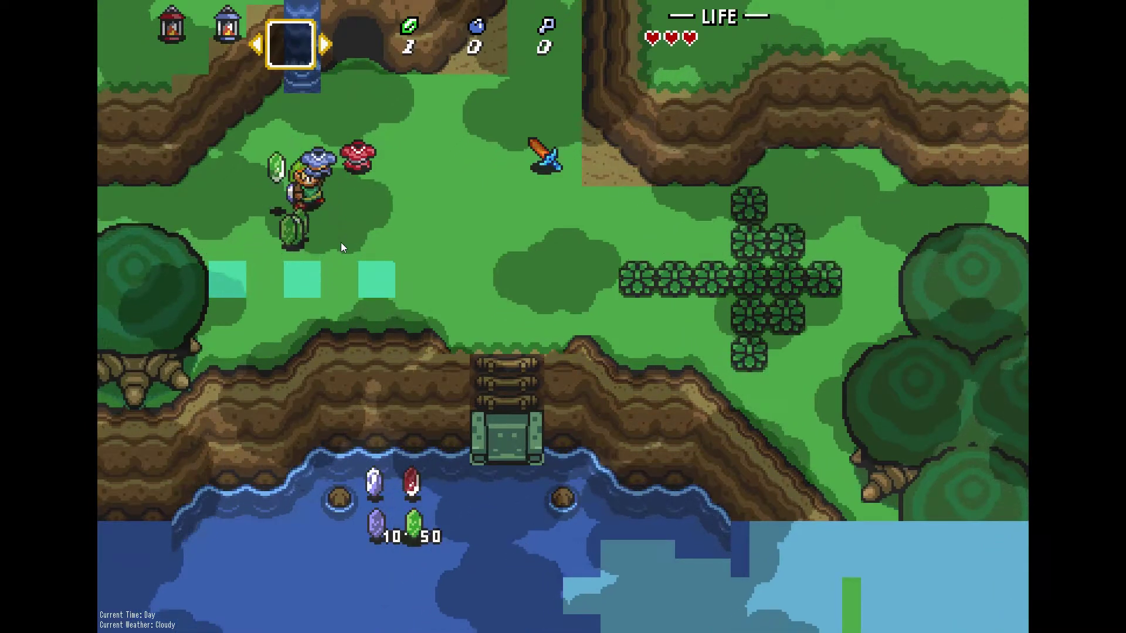
key("x")
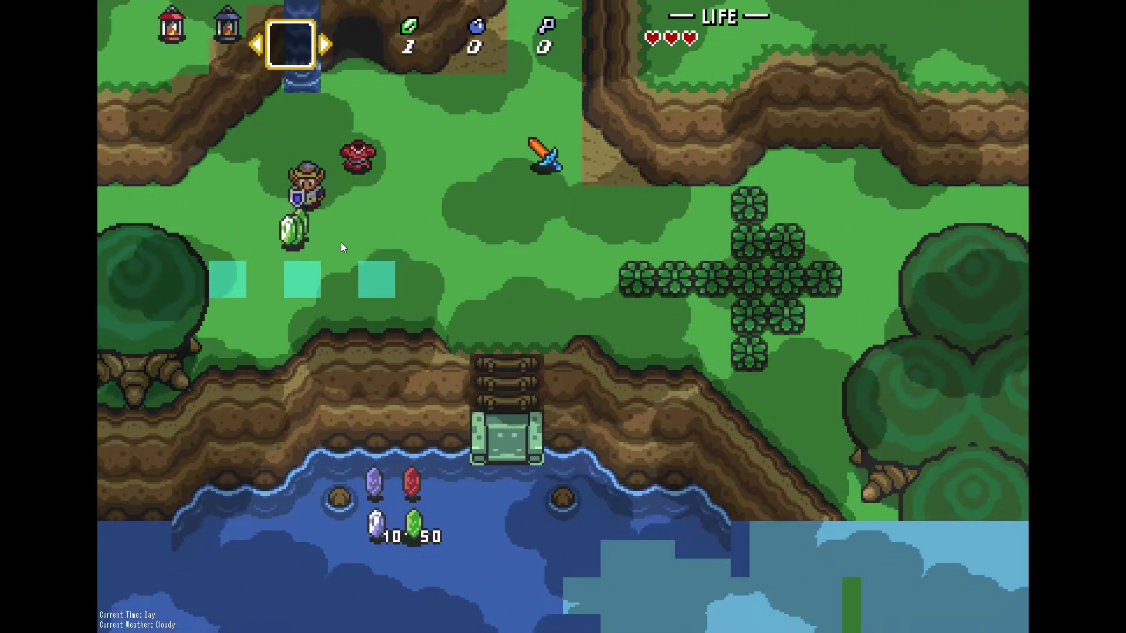
key("Down")
key("Right")
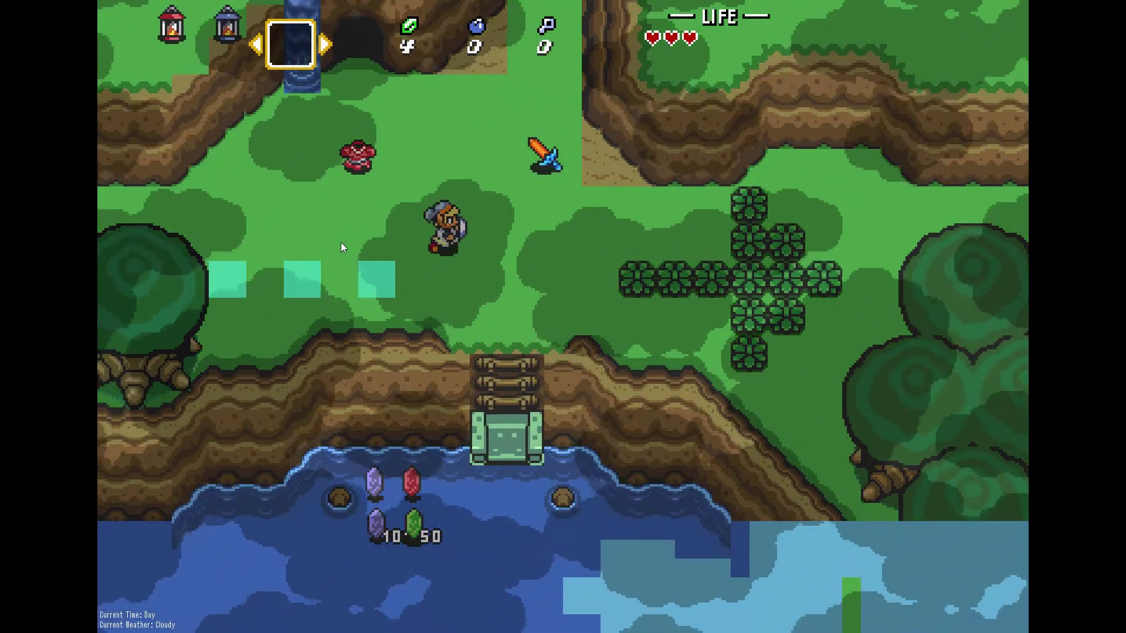
- Pick up the Master Sword and close its message
key("Right")
key("Up")
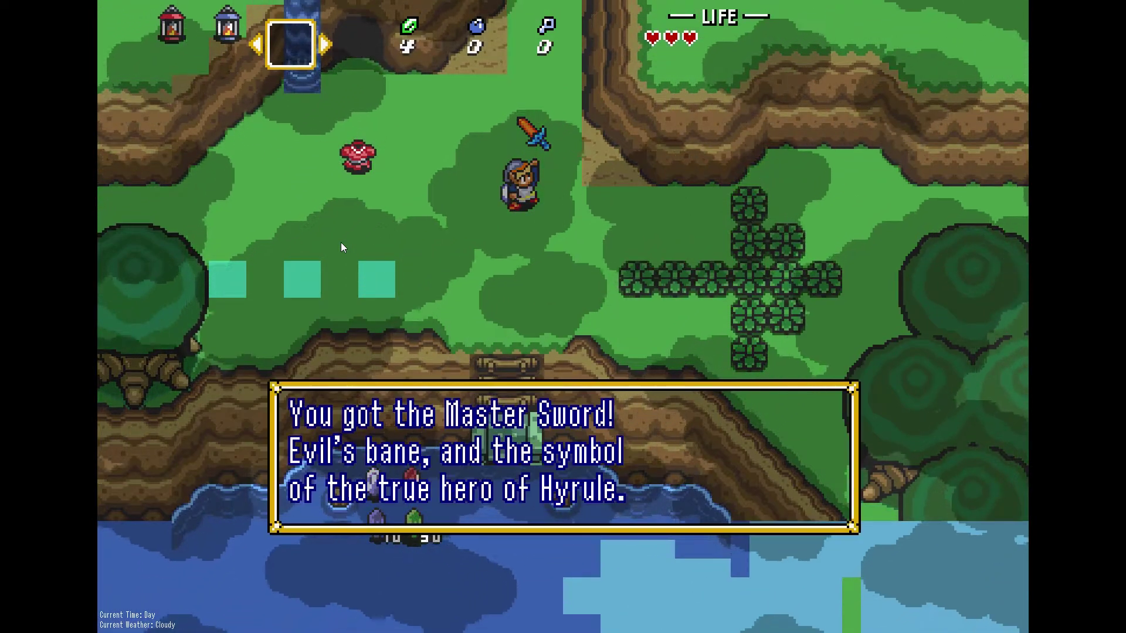
key("x")
key("Down")
key("Left")
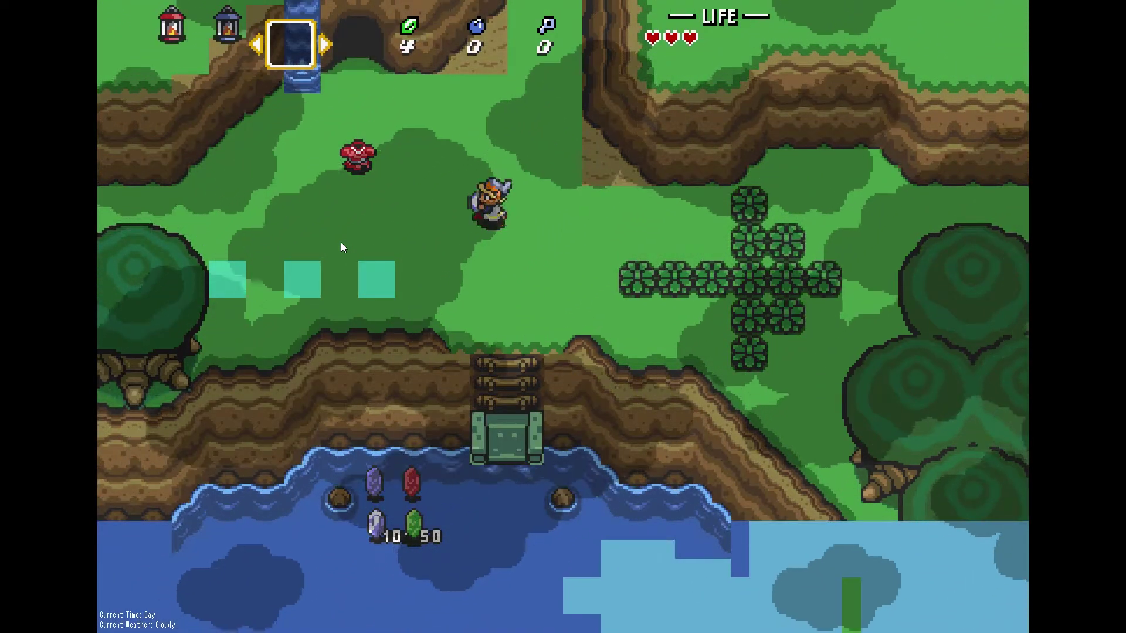
- Walk Link onto the red clothes to don the red tunic, ending facing down
key("Left")
key("Up")
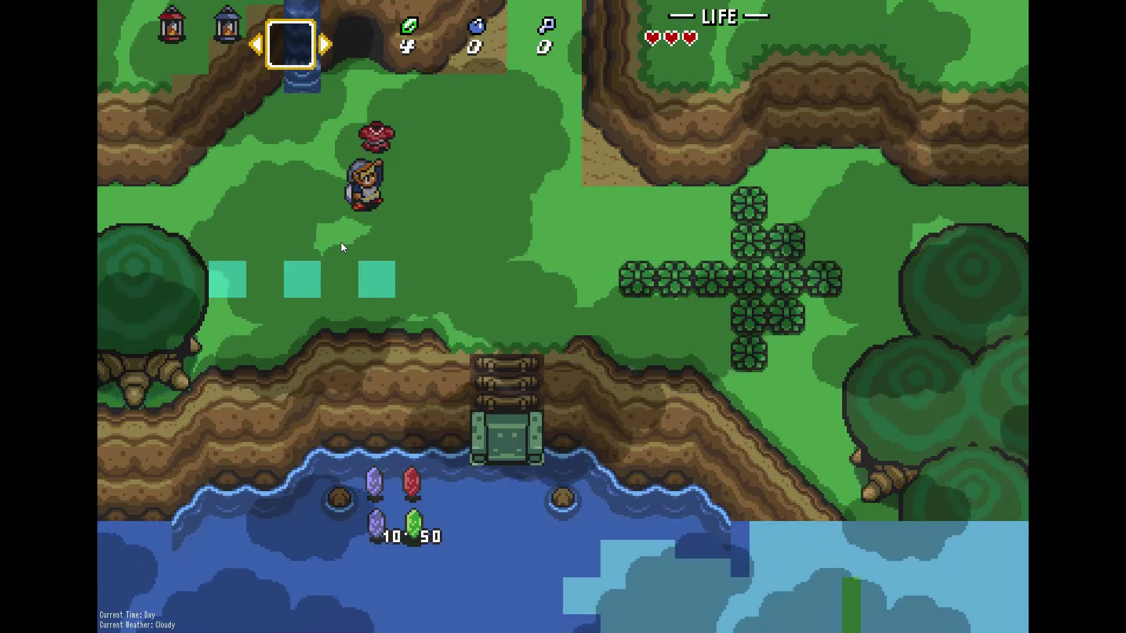
key("Up")
key("x")
key("Right")
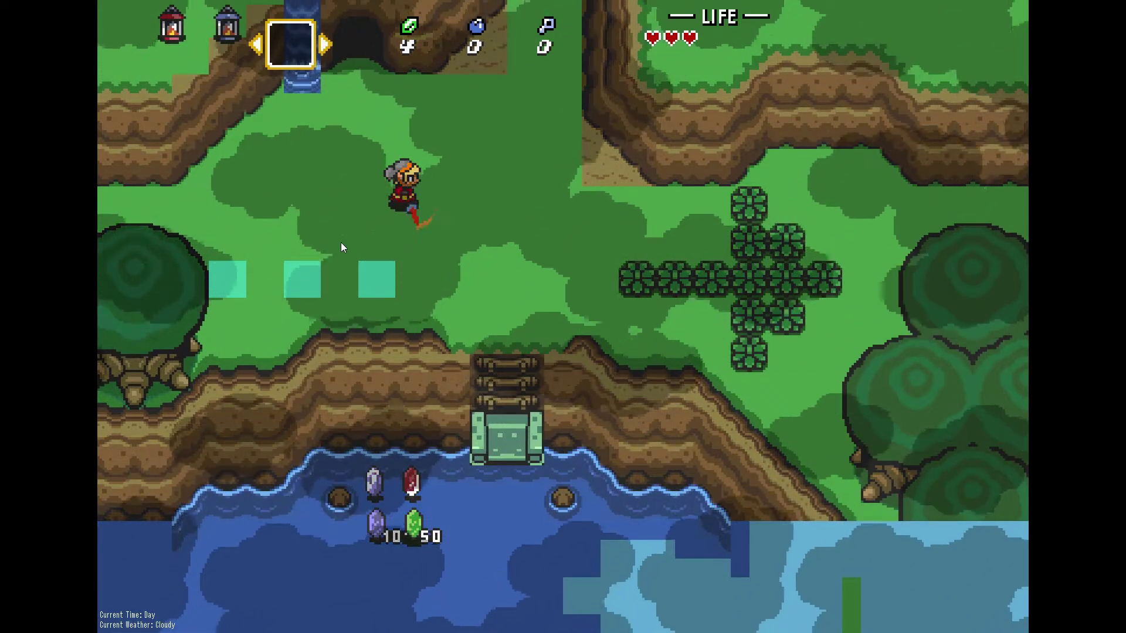
key("Right")
key("Down")
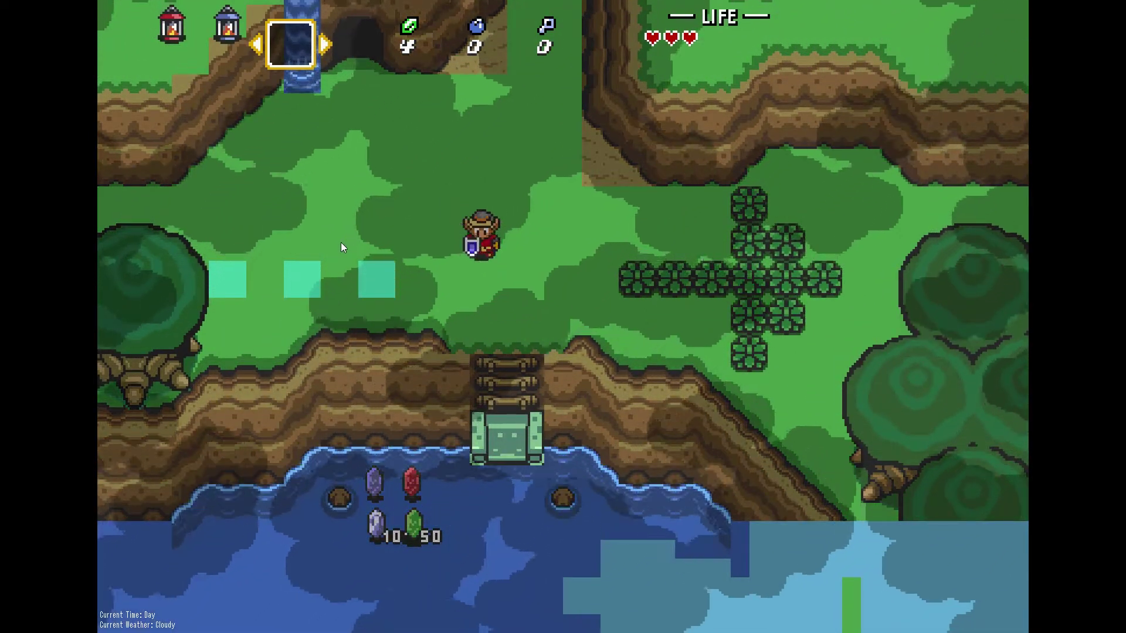
- Swing the sword downward and grab the drifting rupee, bringing the count to 29
key("z")
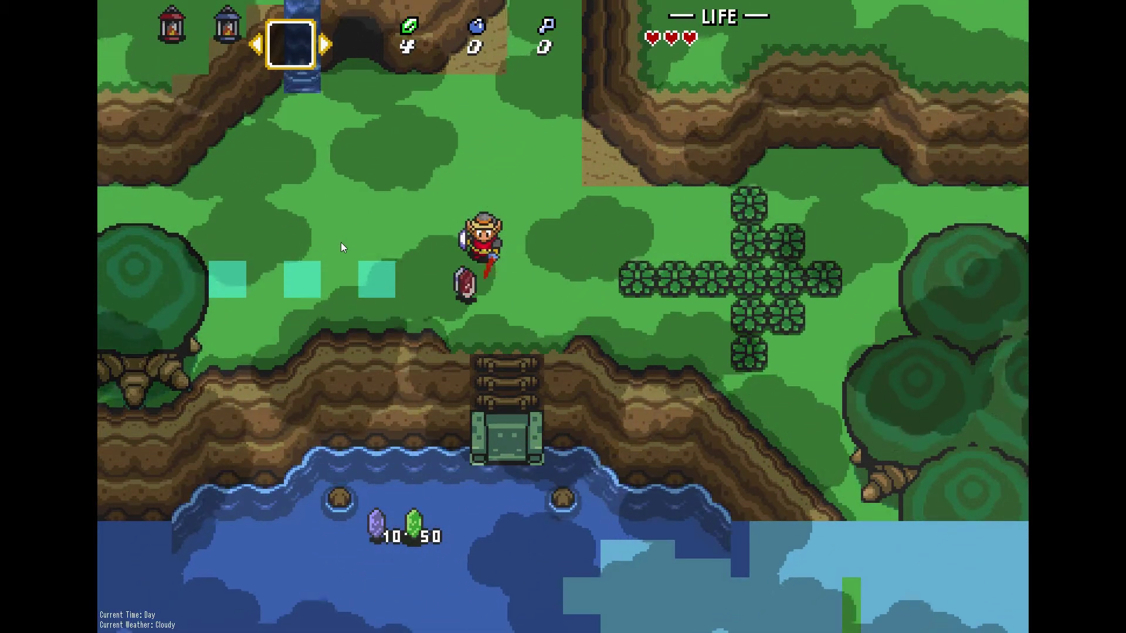
key("Down")
key("Up")
key("Right")
key("Left")
key("Right")
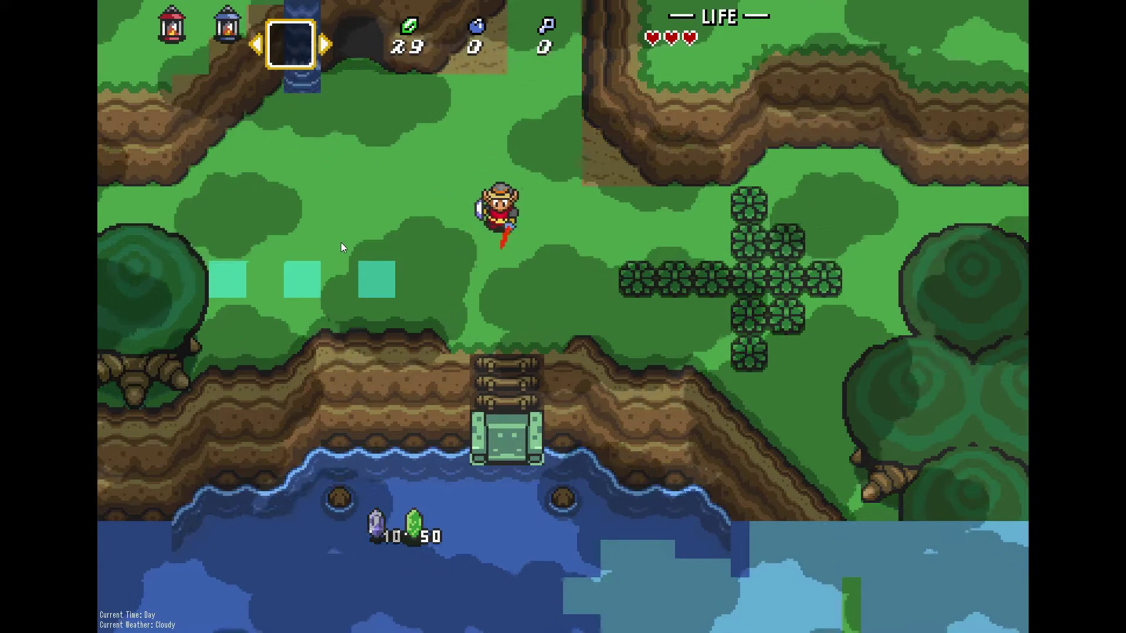
- Walk Link in small loops around the grass and swing the sword
key("Down")
key("Right")
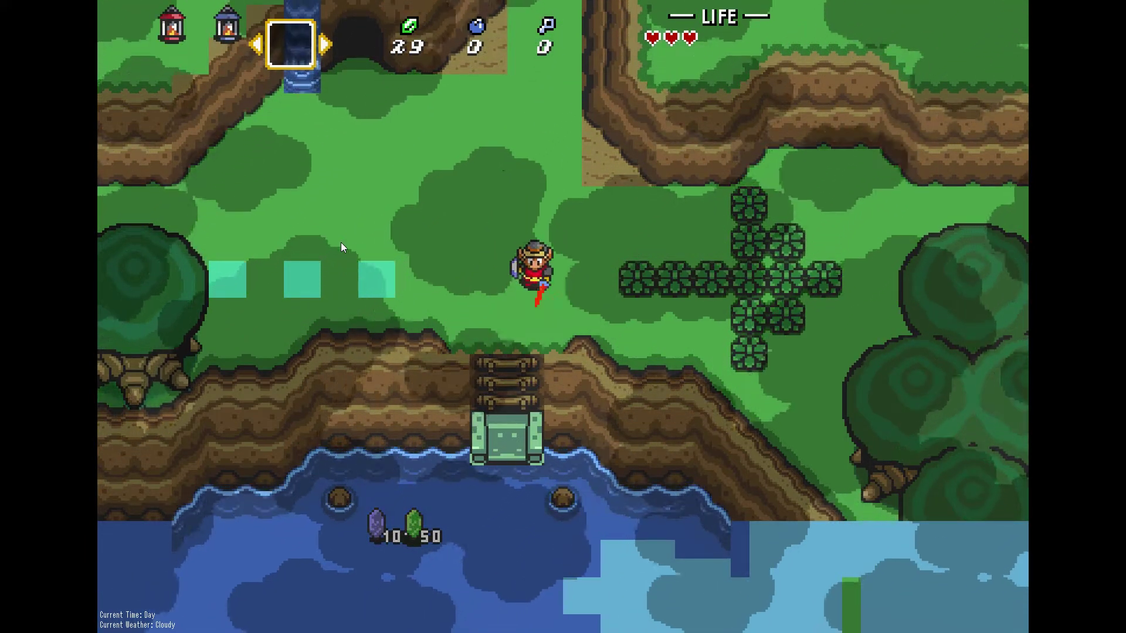
key("Left")
key("Down")
key("Right")
key("Up")
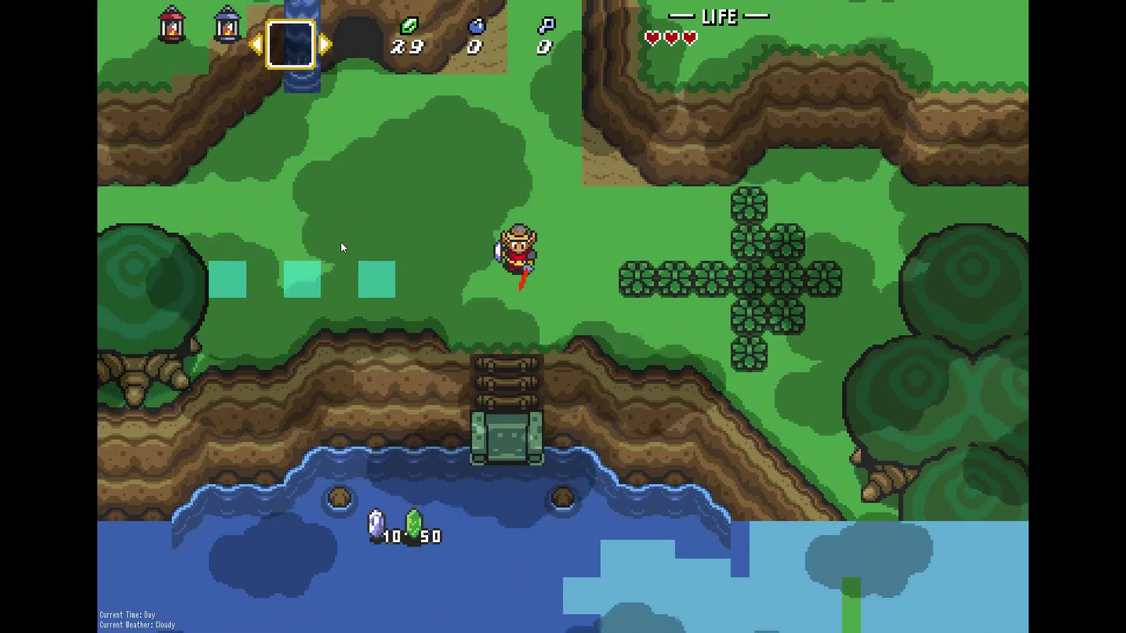
key("Right")
key("Up")
key("Left")
key("Down")
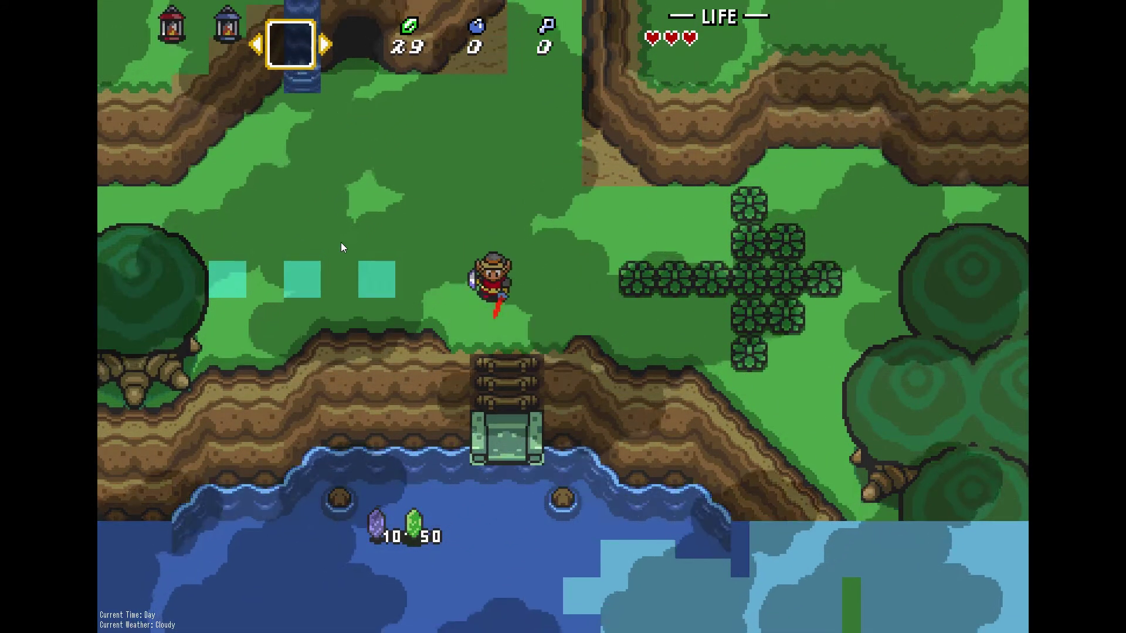
key("Up")
key("Right")
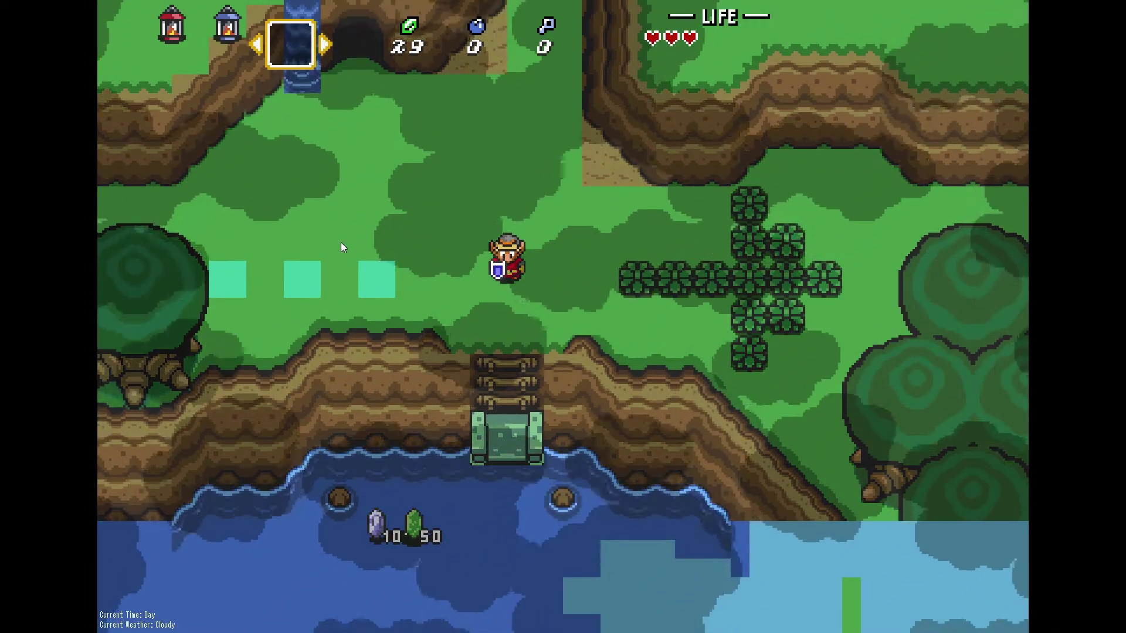
- Walk Link up-right to the top of the ladder and back, ending facing down
key("Left")
key("Up")
key("Down")
key("Right")
key("Up")
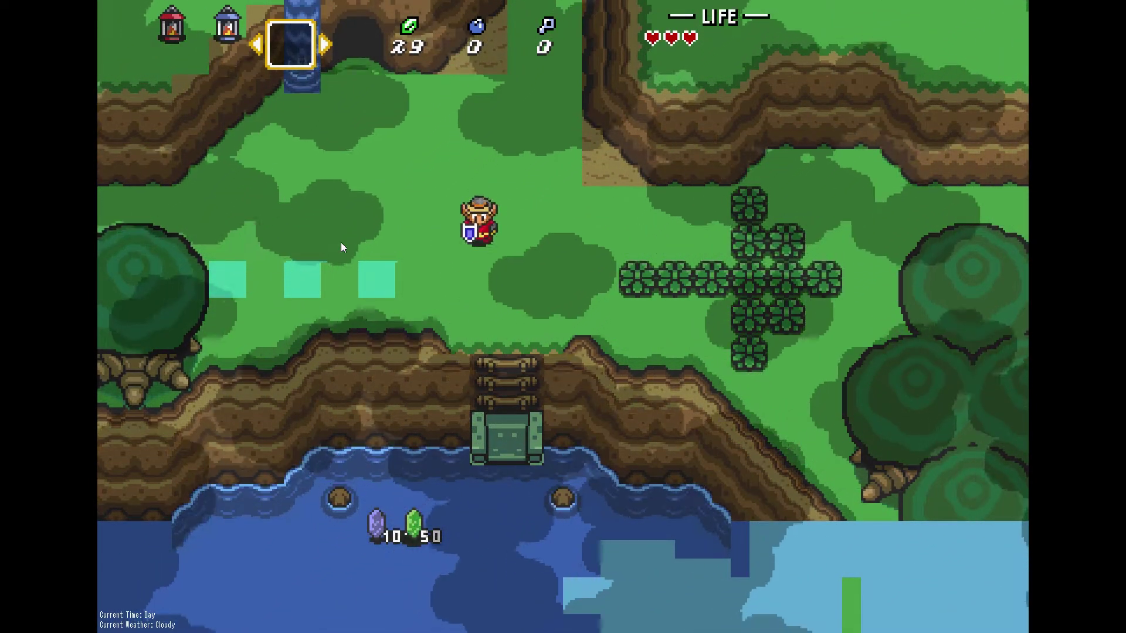
key("Down")
key("Right")
key("Left")
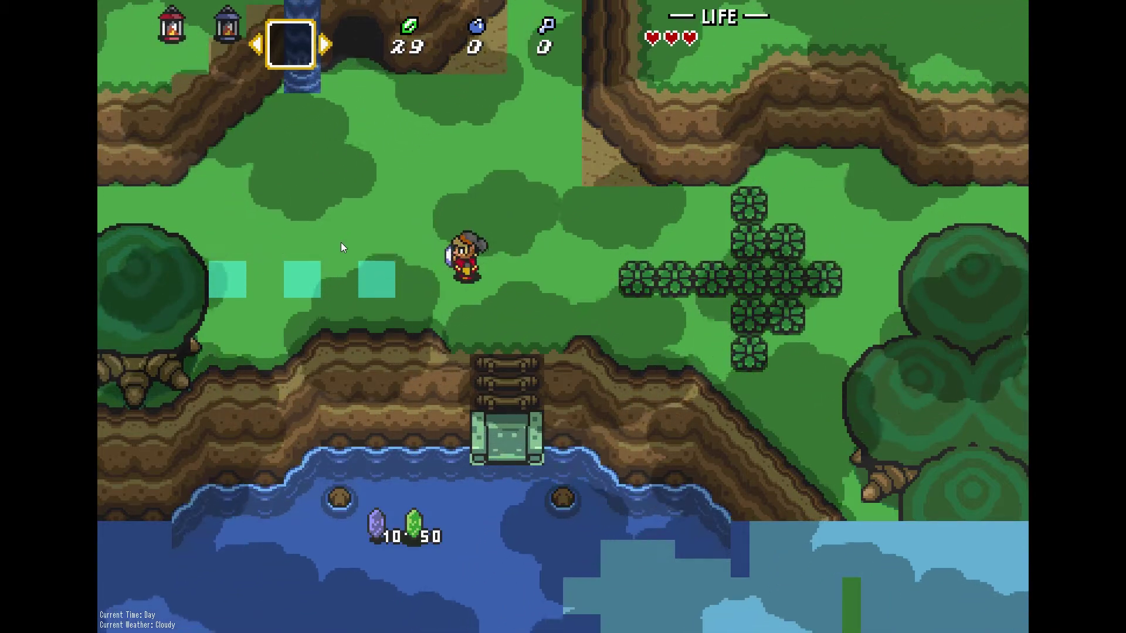
key("Down")
key("Right")
key("Up")
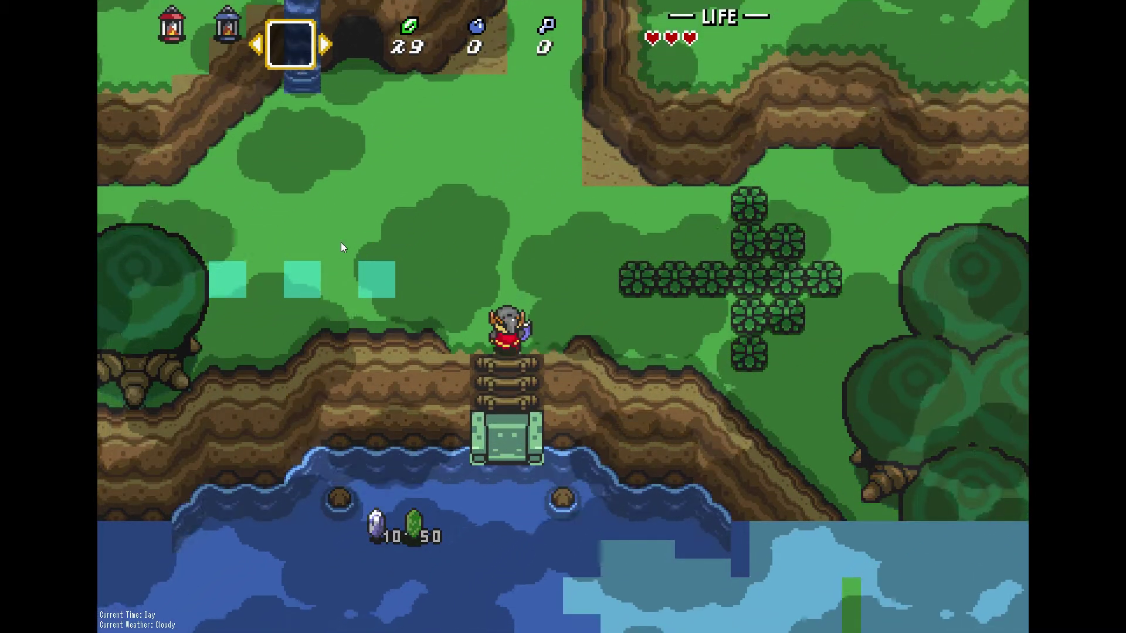
key("Up")
key("Down")
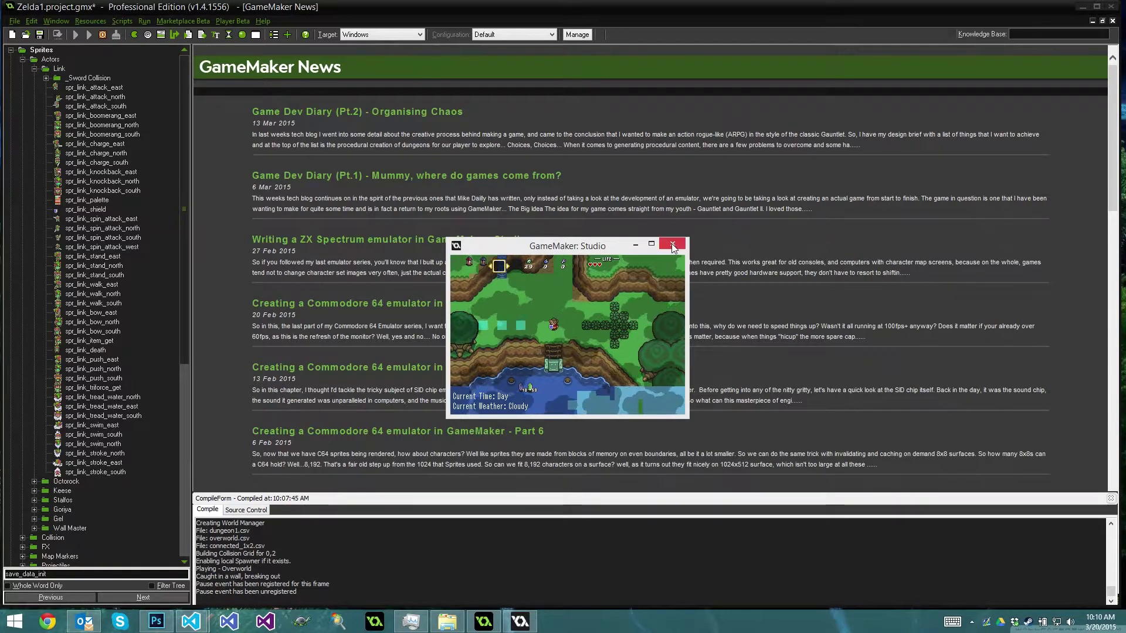
- Close the demo and inspect the spr_link_attack_east and spr_link_knockback_south sprite properties
left_click(673, 247)
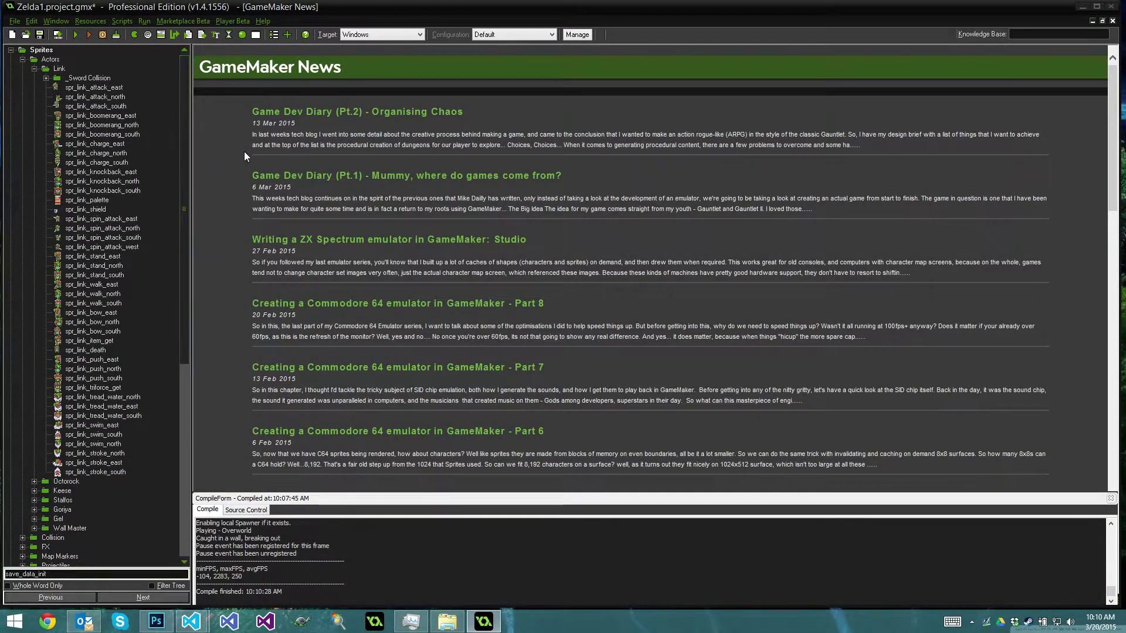
left_click(78, 88)
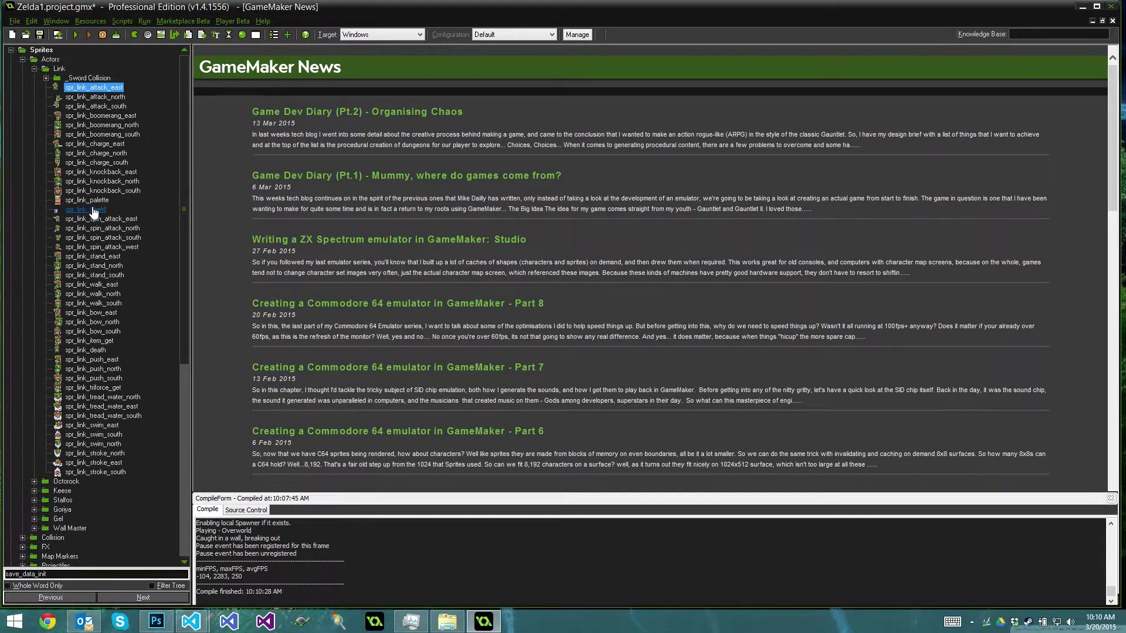
double_click(96, 89)
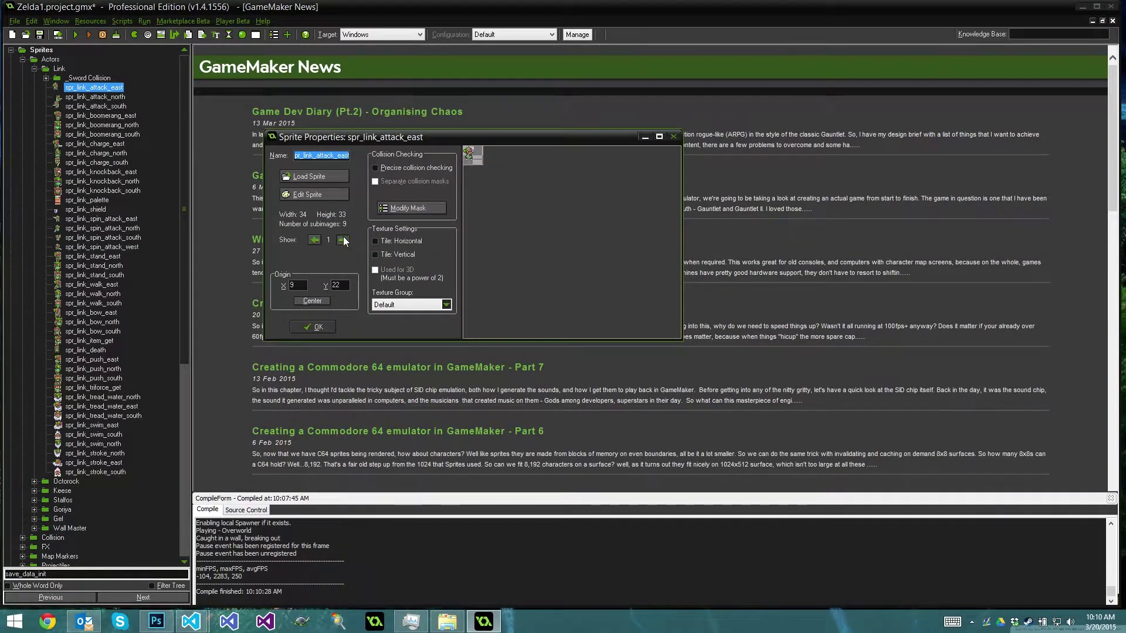
left_click(314, 326)
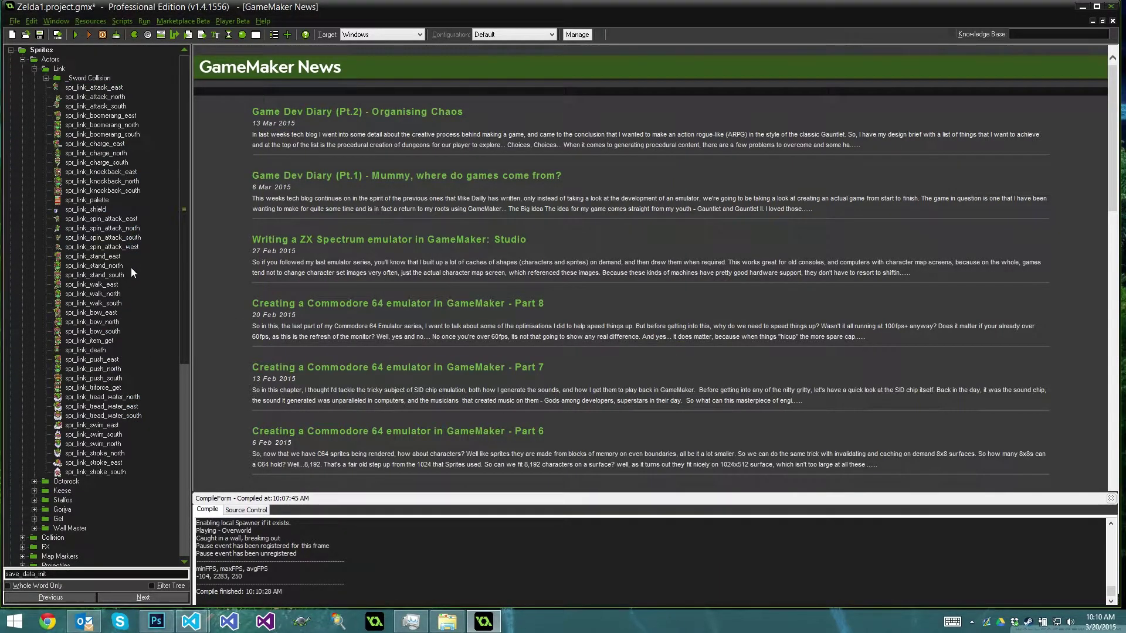
double_click(103, 191)
left_click(311, 327)
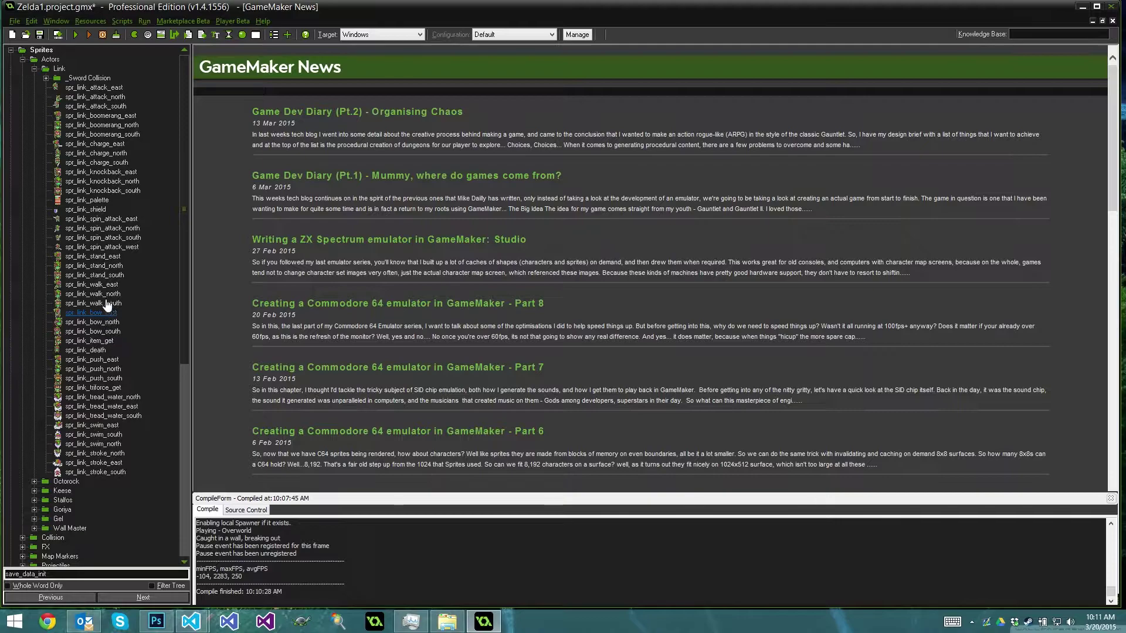
- Open spr_link_palette in the Image Editor to inspect its 11×19 colour rows, then close it
double_click(76, 201)
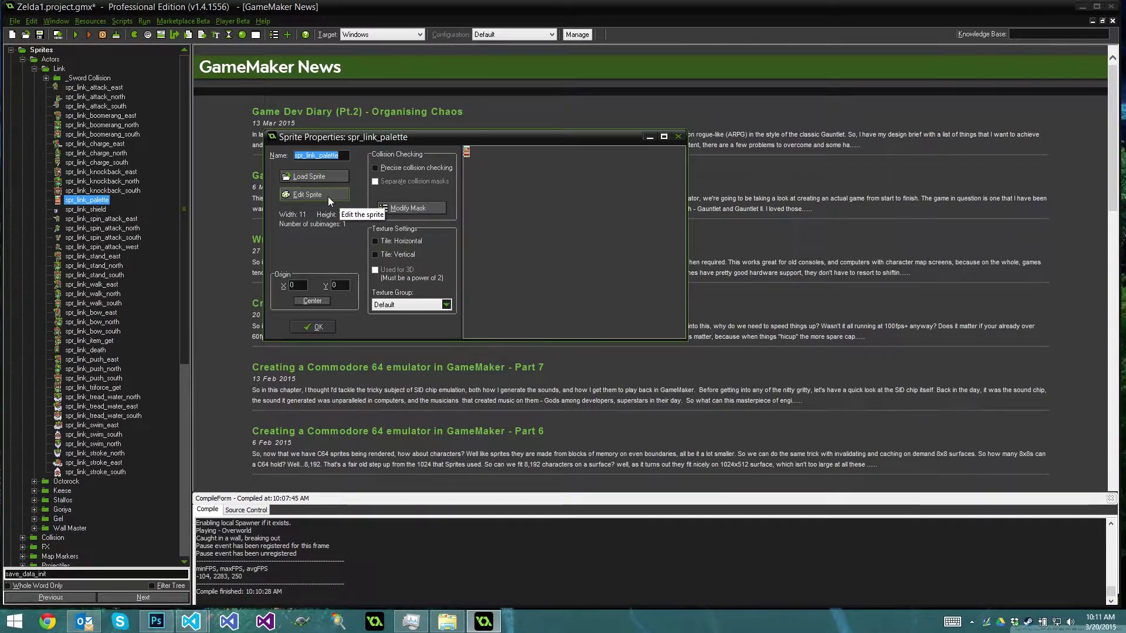
left_click(328, 196)
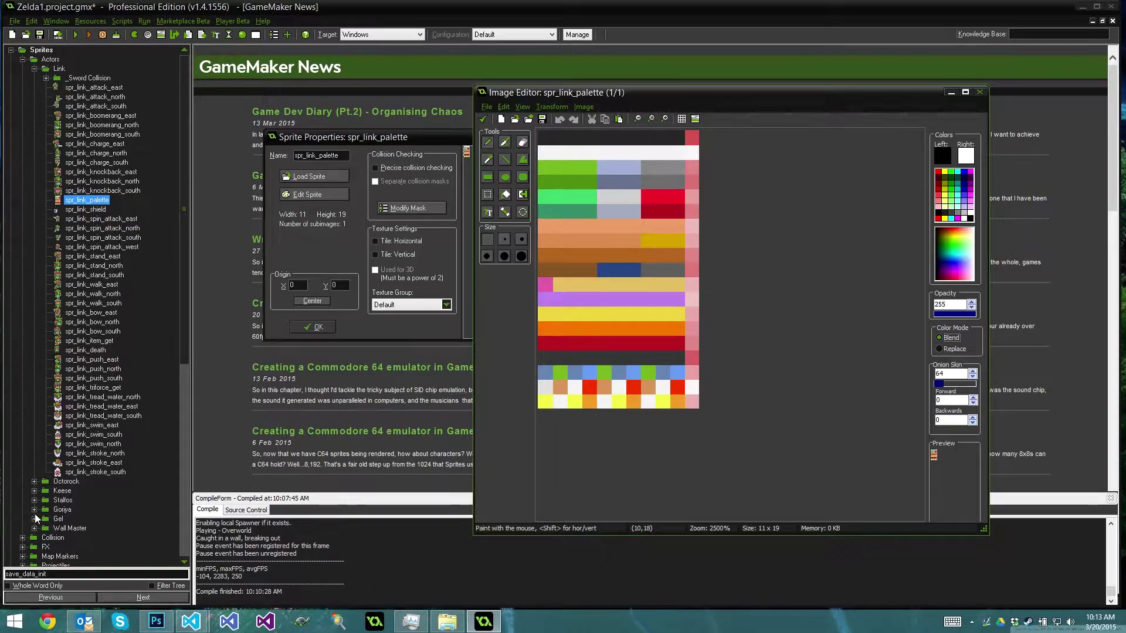
left_click(484, 119)
- Close spr_link_palette's editors and open spr_stalfos_palette's properties from the Stalfos folder
left_click(376, 140)
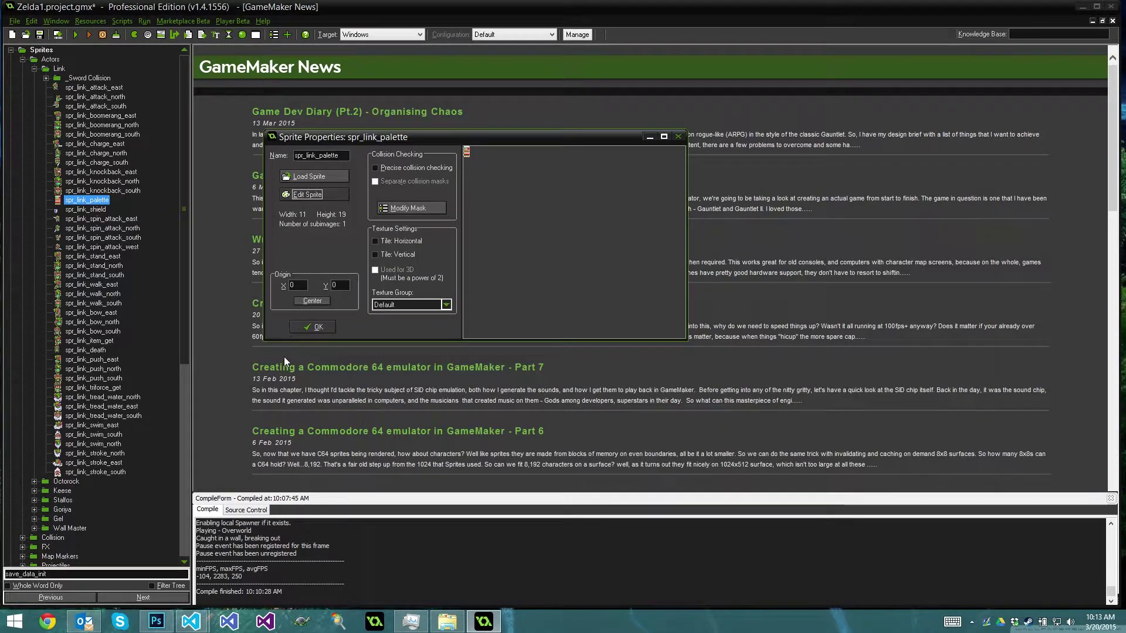
left_click(314, 327)
left_click(34, 501)
double_click(90, 537)
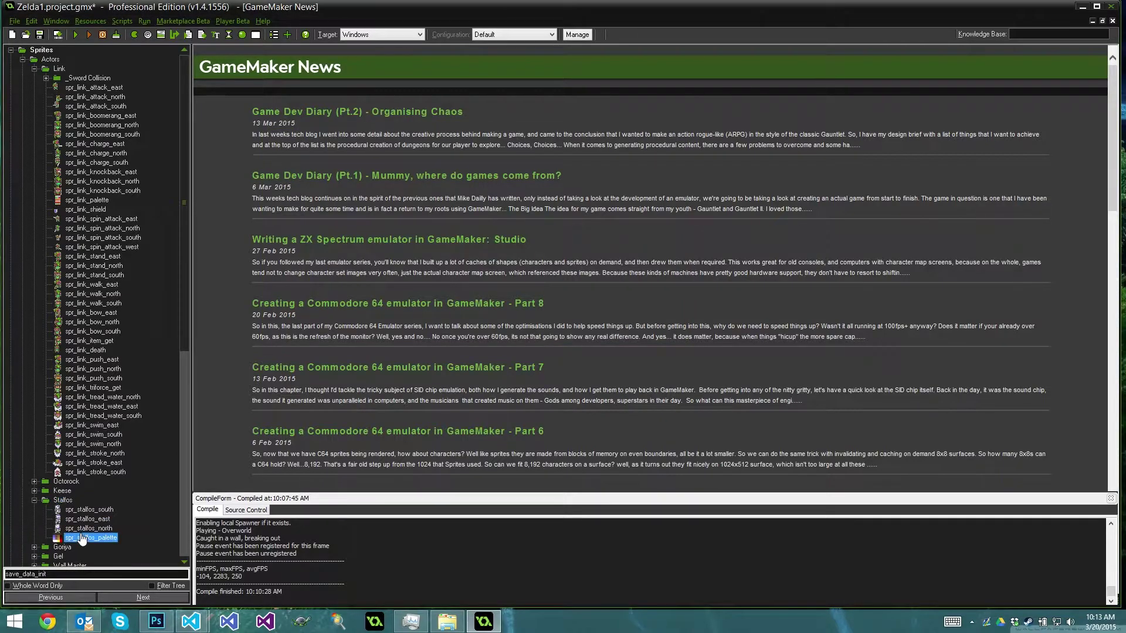
- Inspect image 0 of the 4×4 stalfos palette, then close its image, frame and properties editors
left_click(310, 198)
double_click(459, 157)
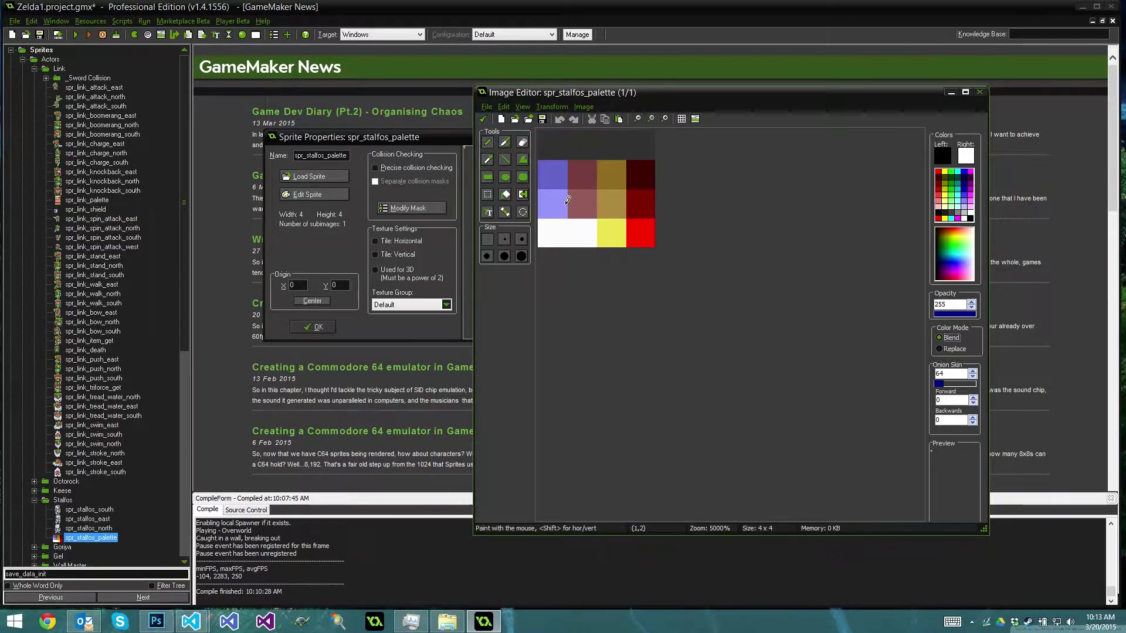
left_click(483, 121)
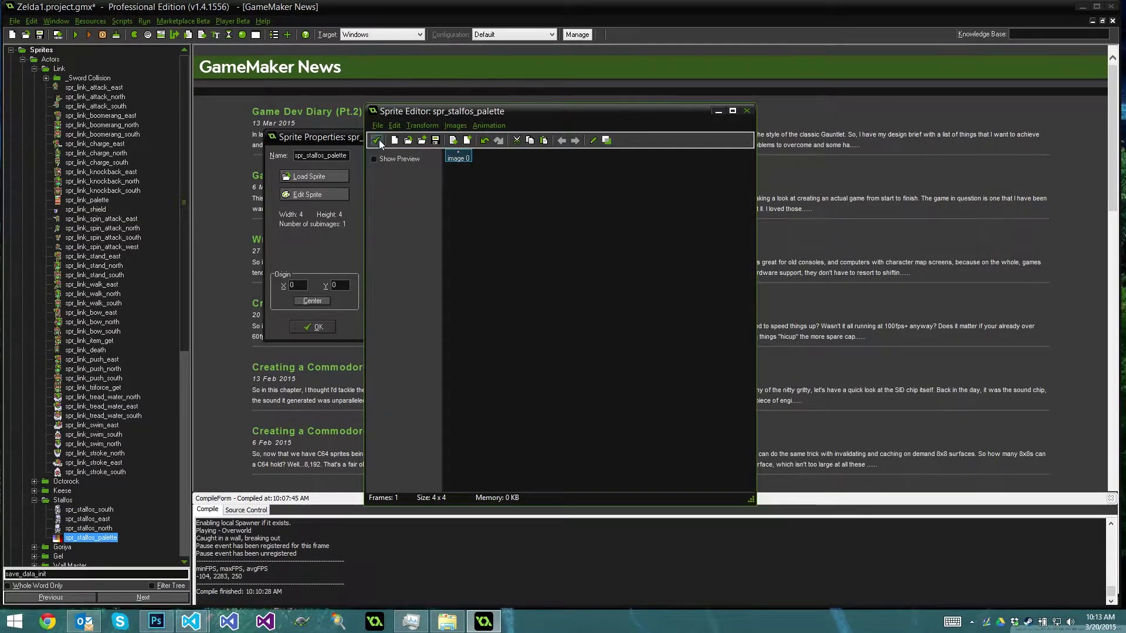
left_click(376, 140)
left_click(317, 327)
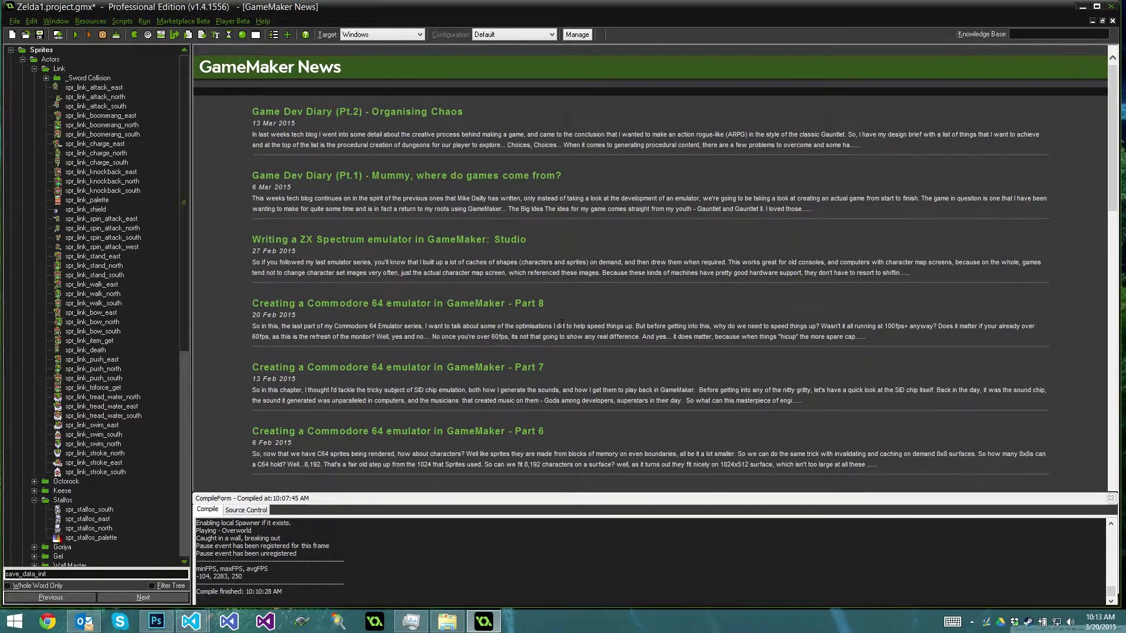
double_click(87, 200)
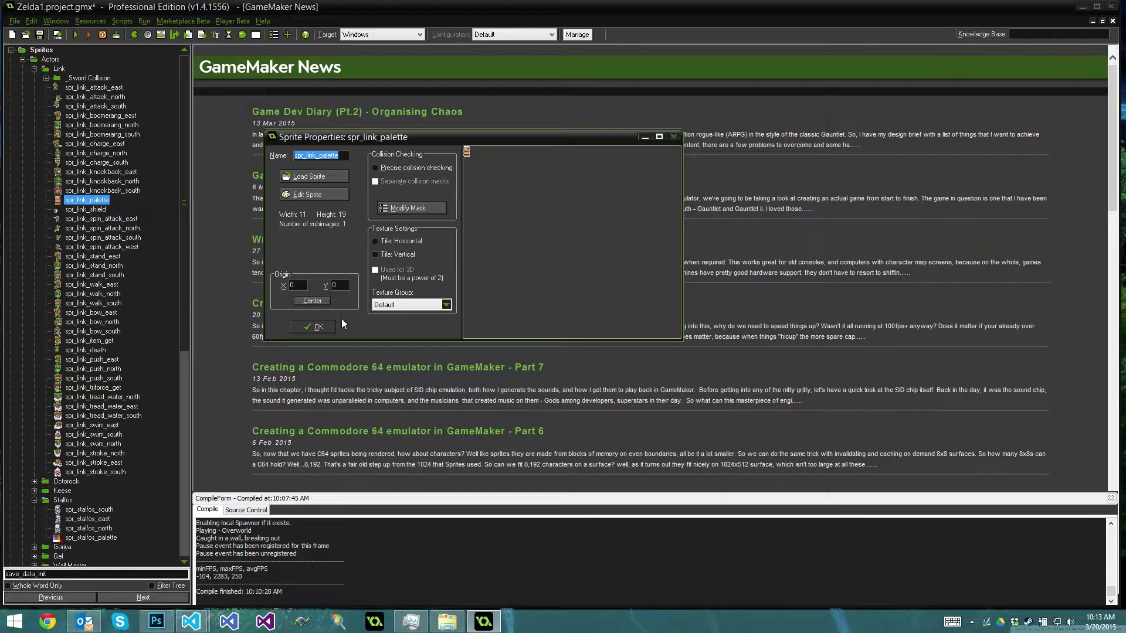
left_click(312, 326)
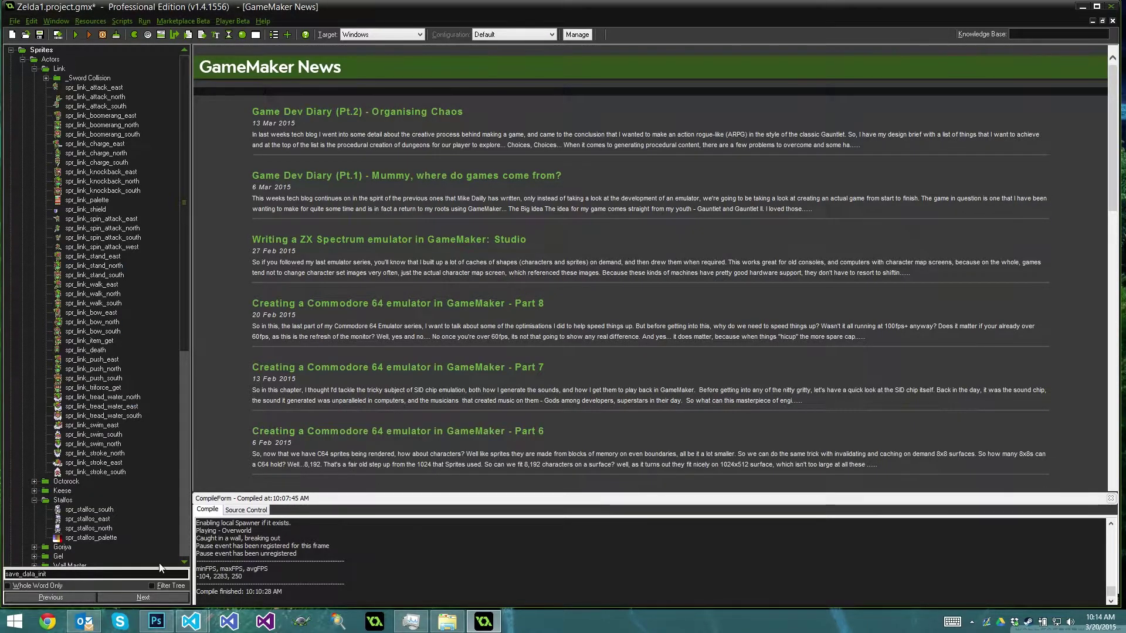
- Switch to BeholderSprite.png in Photoshop and deselect with Ctrl+D
left_click(157, 626)
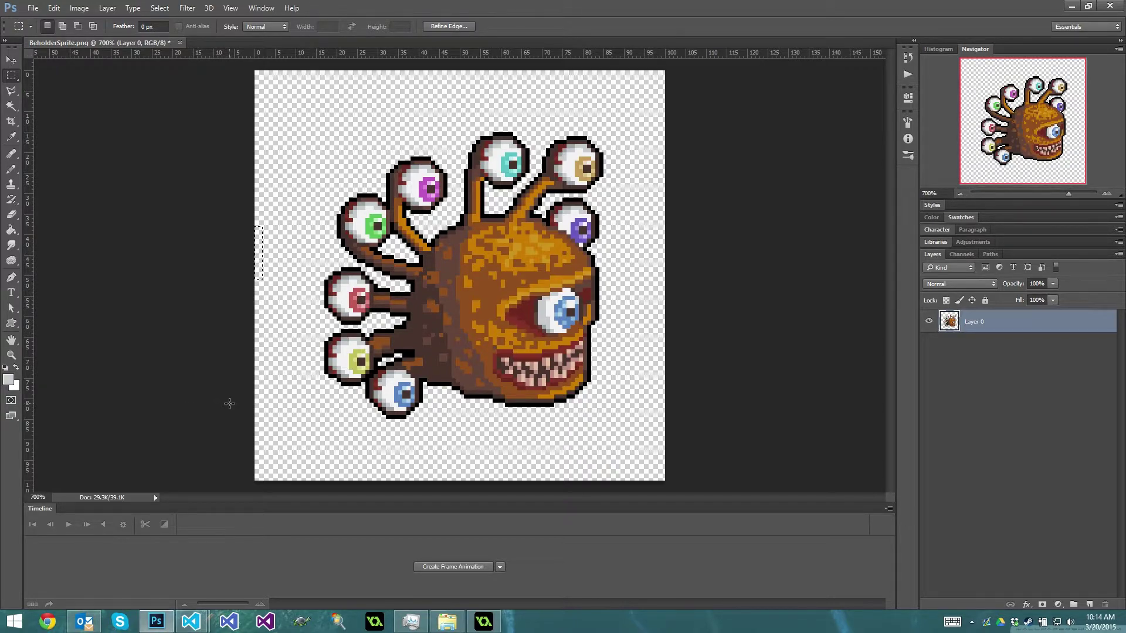
key("ctrl+d")
- Reset the colours to black and white, undoing the Pencil test strokes at the canvas's upper left
key("b")
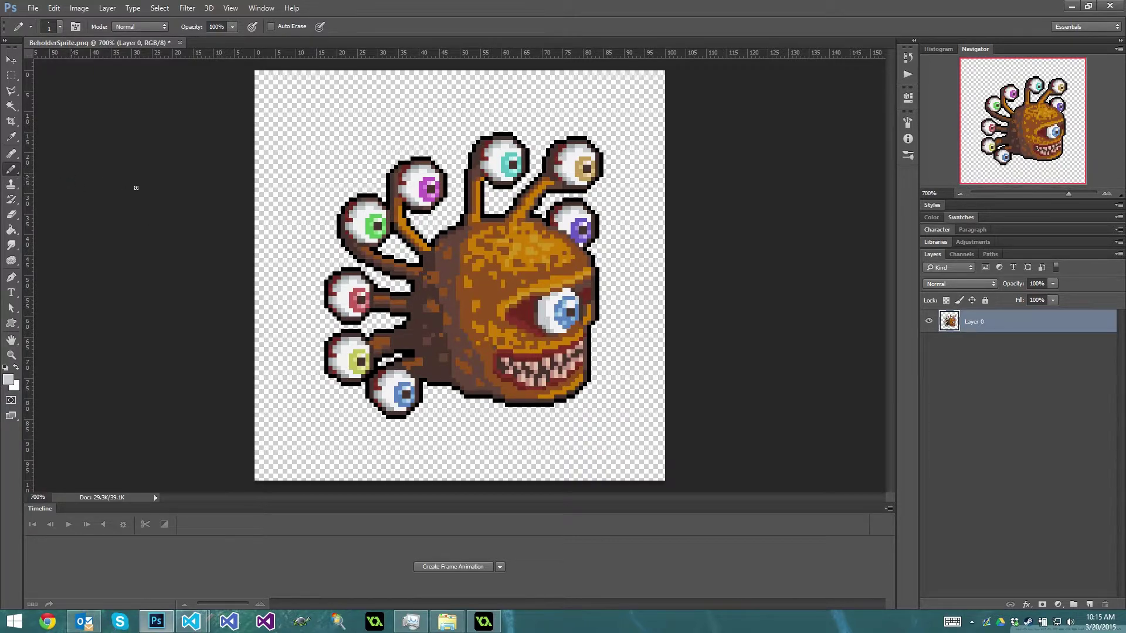
mouse_move(357, 155)
left_mouse_down()
mouse_move(311, 158)
mouse_move(331, 142)
mouse_move(305, 170)
left_mouse_up()
key("ctrl+z")
key("z")
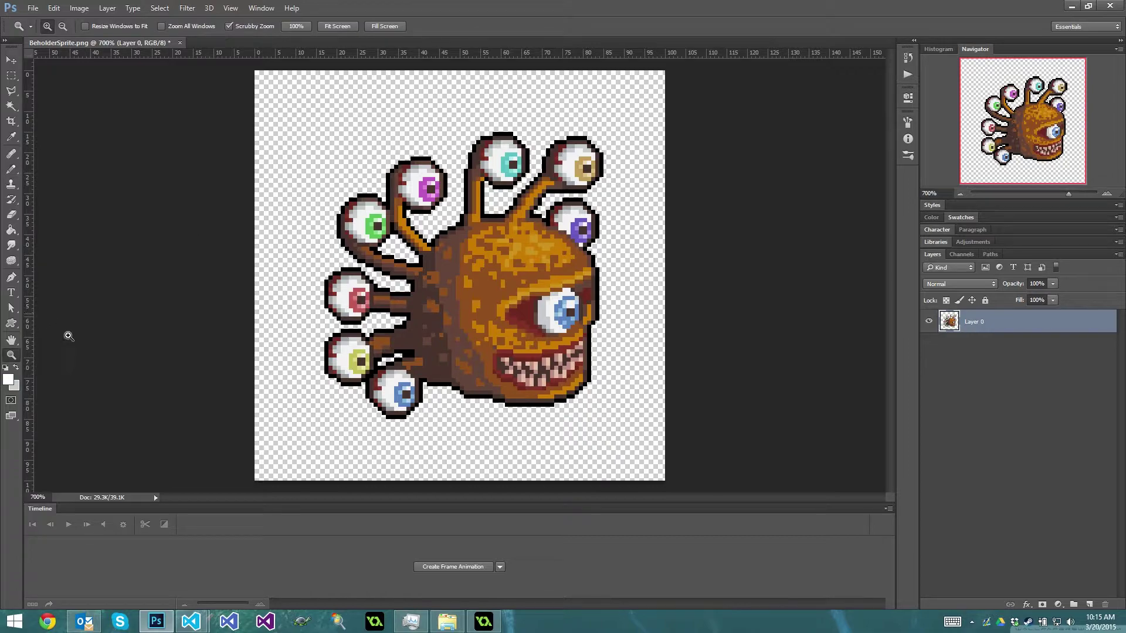
left_click(6, 369)
key("b")
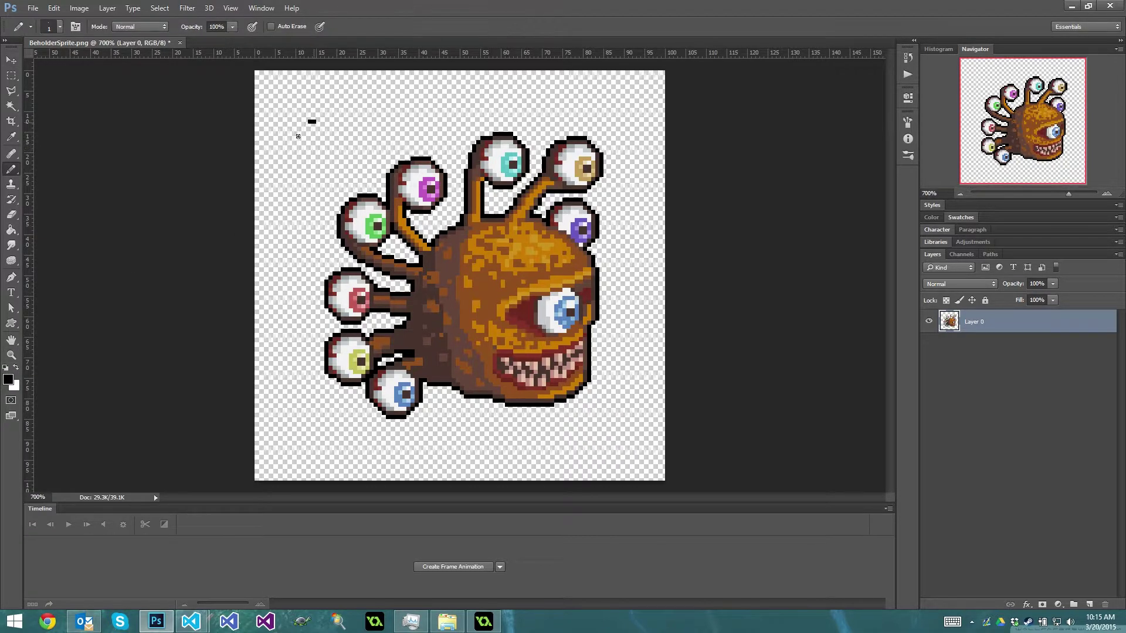
left_click_drag(298, 136, 316, 141)
key("ctrl+z")
key("ctrl+z")
- Set Magic Wand tolerance to 0, trial-select the lower body colours, then deselect
key("w")
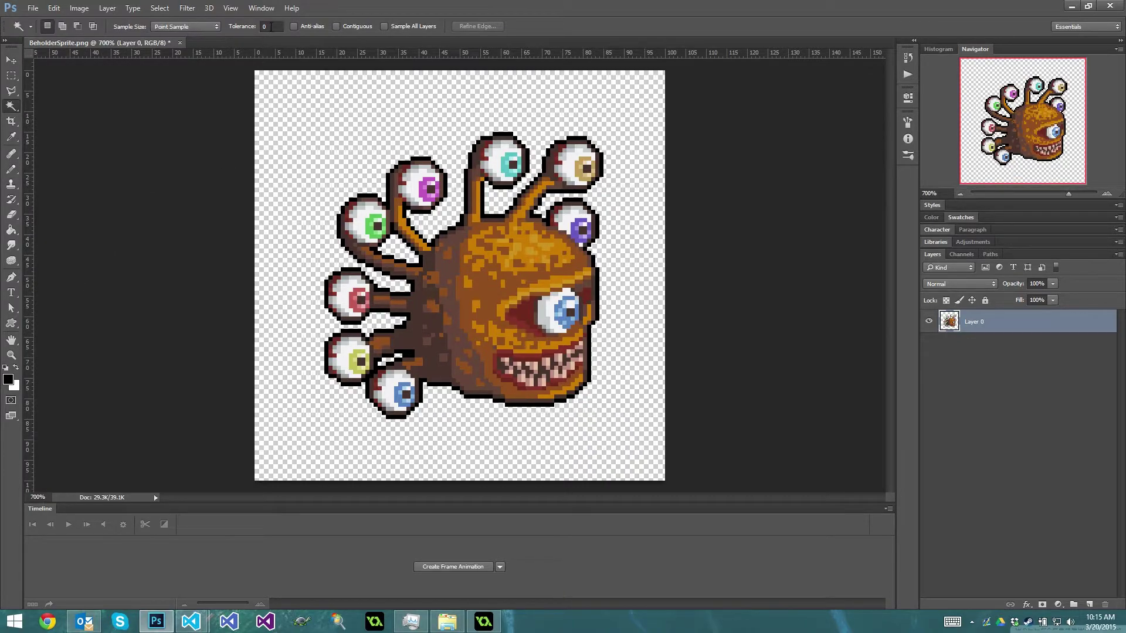
left_click(271, 26)
left_click(473, 292)
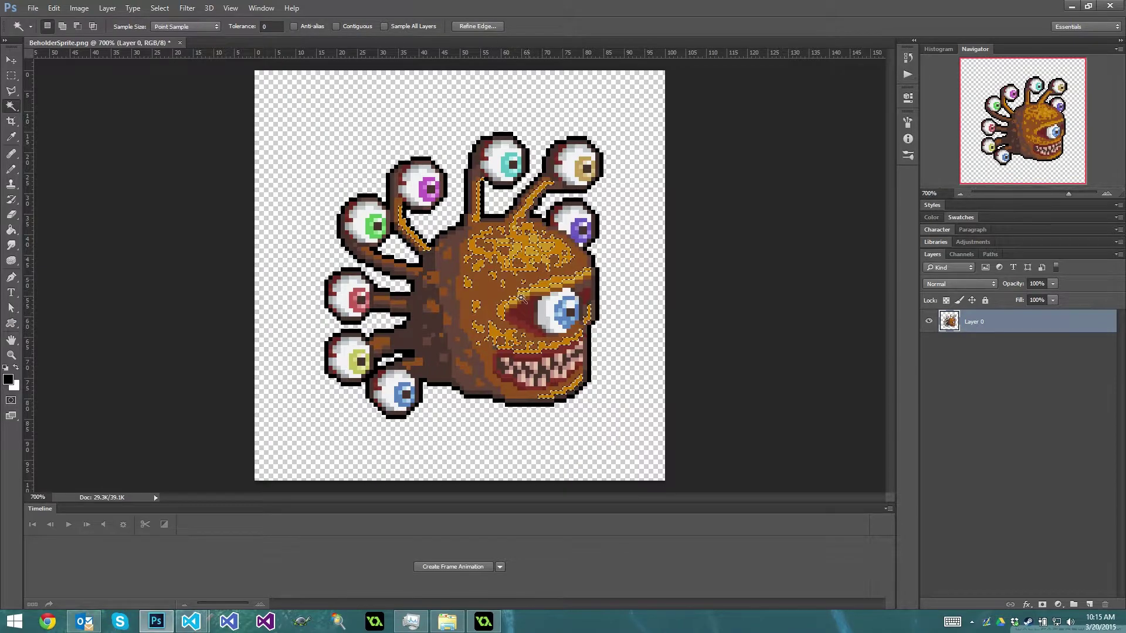
left_click(441, 308, "shift")
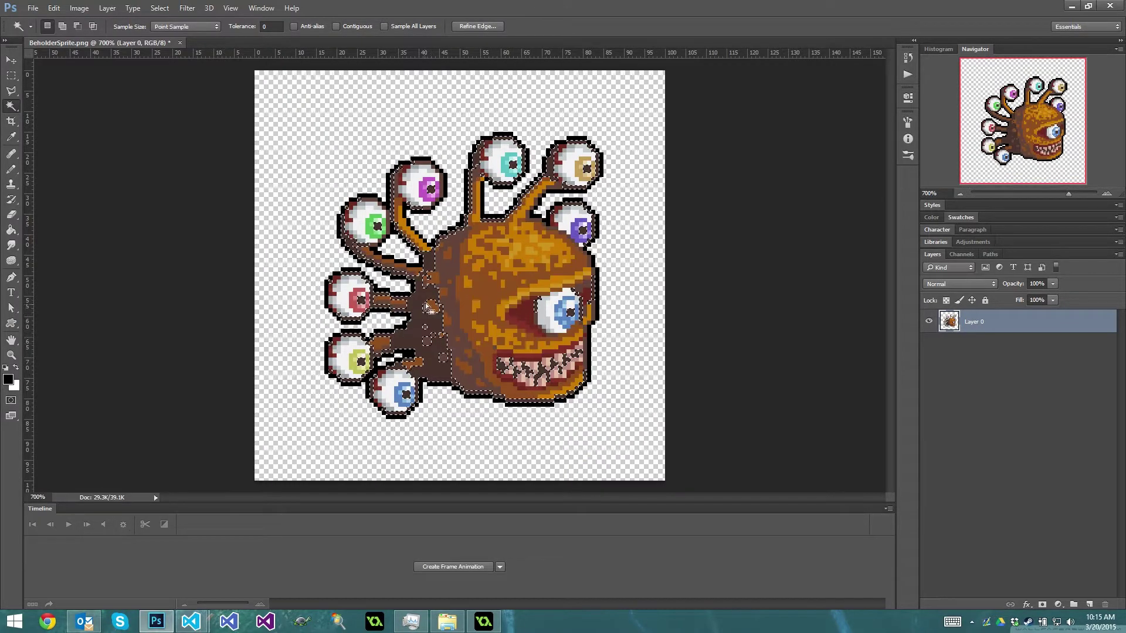
key("ctrl+d")
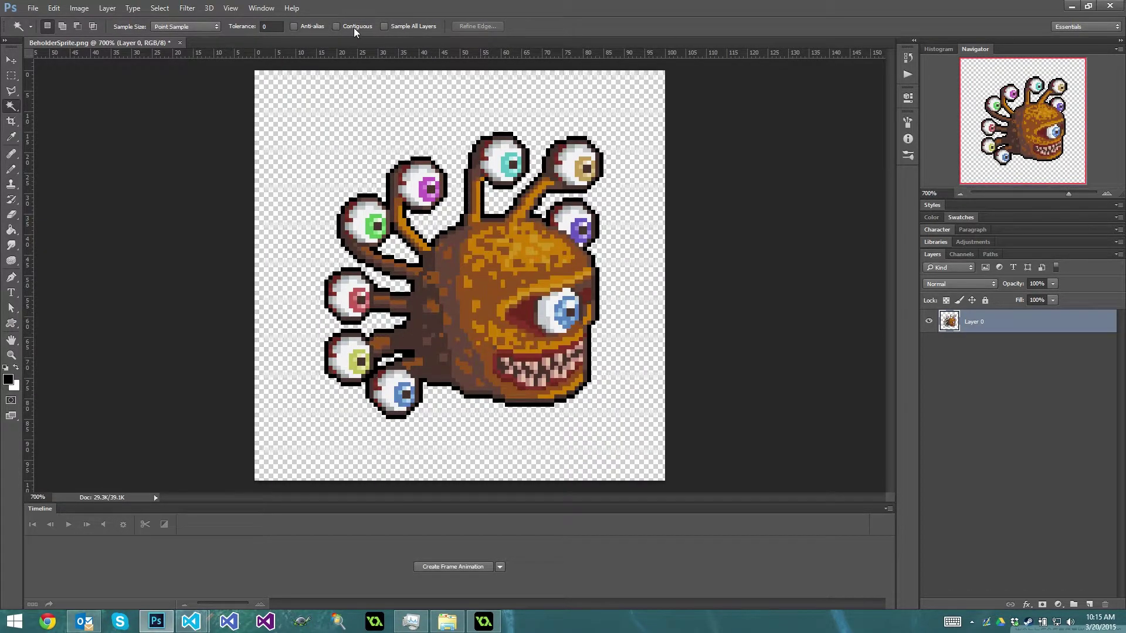
- Trial-select the orange upper-body colours, deselect, and choose the Pencil tool
left_click(494, 294)
left_click(514, 257)
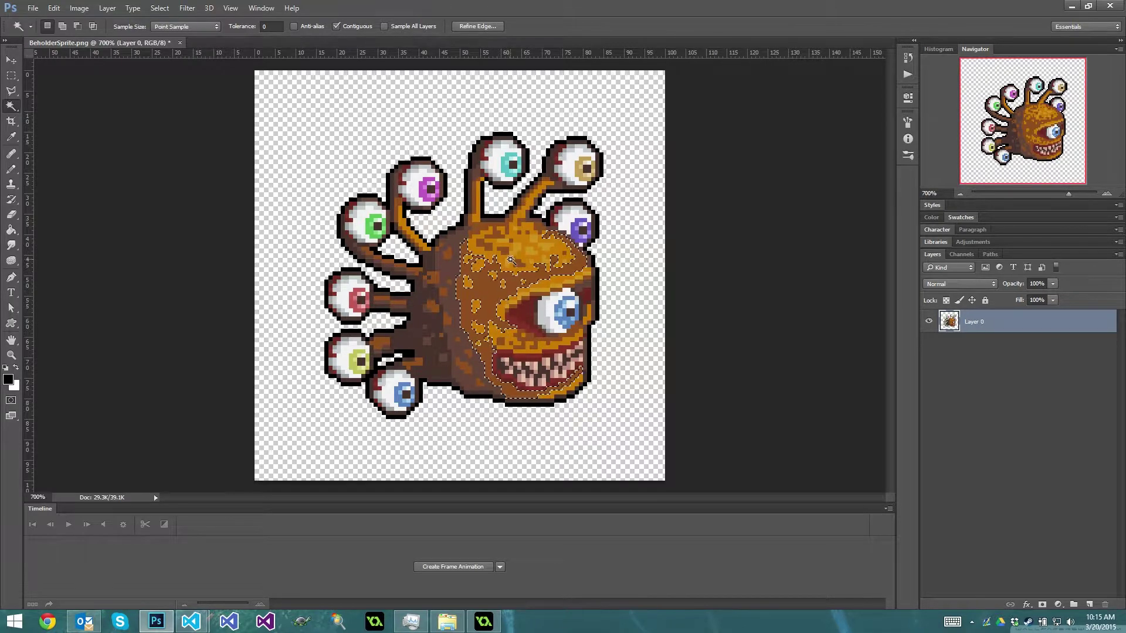
left_click(514, 251)
key("ctrl+d")
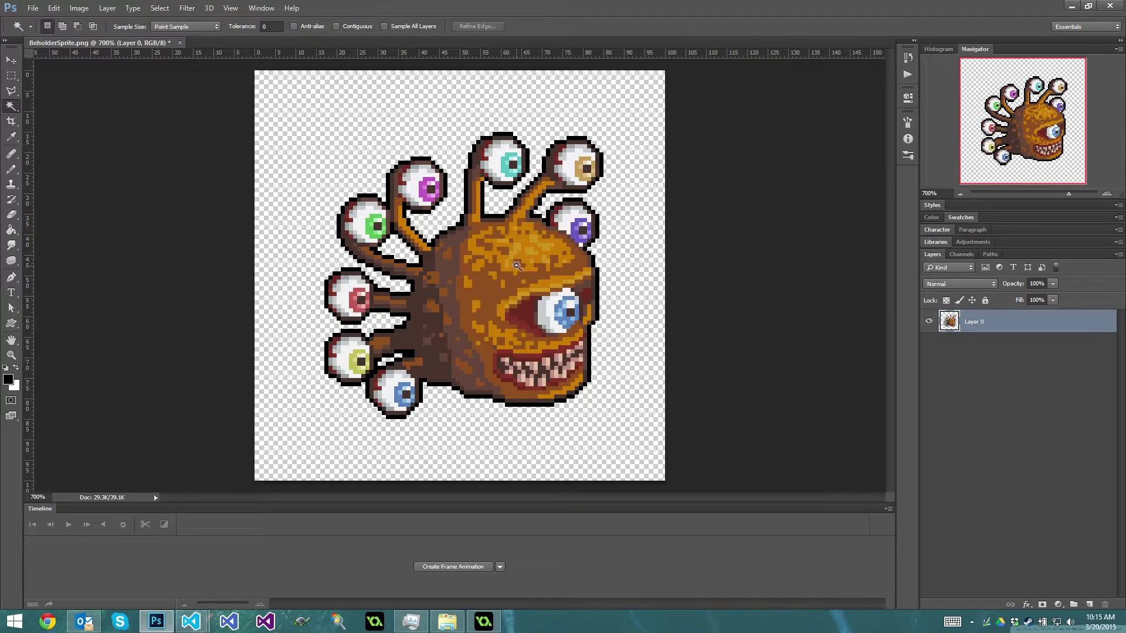
left_click(528, 256)
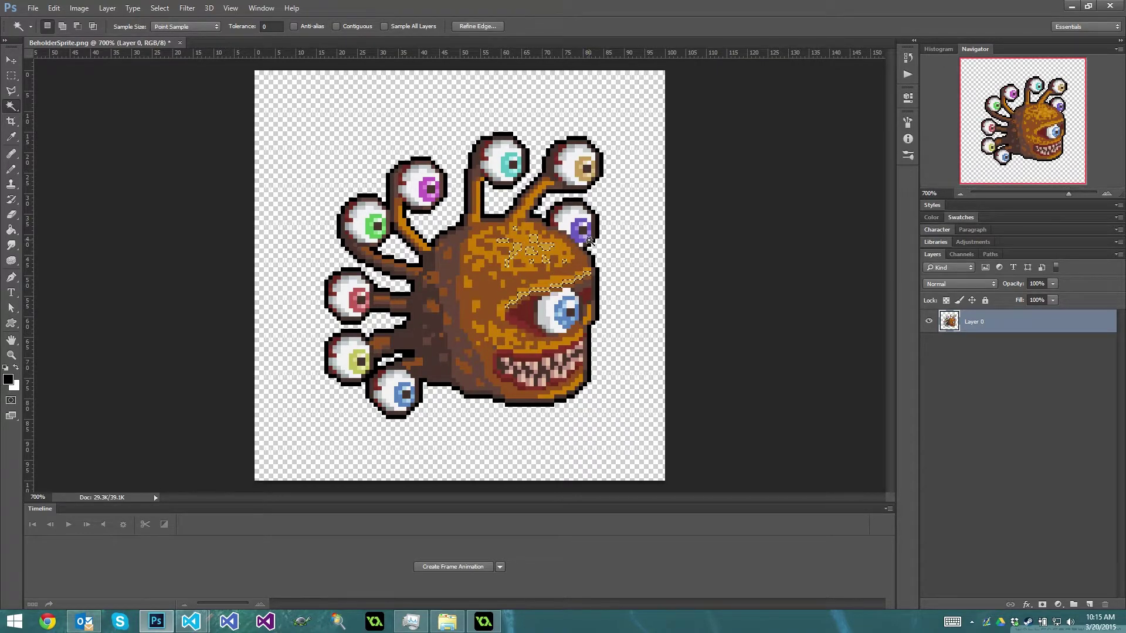
key("ctrl+d")
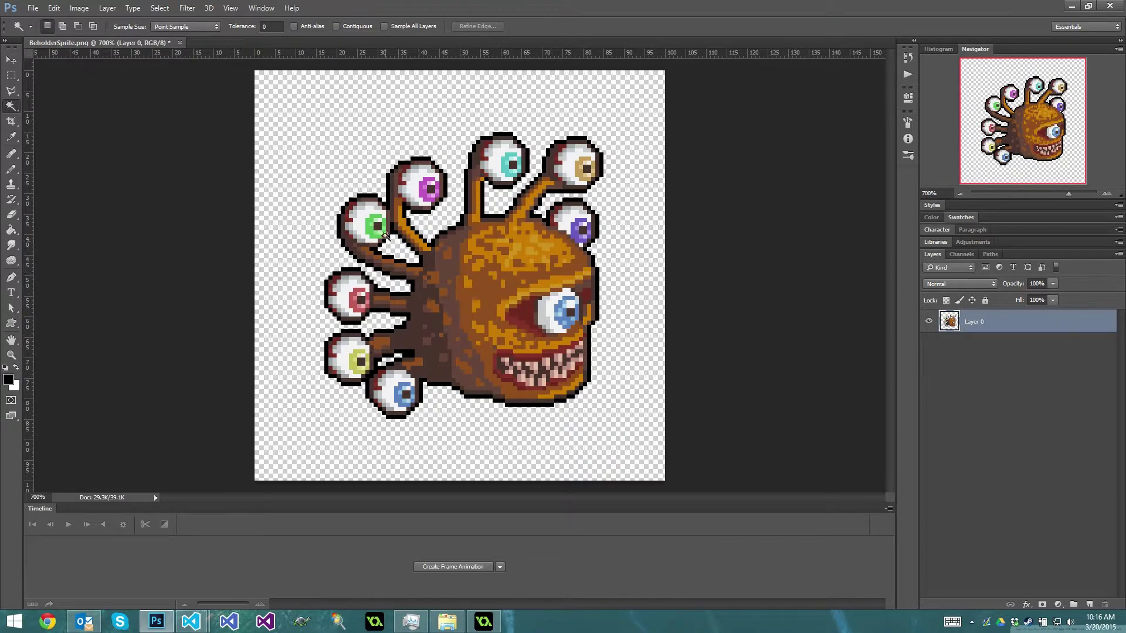
left_click(11, 168)
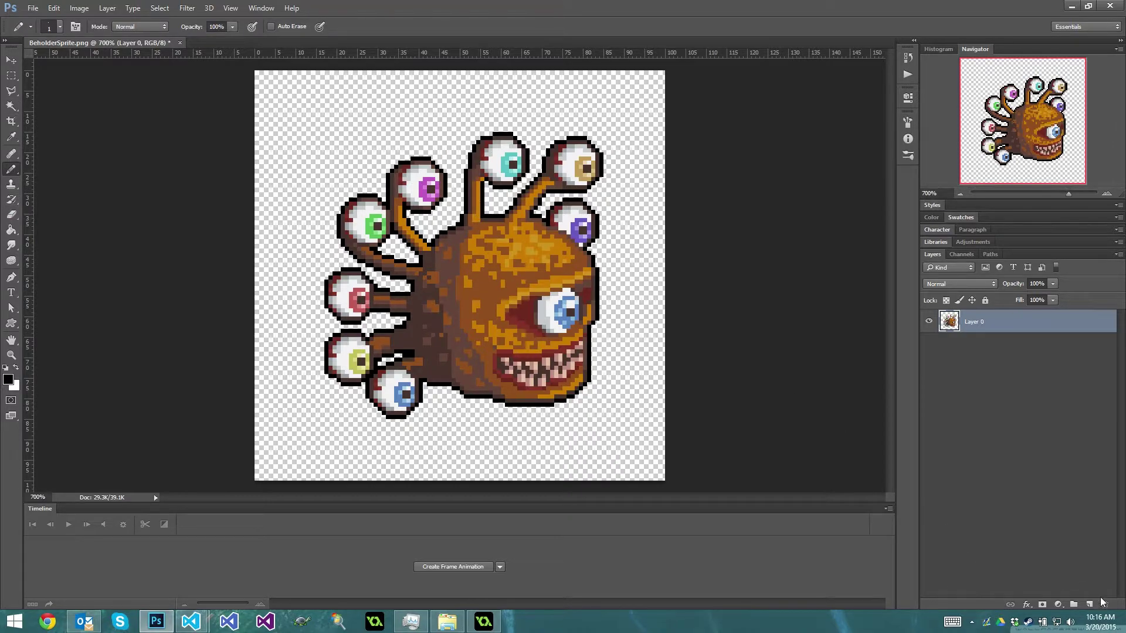
- Create Layer 0 copy with Ctrl+J, hide Layer 0, and add an empty Layer 1 on top
key("ctrl+j")
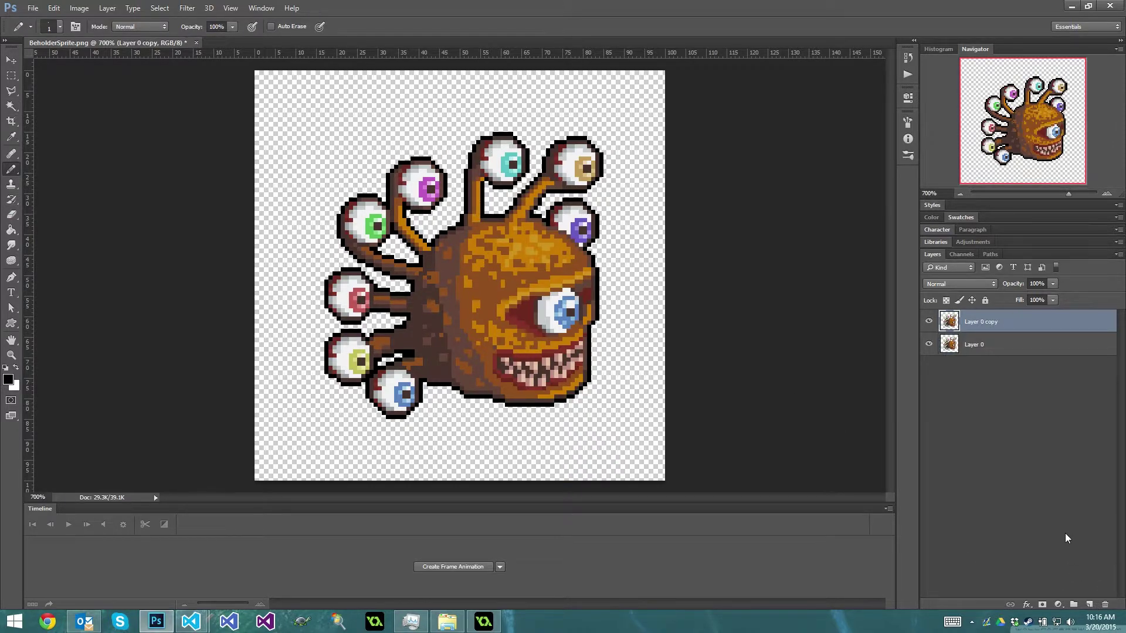
left_click(929, 345)
left_click(1089, 605)
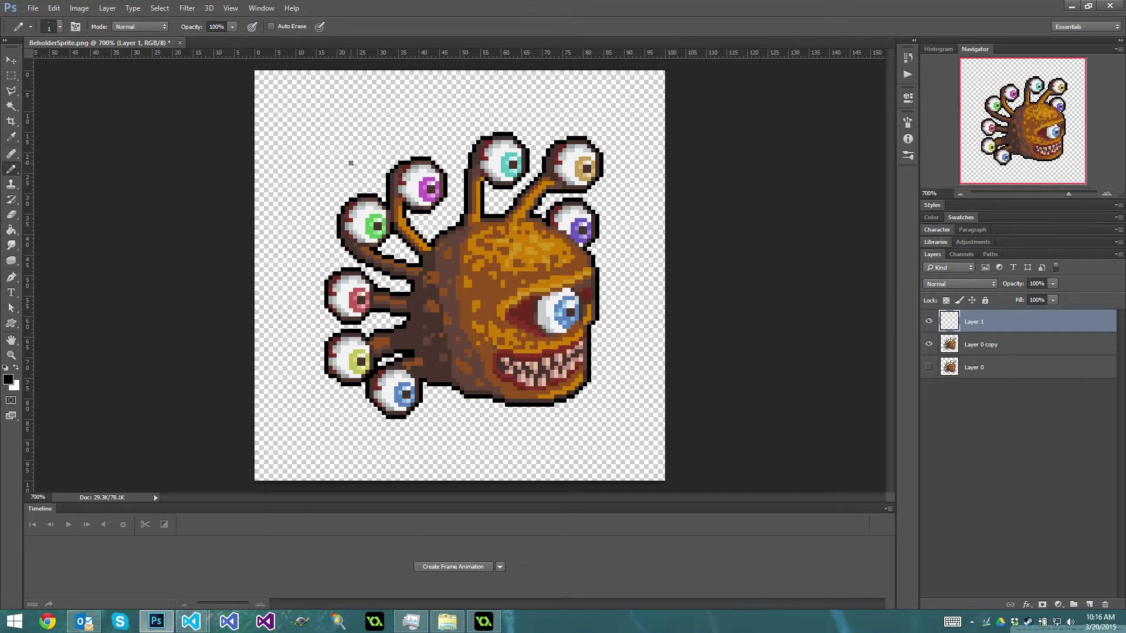
- Zoom in on the canvas's top-left corner and make white the drawing colour
scroll(413, 219, "up", 2)
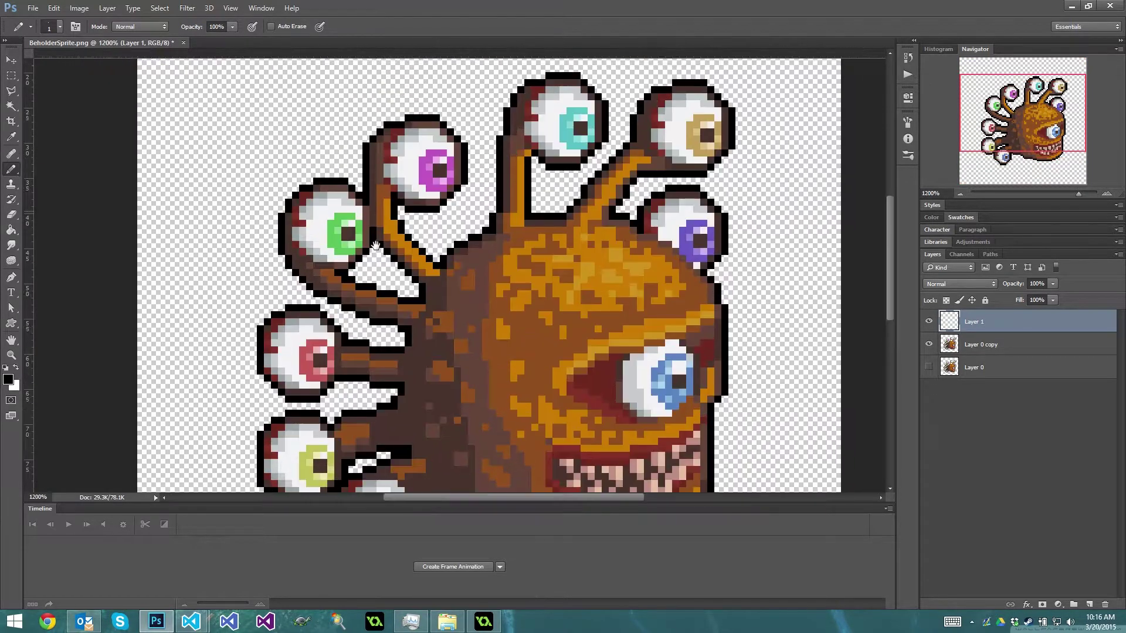
left_click_drag(376, 245, 381, 250)
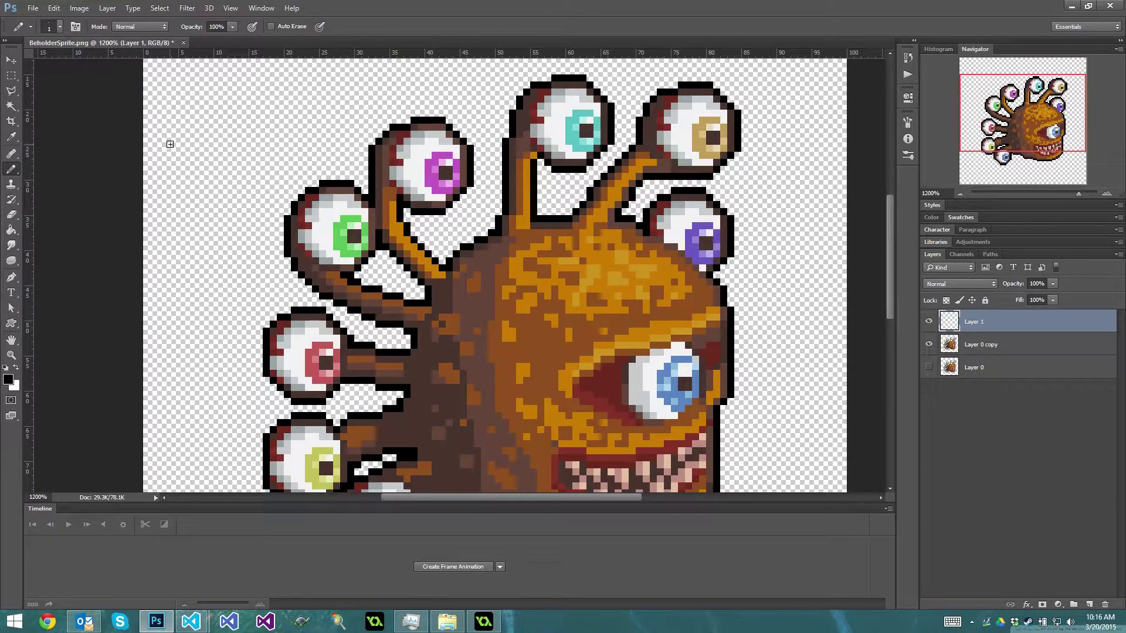
left_click(146, 139)
key("alt")
left_click(553, 122, "alt")
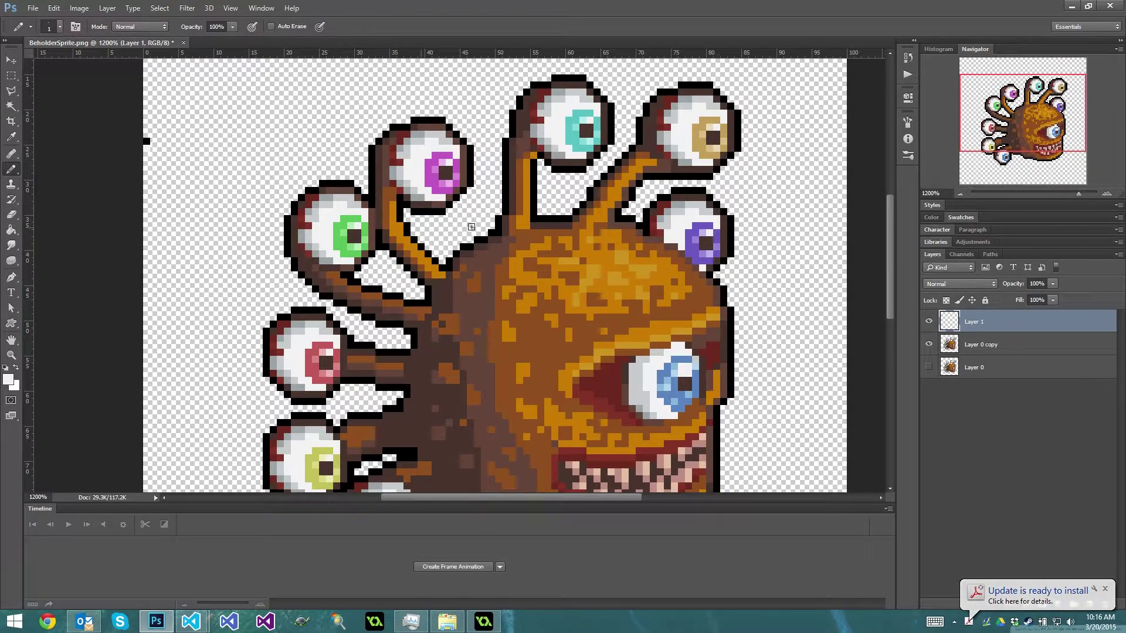
- Place a sampled orange pixel and a dark brown pixel below it at the canvas's left edge
left_click_drag(617, 259, 657, 233)
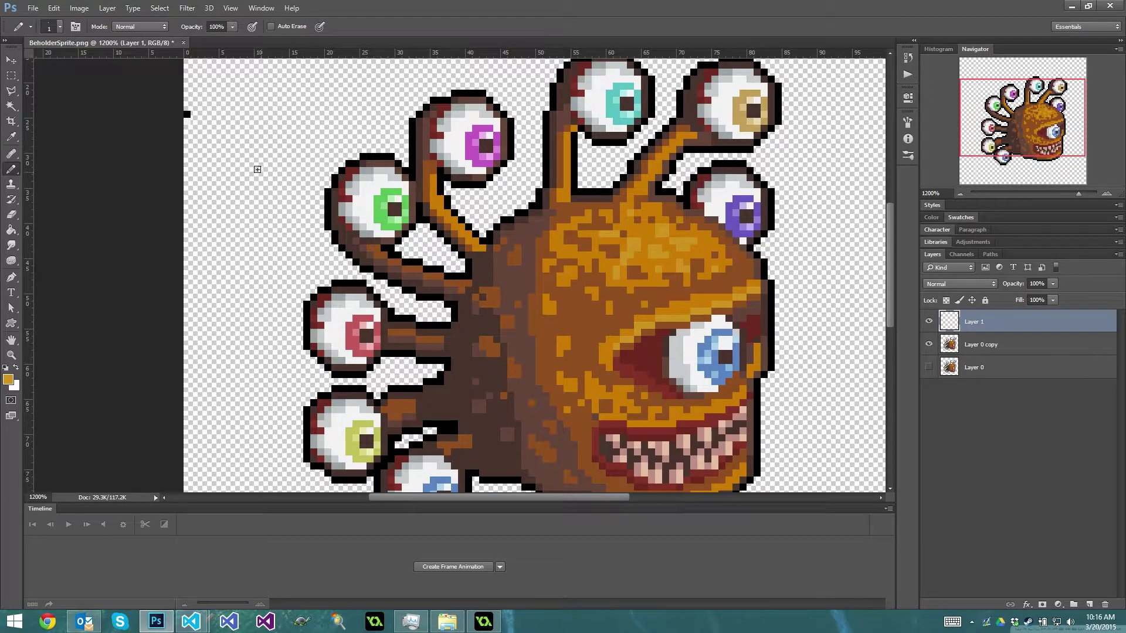
left_click(189, 129)
left_click(552, 280, "alt")
left_click(187, 143)
left_click(969, 350)
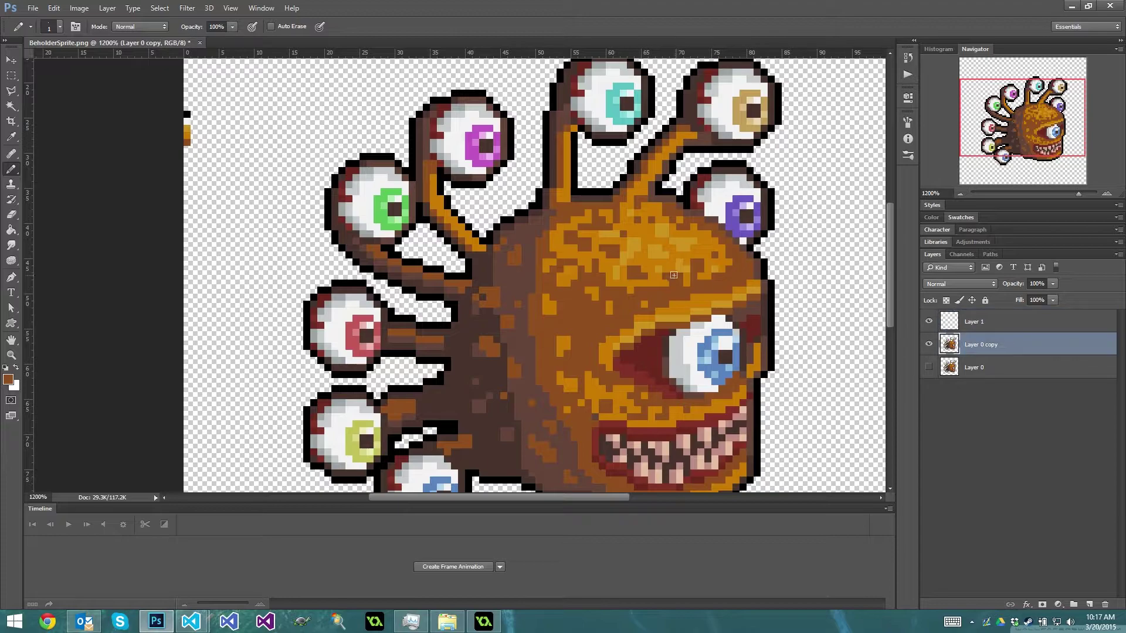
- Magic Wand the orange shades and brown arm/body pixels on Layer 0 copy and delete them
key("w")
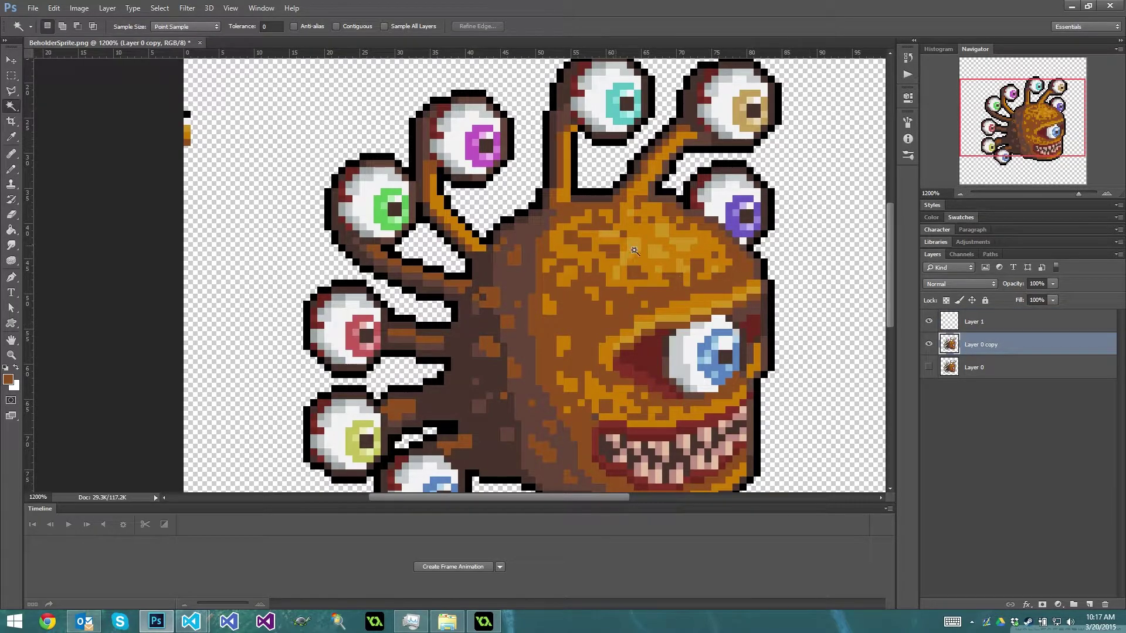
left_click(631, 244)
left_click(610, 251, "shift")
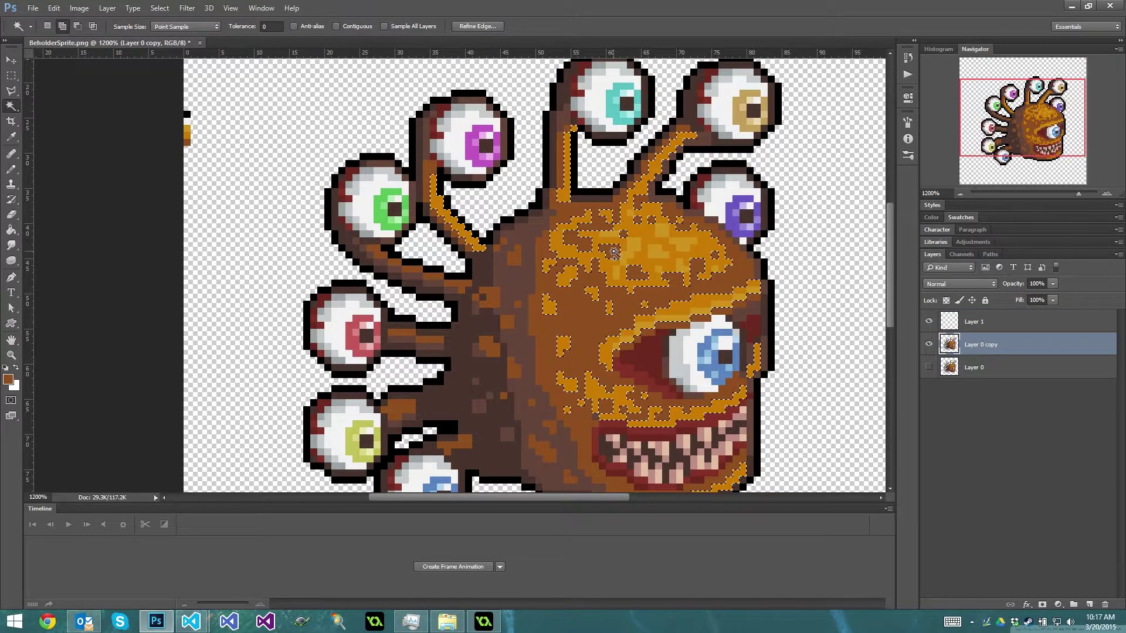
left_click(599, 301, "shift")
key("Delete")
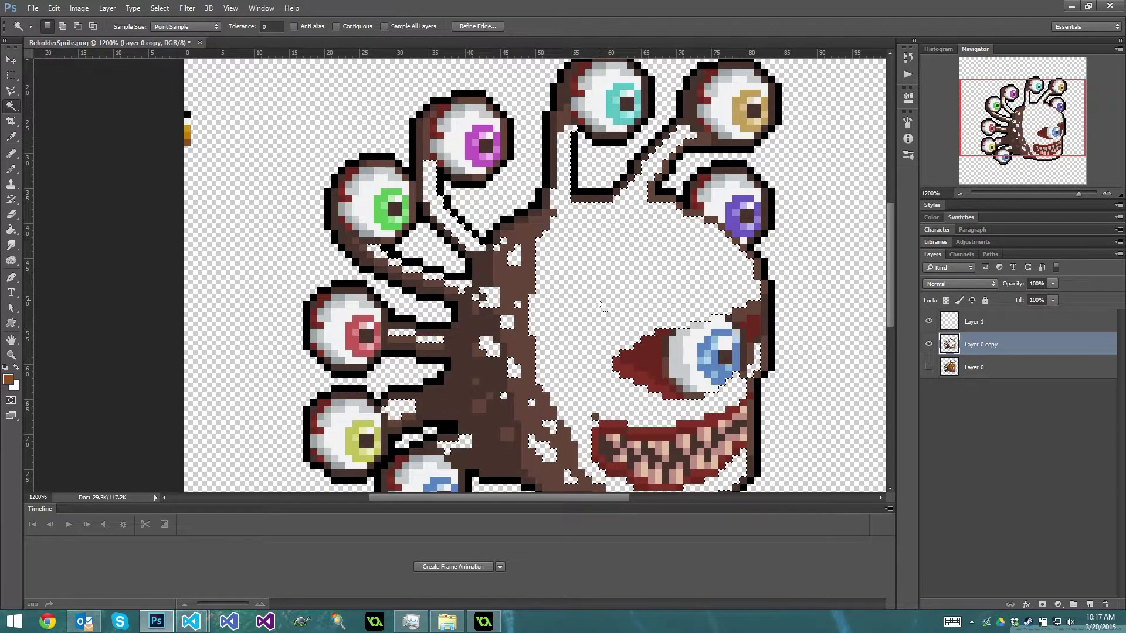
key("ctrl+d")
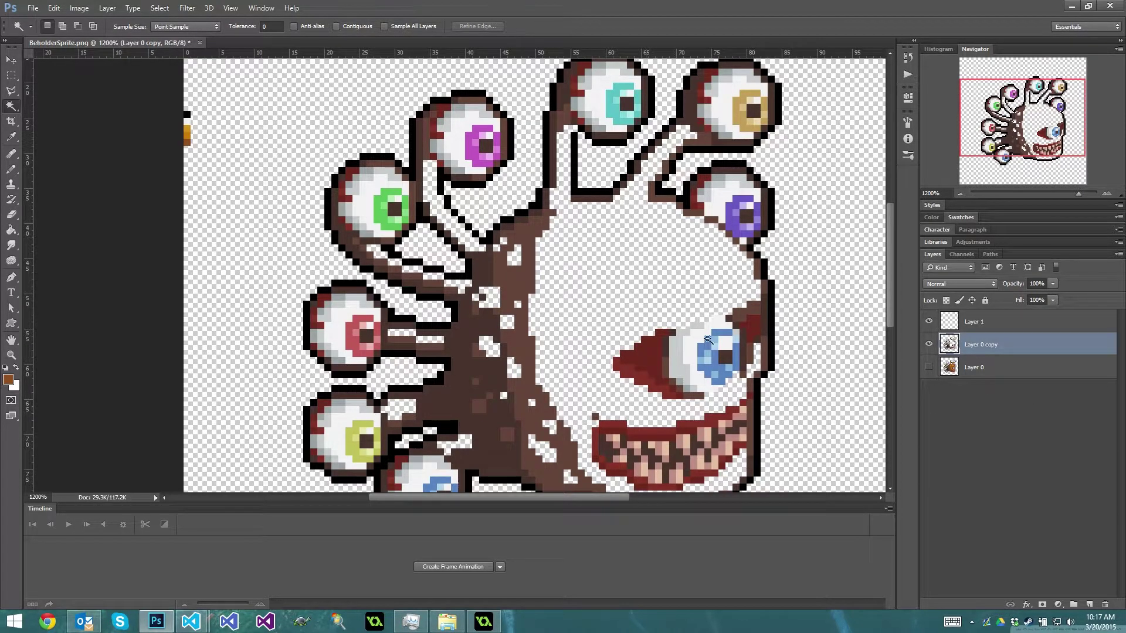
left_click(991, 325)
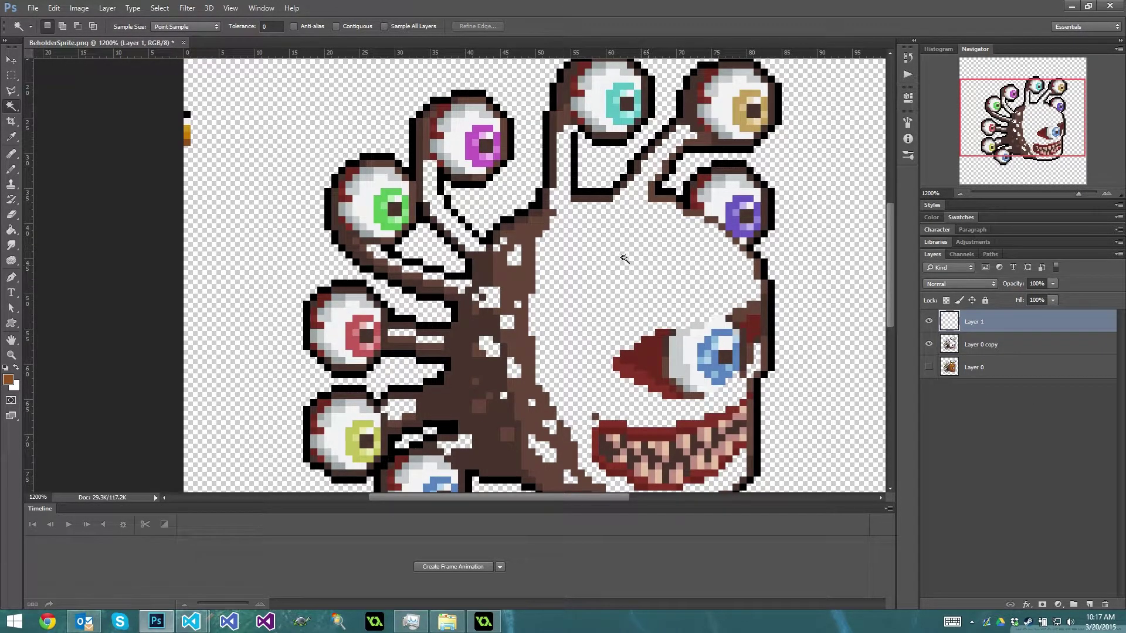
key("b")
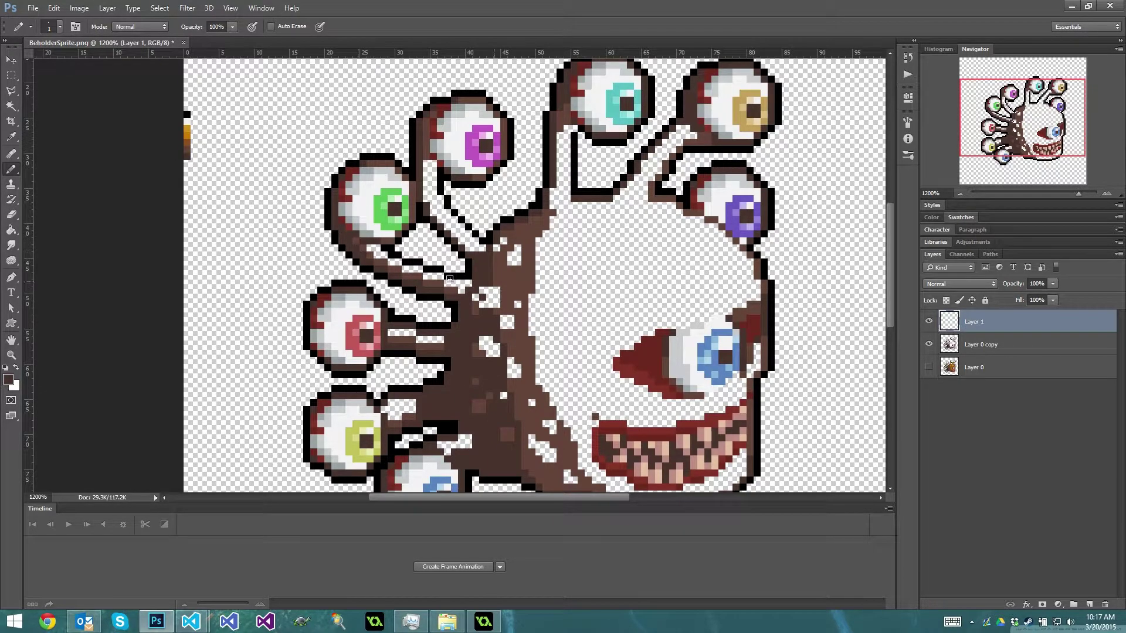
- Delete the remaining brown body and pupil pixels from Layer 0 copy
left_click(962, 346)
key("w")
left_click(509, 285)
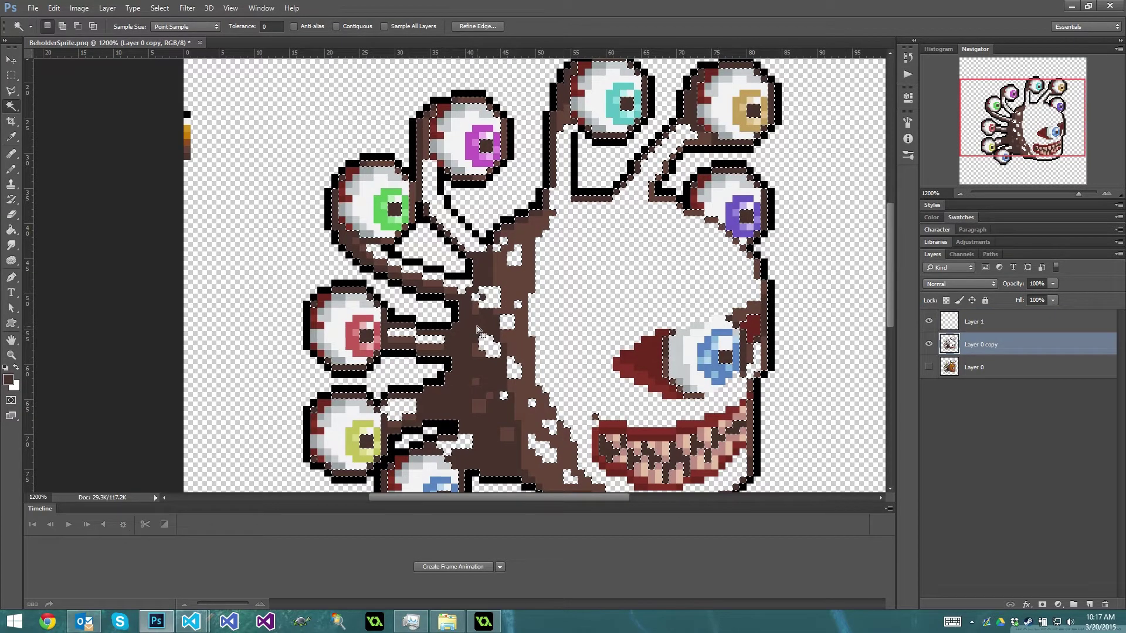
key("Delete")
key("ctrl+d")
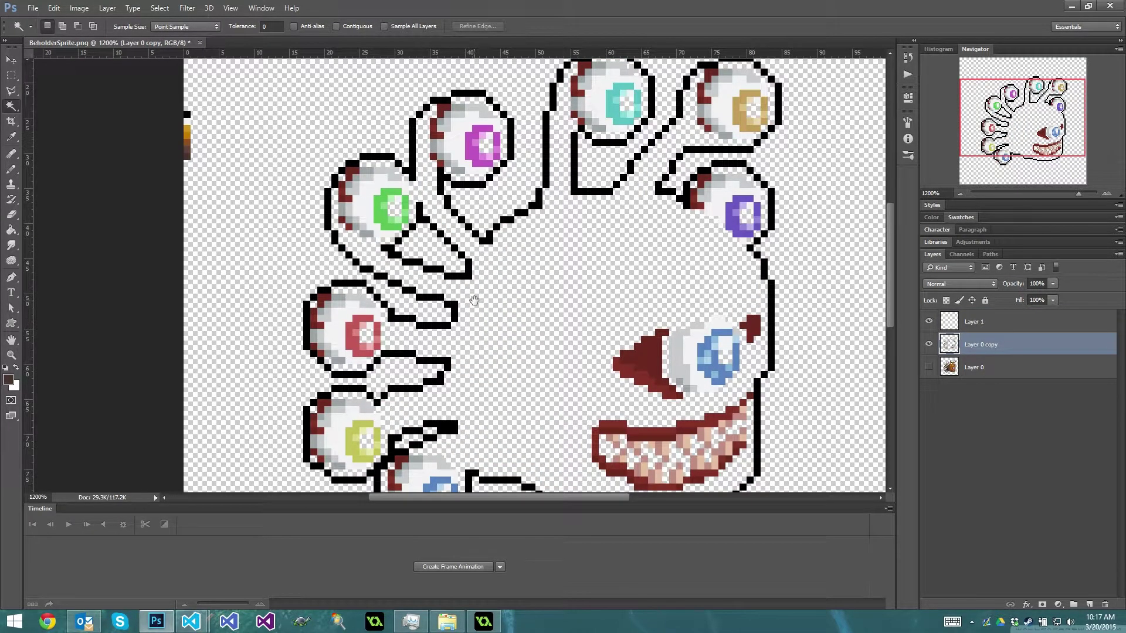
- Delete the white fill and black outline pixels from Layer 0 copy
left_click_drag(469, 297, 492, 281)
key("h")
left_click_drag(540, 326, 501, 291)
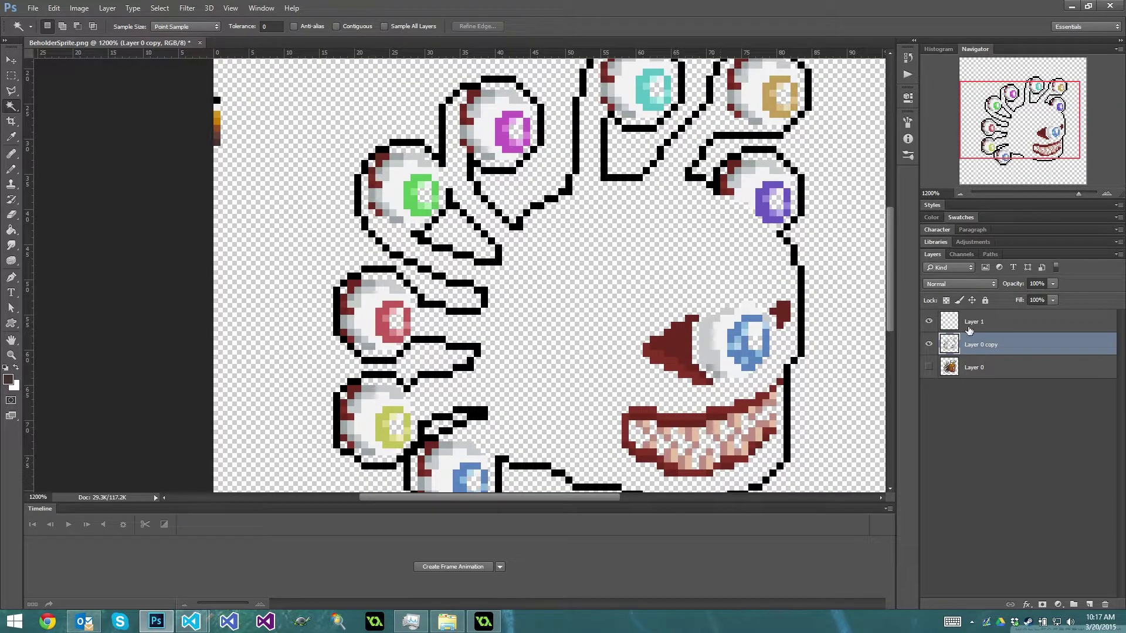
left_click(492, 113)
key("Delete")
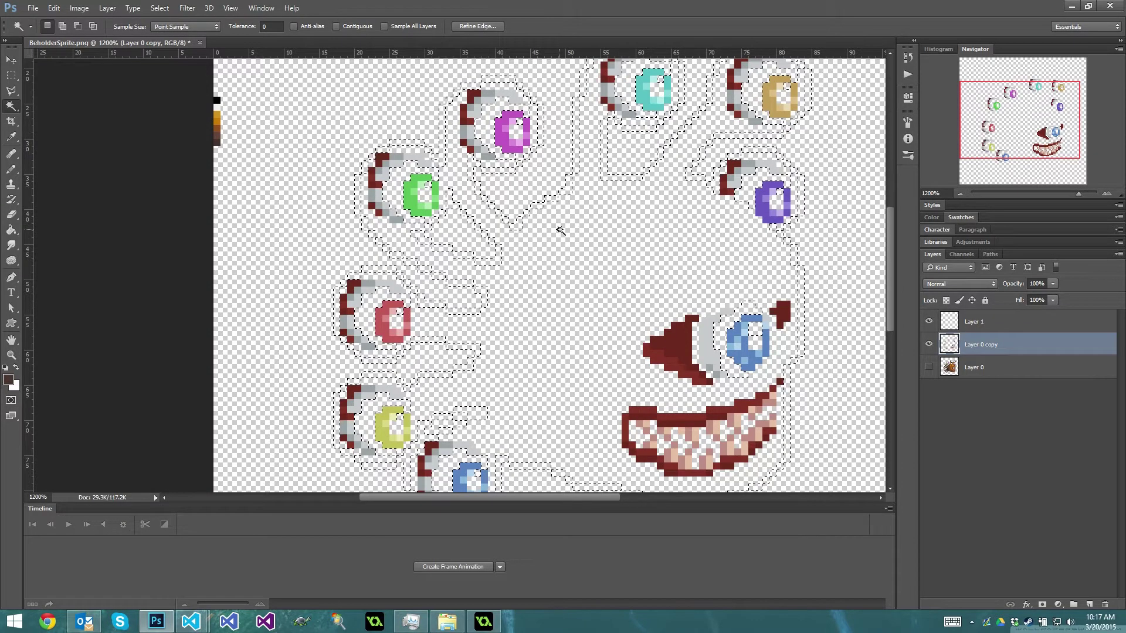
key("ctrl+d")
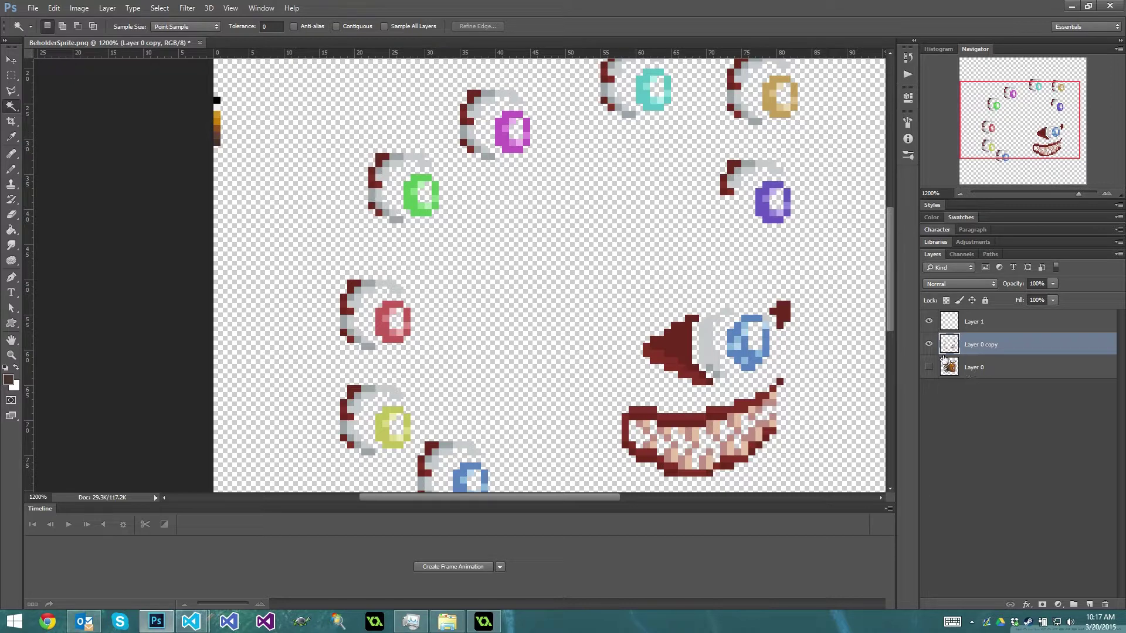
- Add two dark-red eye-shape pixels to the palette column and sample the mouth's light pink
key("b")
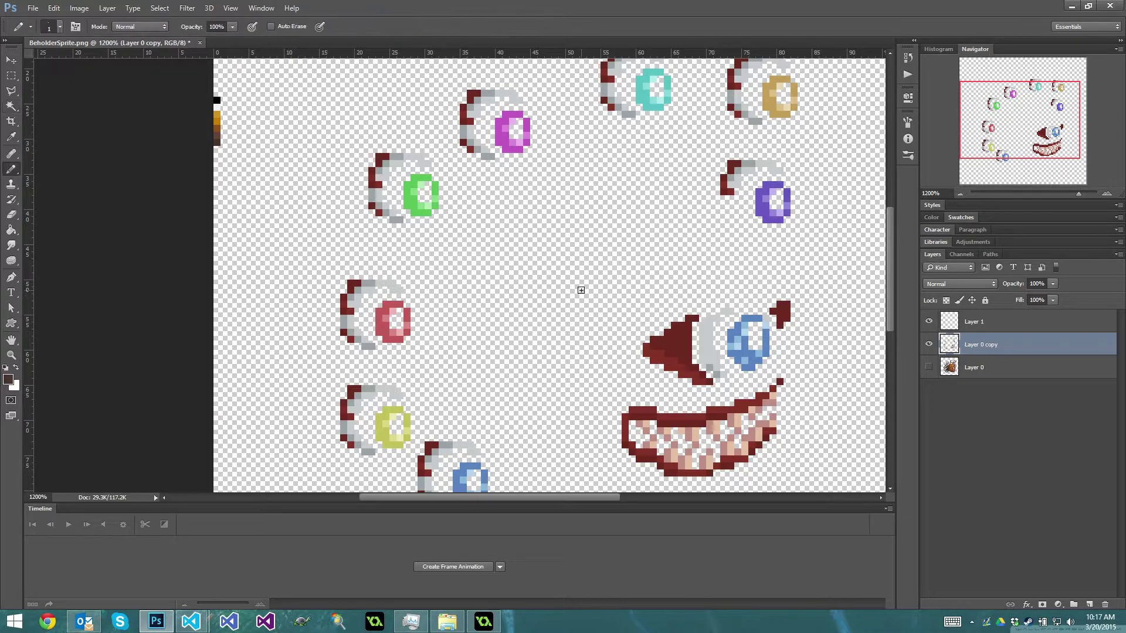
left_click(685, 340, "alt")
left_click(217, 150)
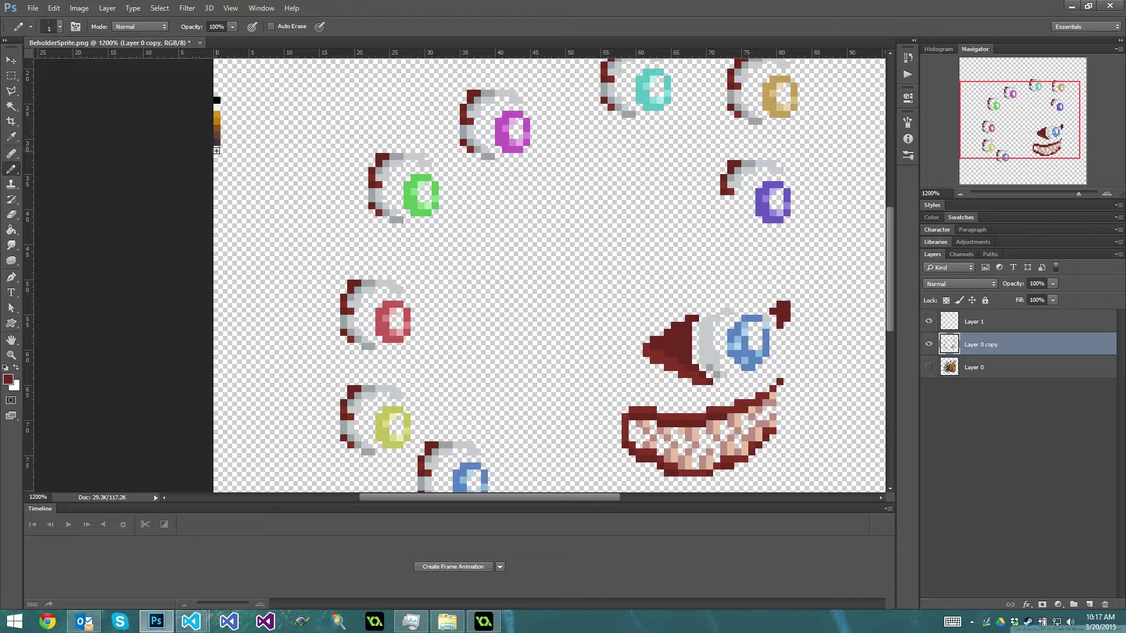
left_click(660, 351, "alt")
left_click(217, 156)
left_click(649, 424, "alt")
- Magic Wand the dark-red pixels around the teeth on Layer 0 copy and delete them
key("w")
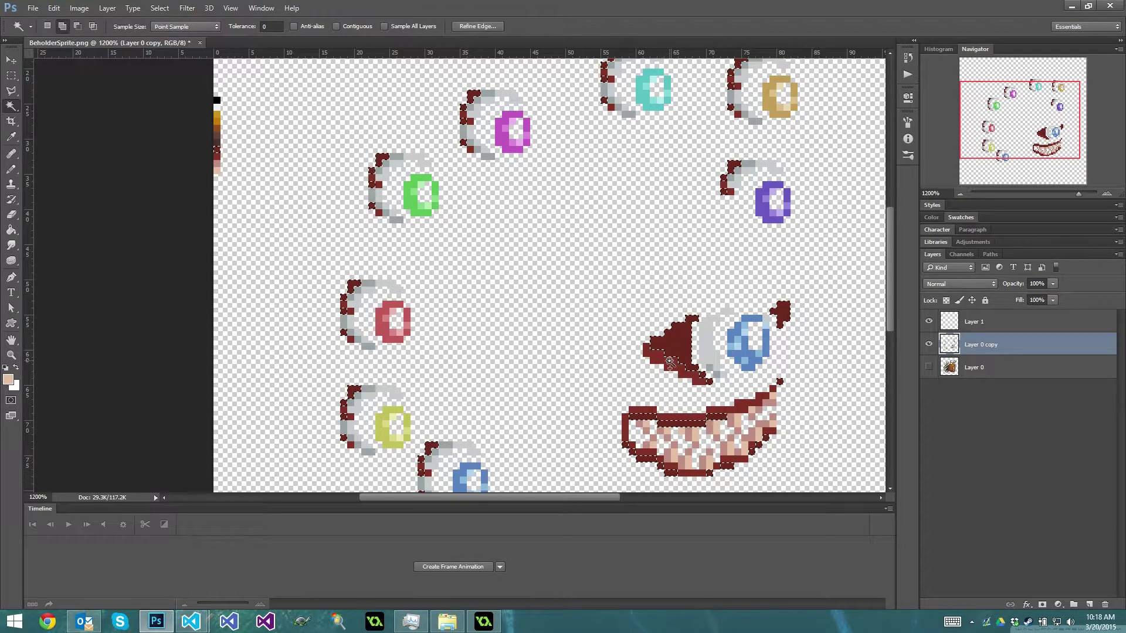
left_click(667, 433)
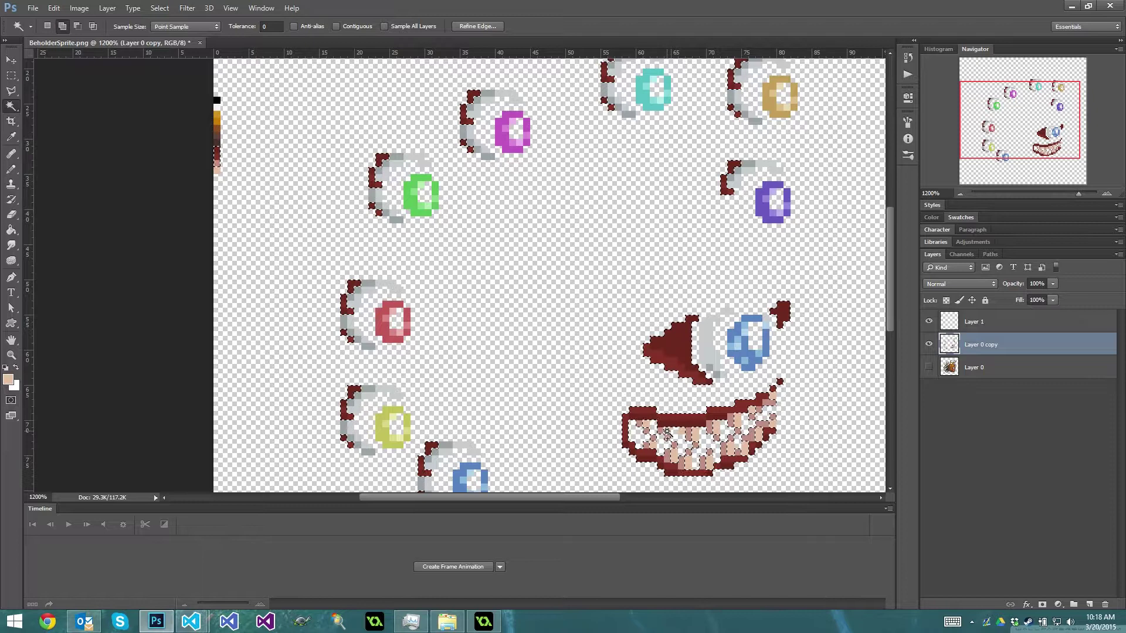
key("Delete")
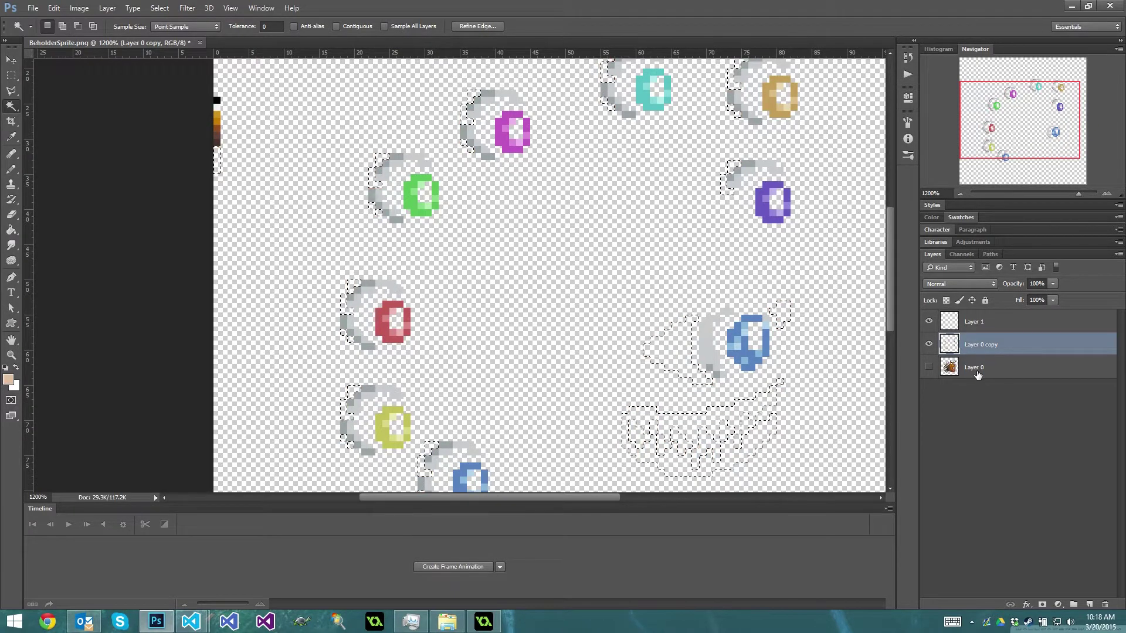
key("ctrl+d")
- Copy the outline and teeth colour pixels onto Layer 1 beside the palette strip and merge them in
key("ctrl+alt+z")
key("ctrl+alt+z")
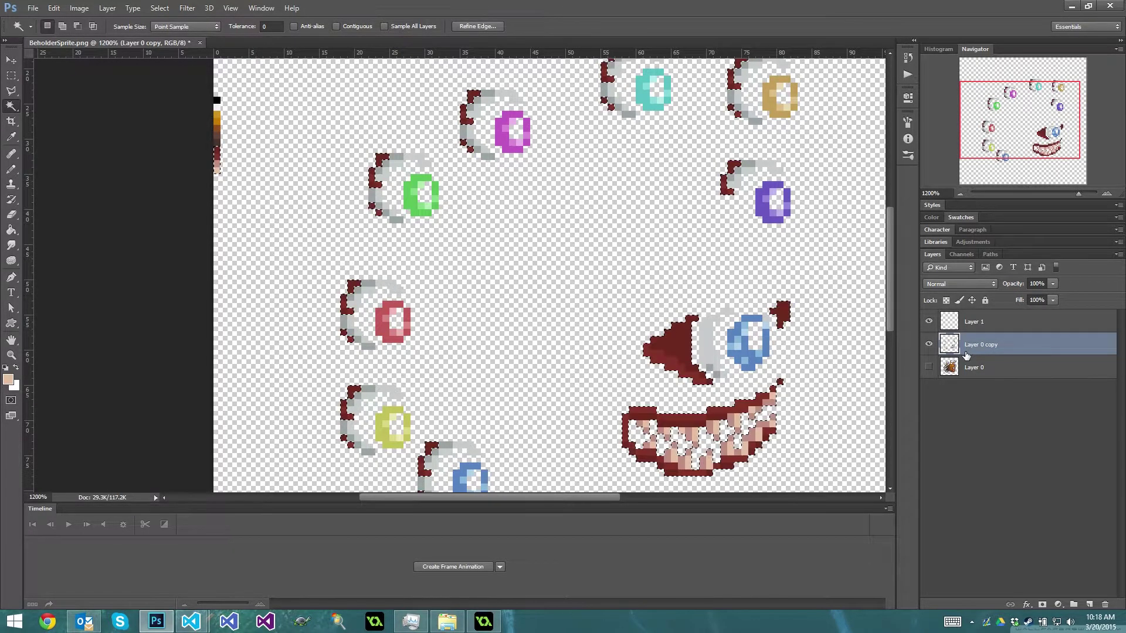
key("m")
left_click_drag(215, 138, 227, 181)
key("Delete")
key("ctrl+d")
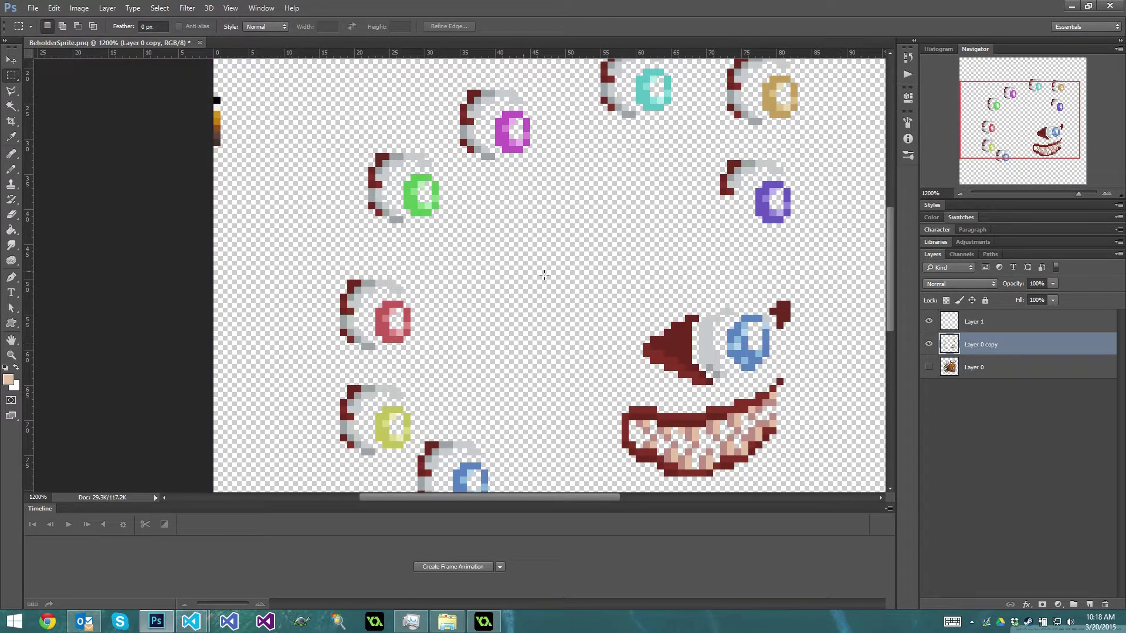
left_click(973, 331)
key("ctrl+v")
key("v")
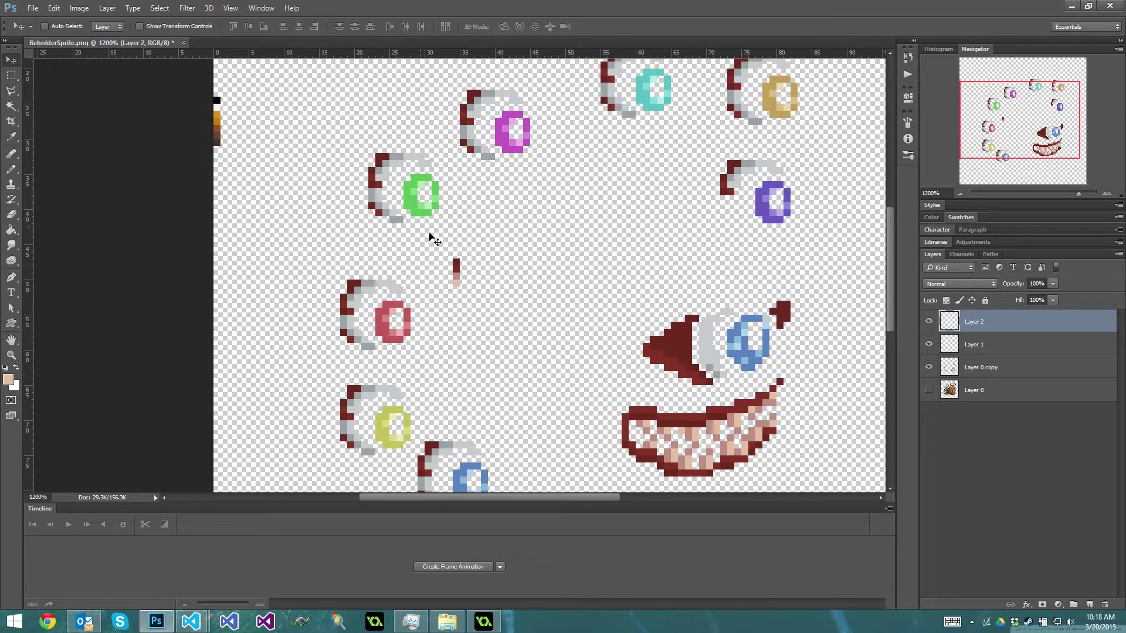
left_click_drag(434, 237, 167, 154)
key("Delete")
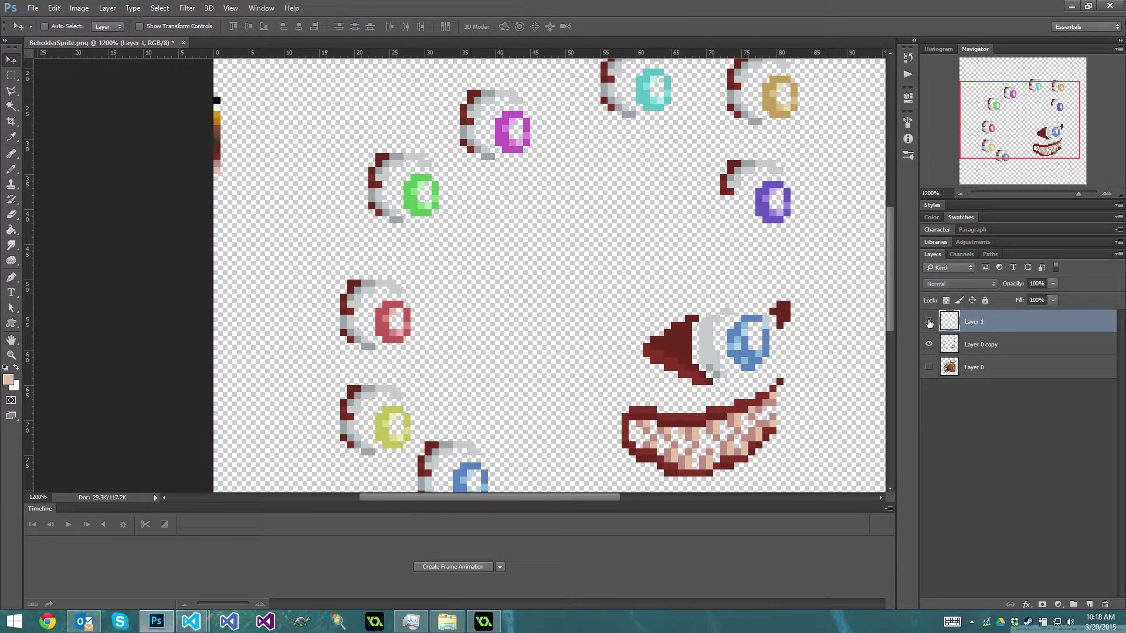
- Erase the dark-red outlines, mouth outline and teeth from Layer 0 copy
left_click(976, 347)
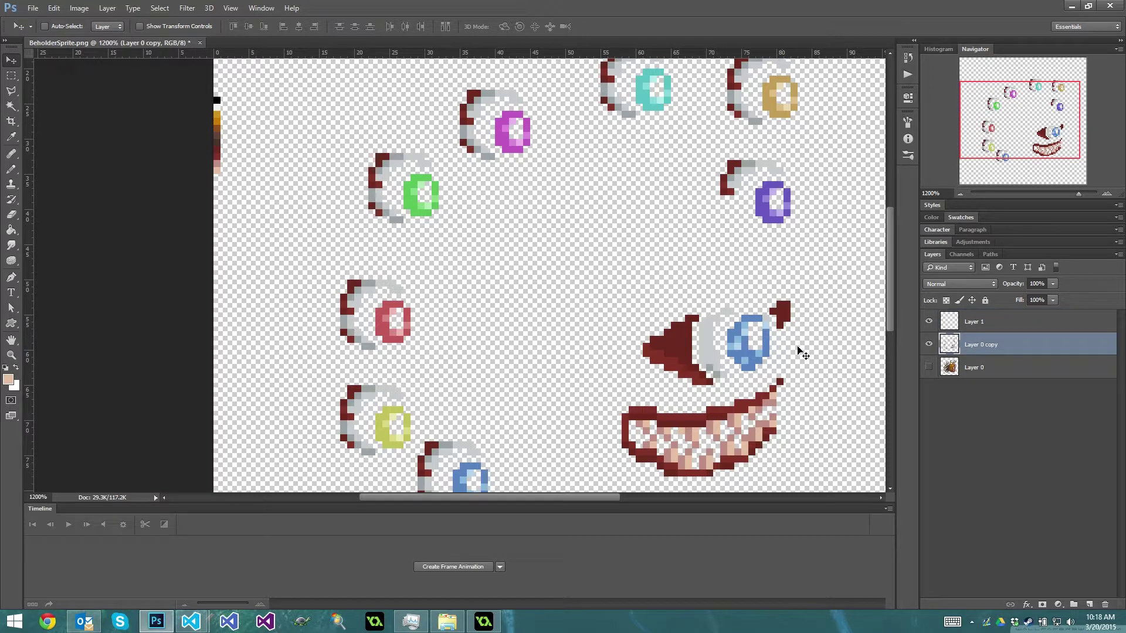
key("w")
left_click(671, 337)
left_click(661, 419, "shift")
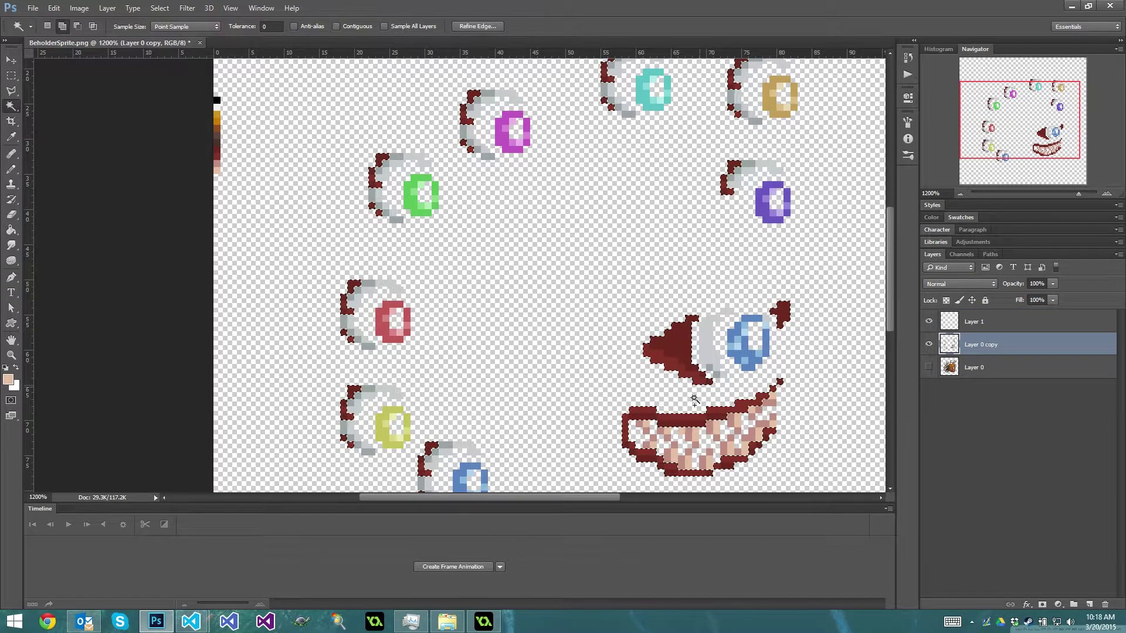
left_click(666, 447, "shift")
key("Delete")
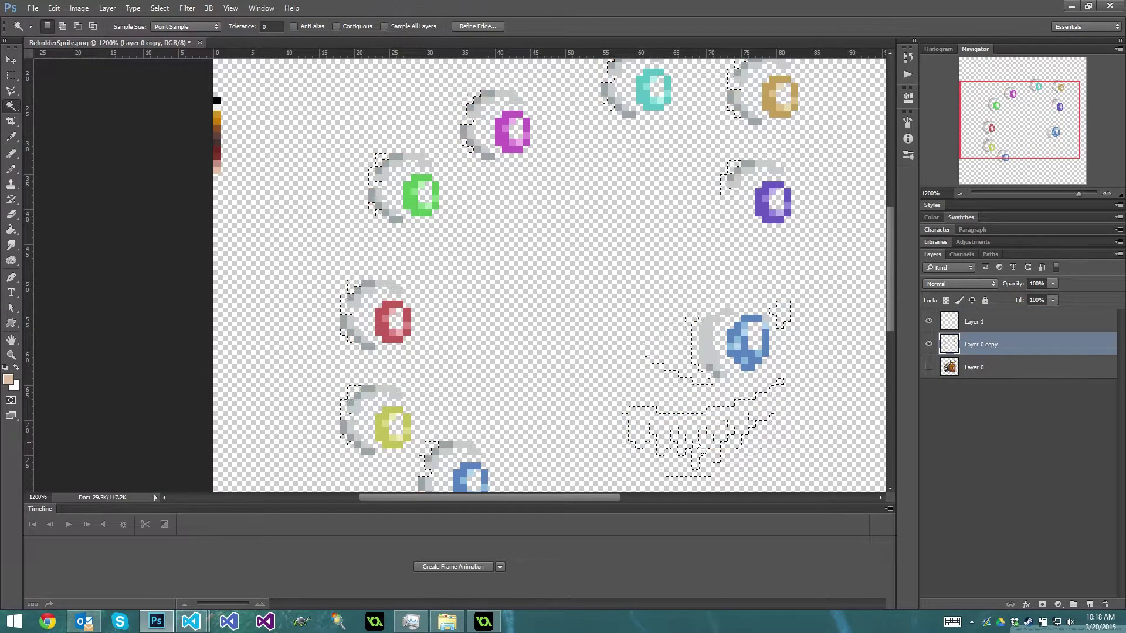
key("ctrl+d")
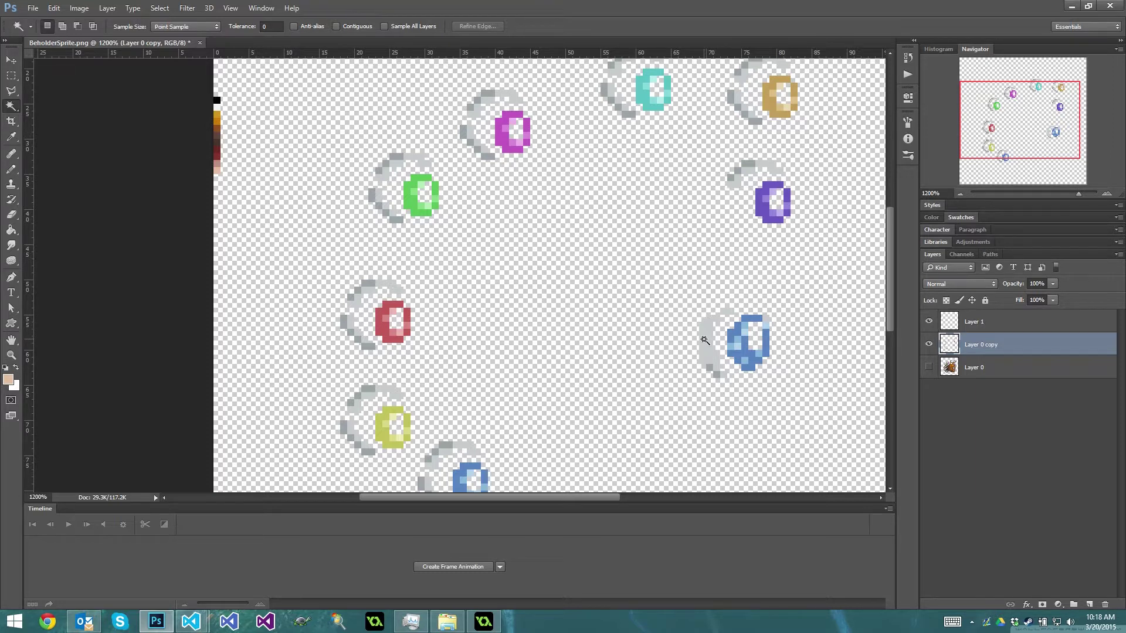
- Sample the eye-arc grey, copy it to the palette strip's end, and merge it down
key("b")
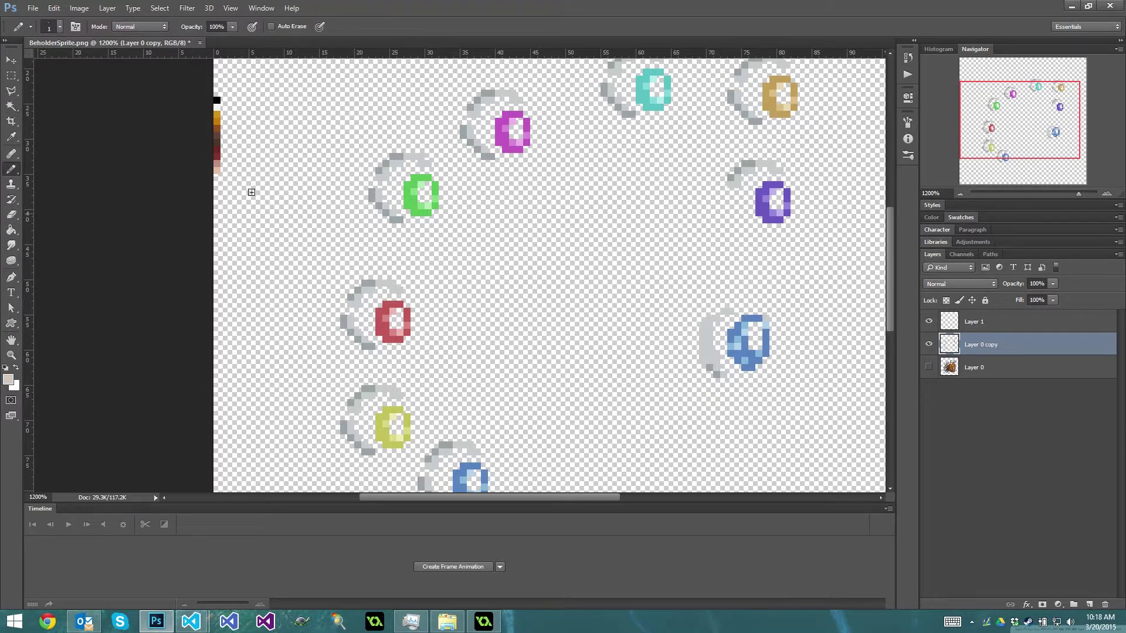
left_click(720, 369, "alt")
key("m")
left_click_drag(233, 201, 206, 180)
key("ctrl+j")
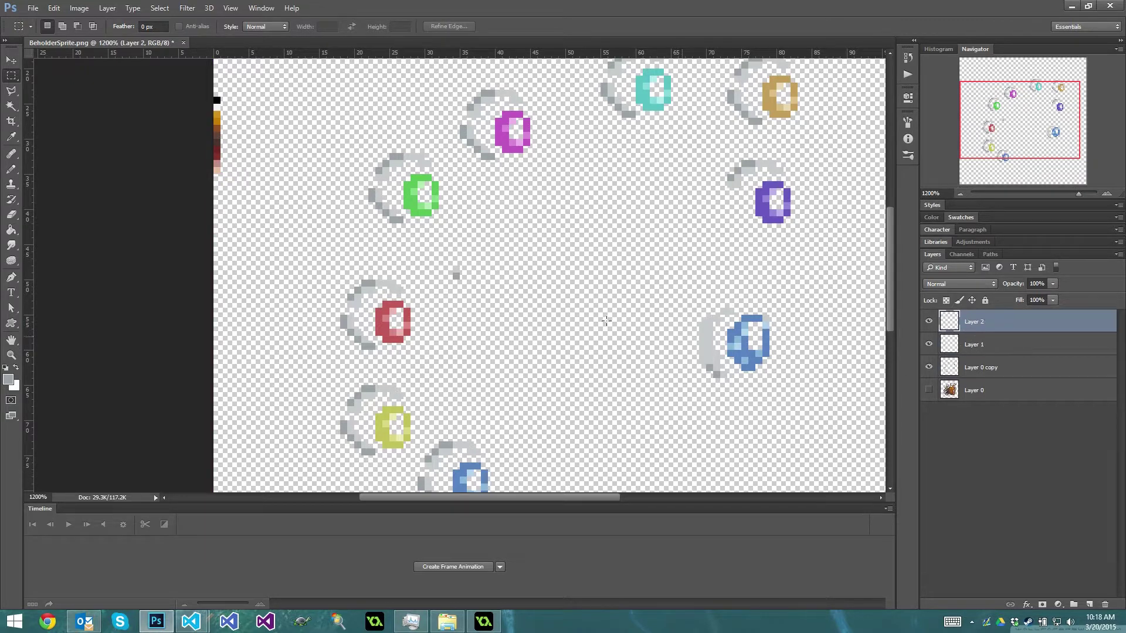
key("v")
left_click_drag(460, 272, 229, 159)
key("Delete")
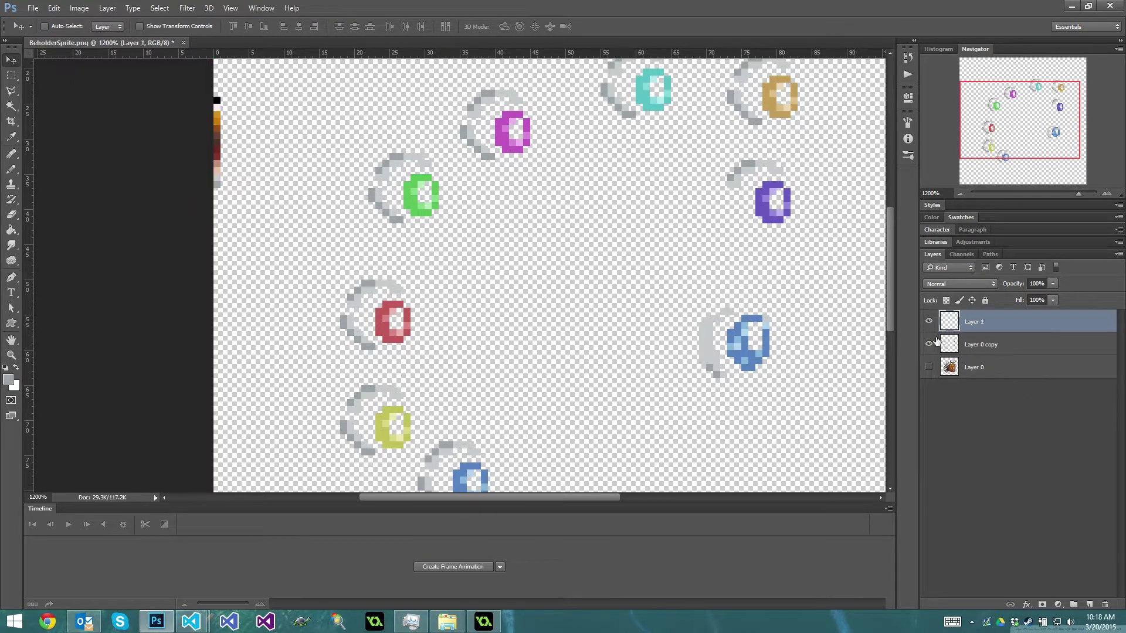
- Erase both grey shades of the eye arcs from Layer 0 copy
left_click(968, 351)
key("w")
left_click(375, 289)
left_click(400, 284, "shift")
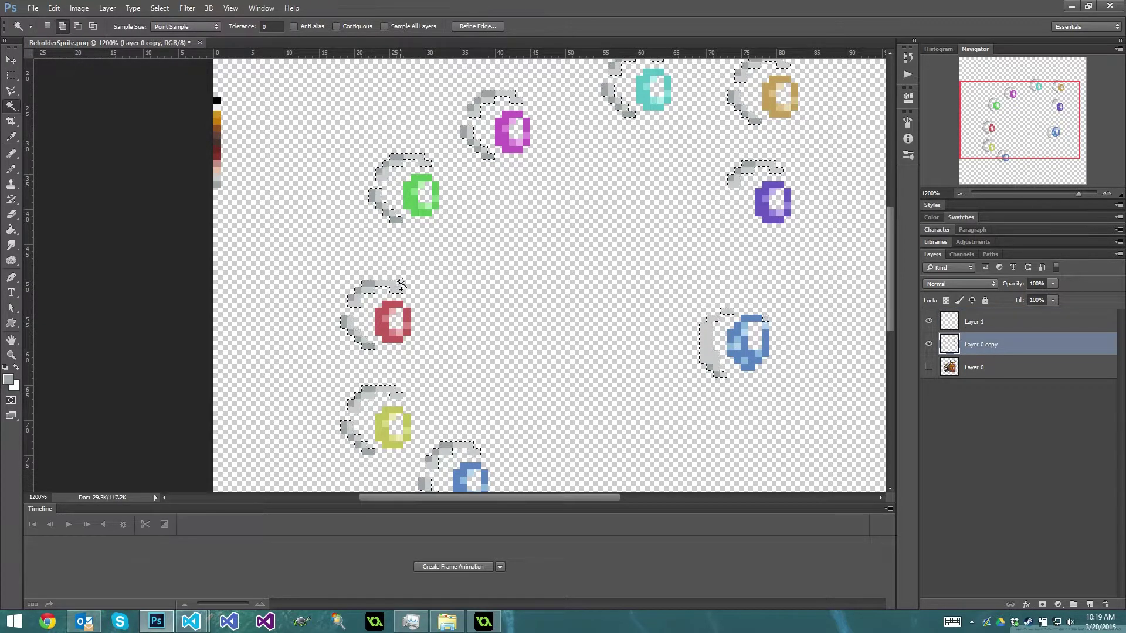
key("Delete")
key("ctrl+d")
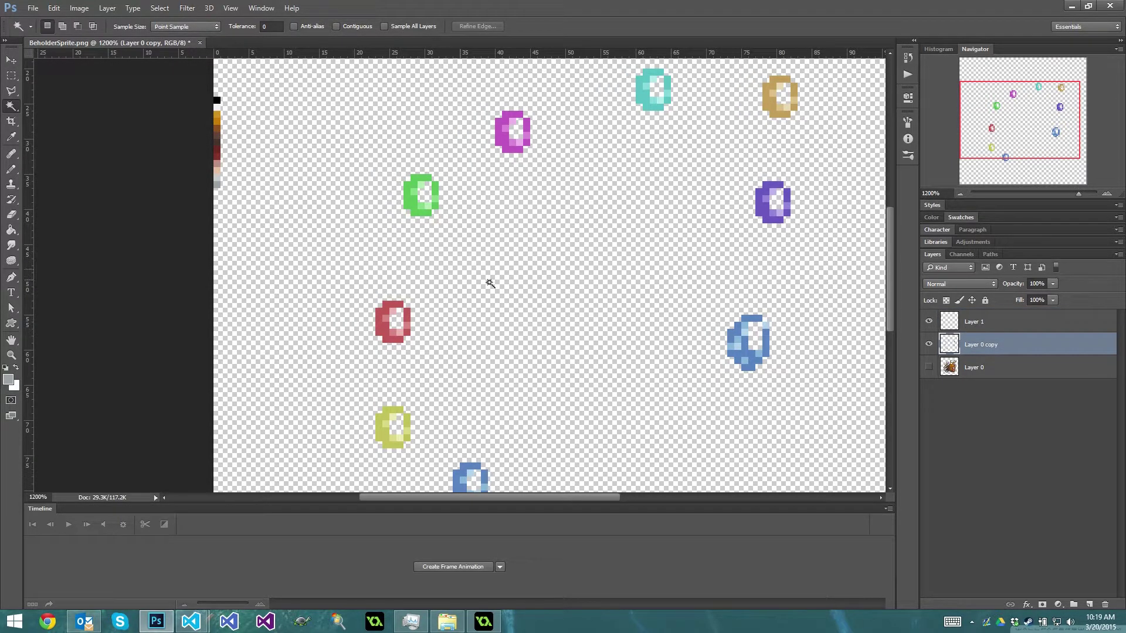
- Delete Layer 0 copy, unhide Layer 0, and trial-select the palette column on Layer 1
left_click(928, 345)
left_click(928, 367)
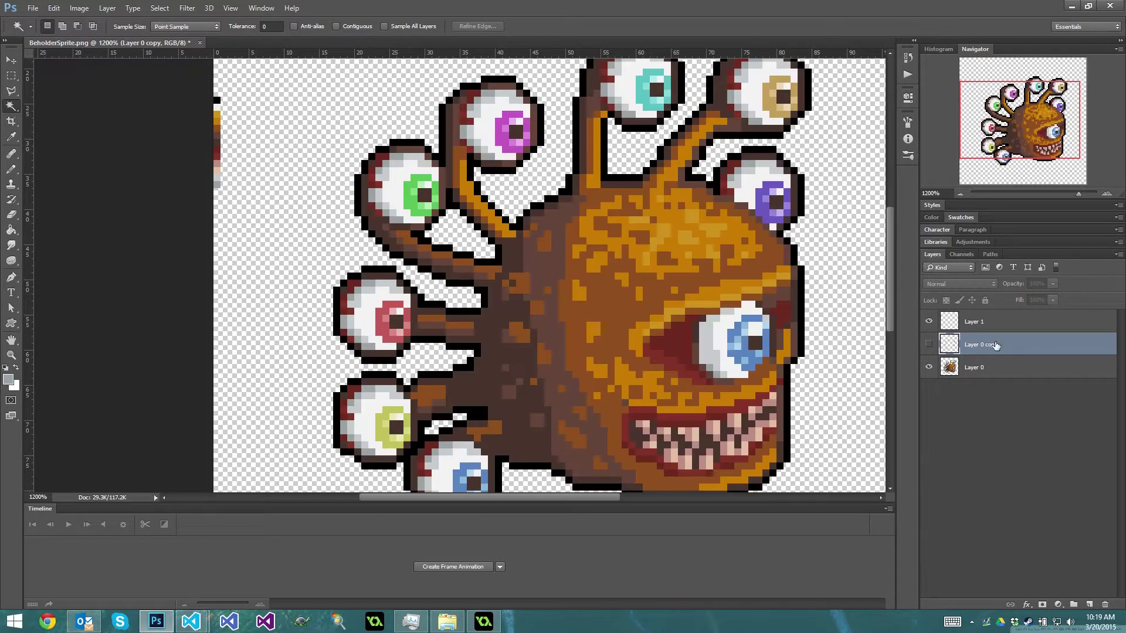
left_click_drag(991, 349, 1106, 605)
left_click(967, 324)
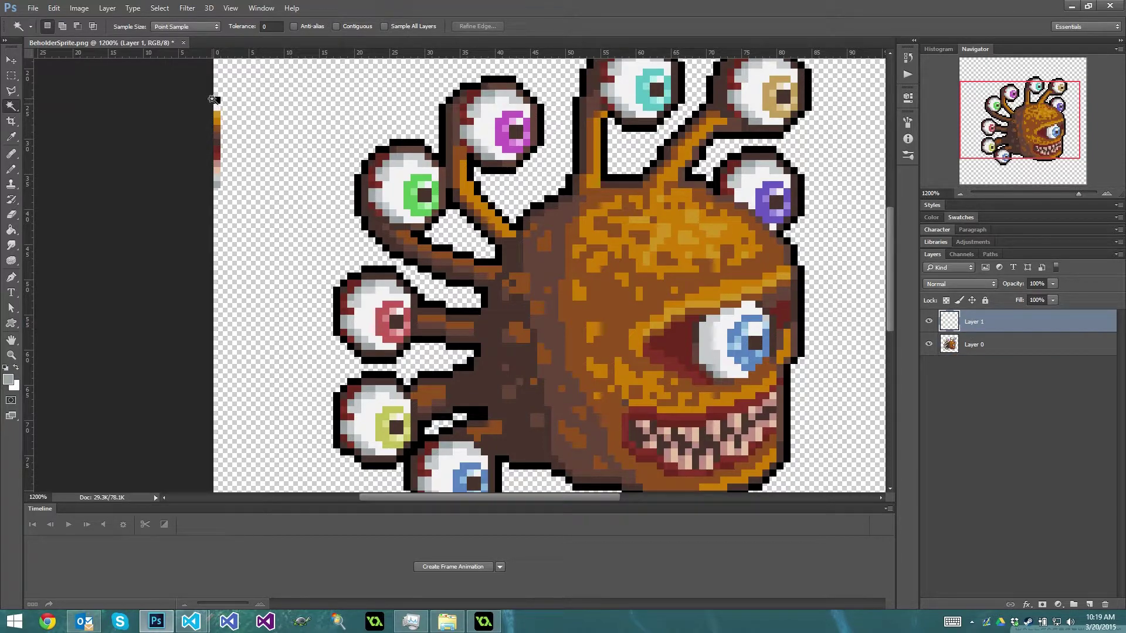
key("m")
left_click_drag(215, 97, 220, 202)
key("ctrl+d")
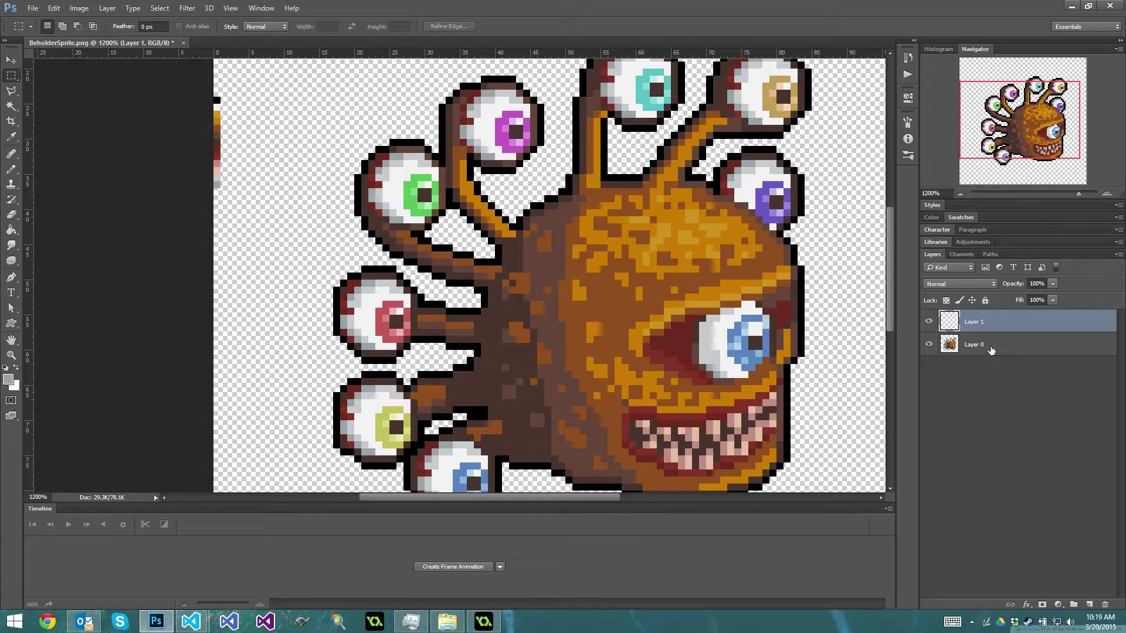
- Duplicate Layer 0 and Layer 1 to the top, shift the palette copy one pixel right, and select both copies
left_click(970, 344)
key("ctrl+j")
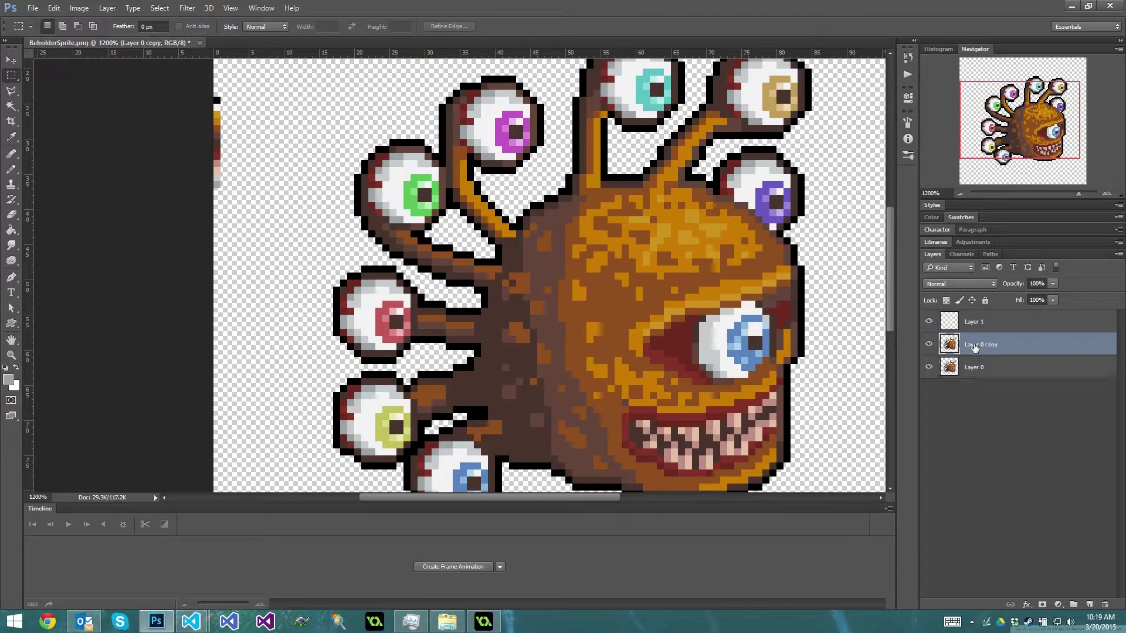
left_click_drag(969, 344, 976, 320)
left_click(975, 347)
key("ctrl+j")
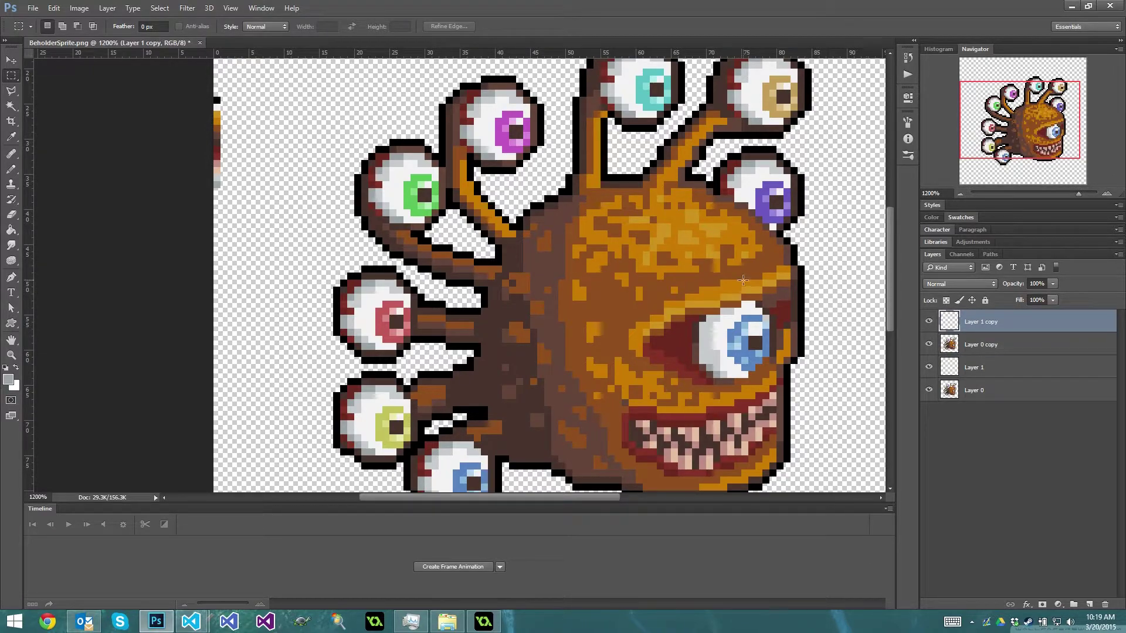
key("v")
key("Right")
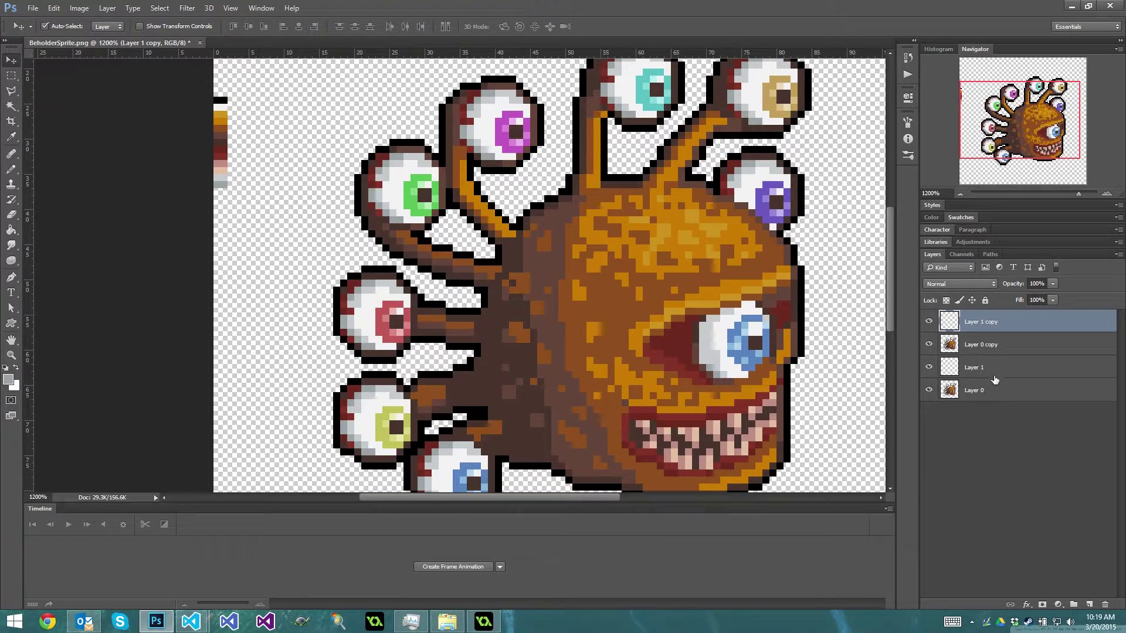
left_click(976, 345, "ctrl")
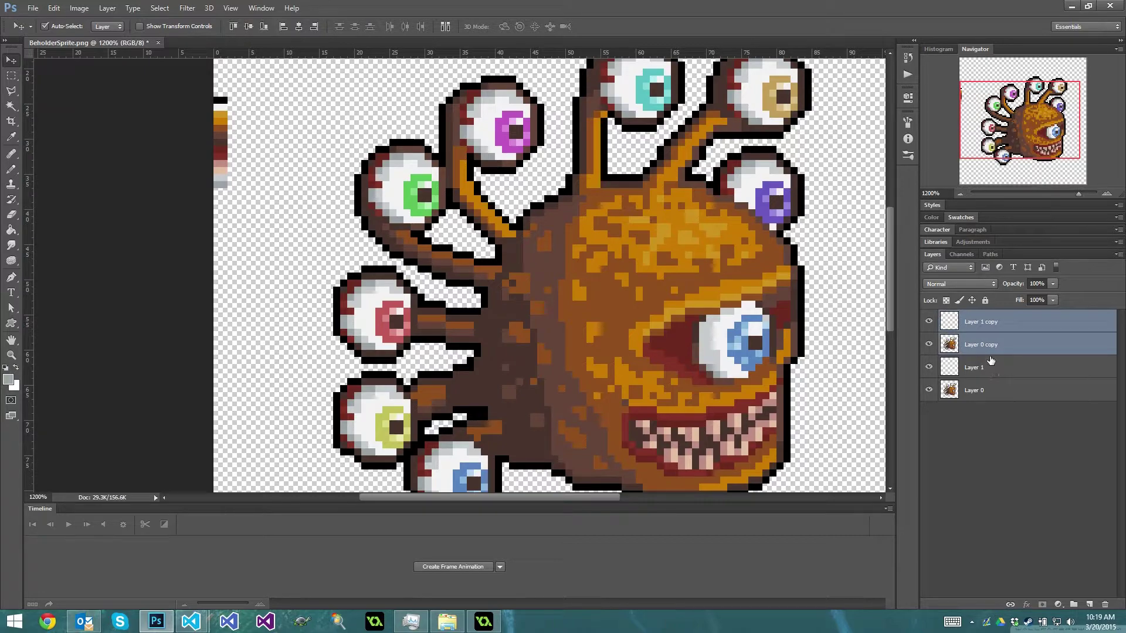
- Merge the two copies into Layer 1 copy and hide the original Layer 1 and Layer 0
key("ctrl+e")
left_click(929, 322)
left_click(930, 322)
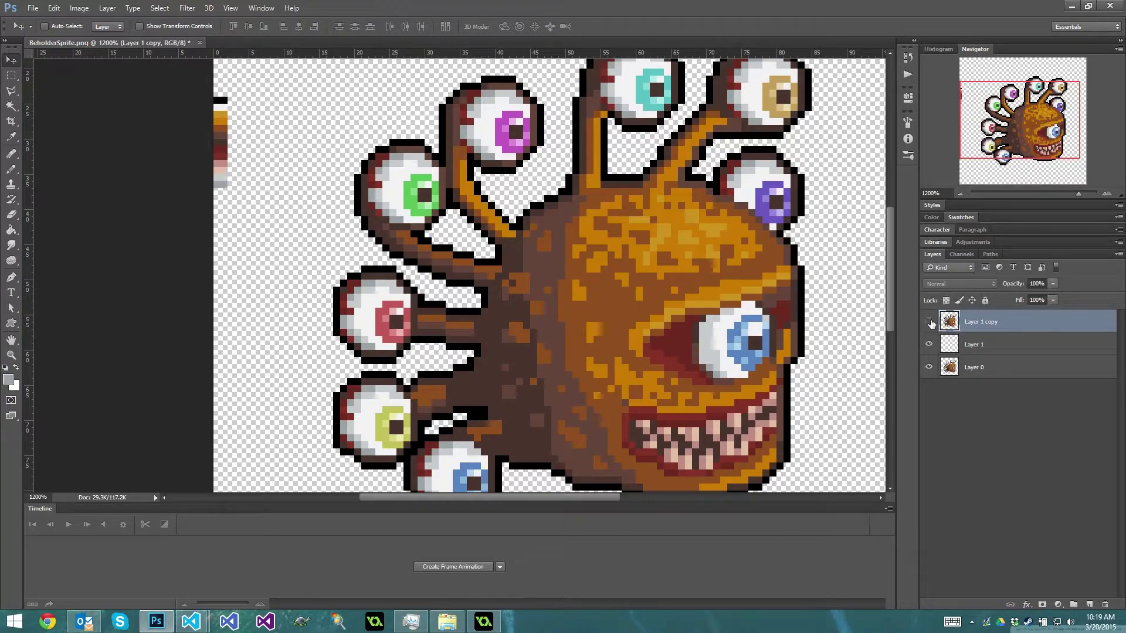
left_click_drag(929, 344, 928, 367)
left_click(929, 322)
left_click(930, 323)
left_click(929, 324)
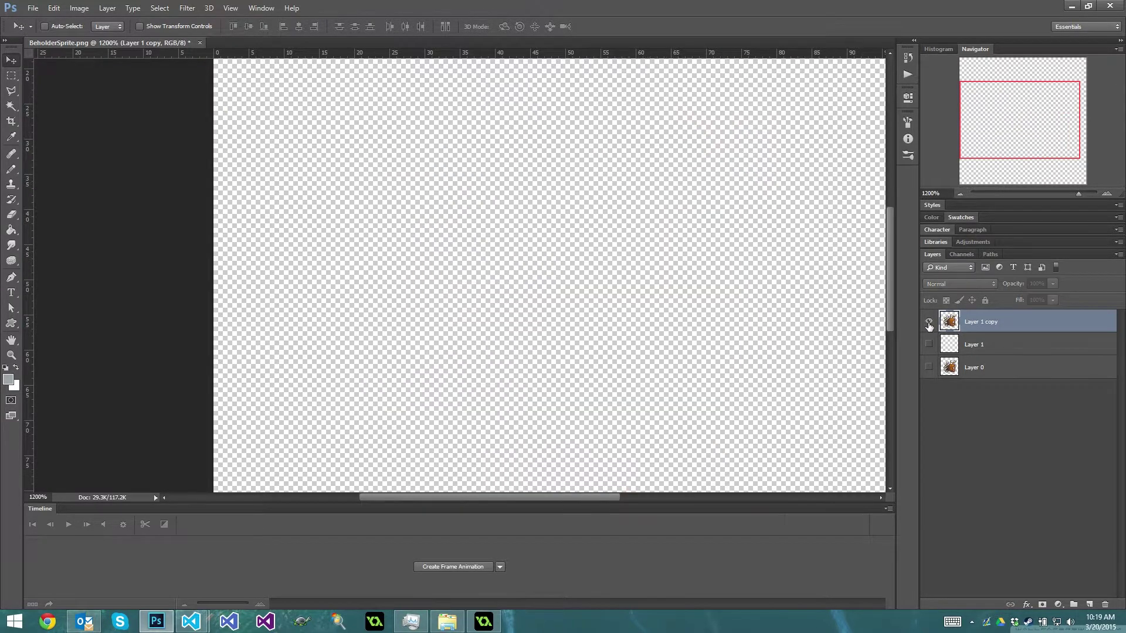
left_click(929, 323)
left_click(928, 322)
left_click(929, 323)
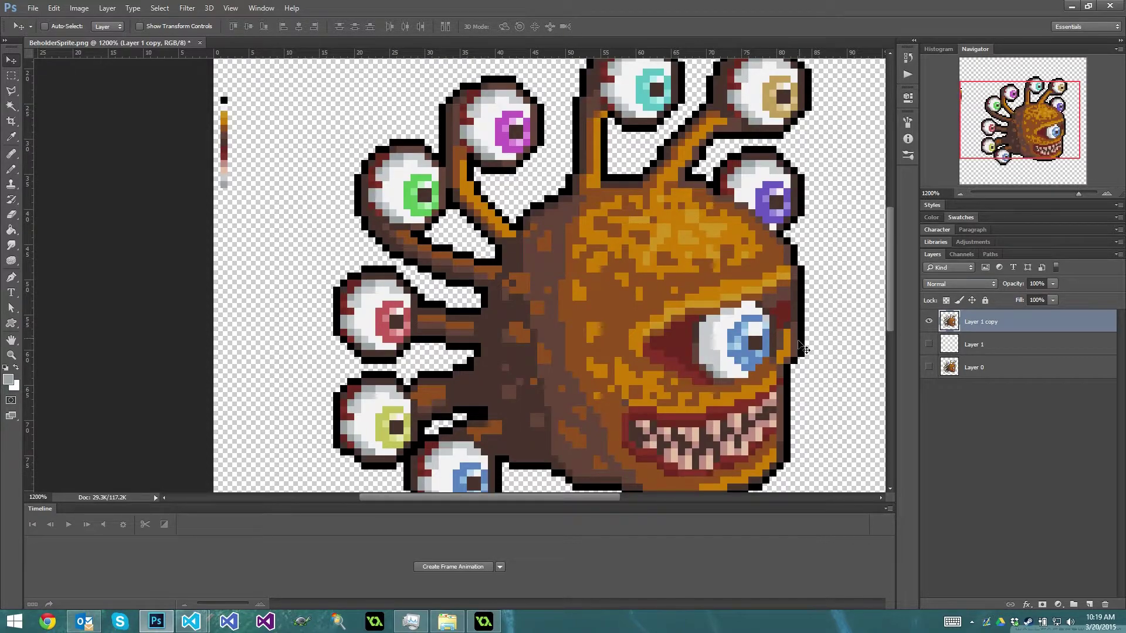
- Magic-wand select every pixel of the beholder's orange body colour at 1200% zoom
left_click(961, 193)
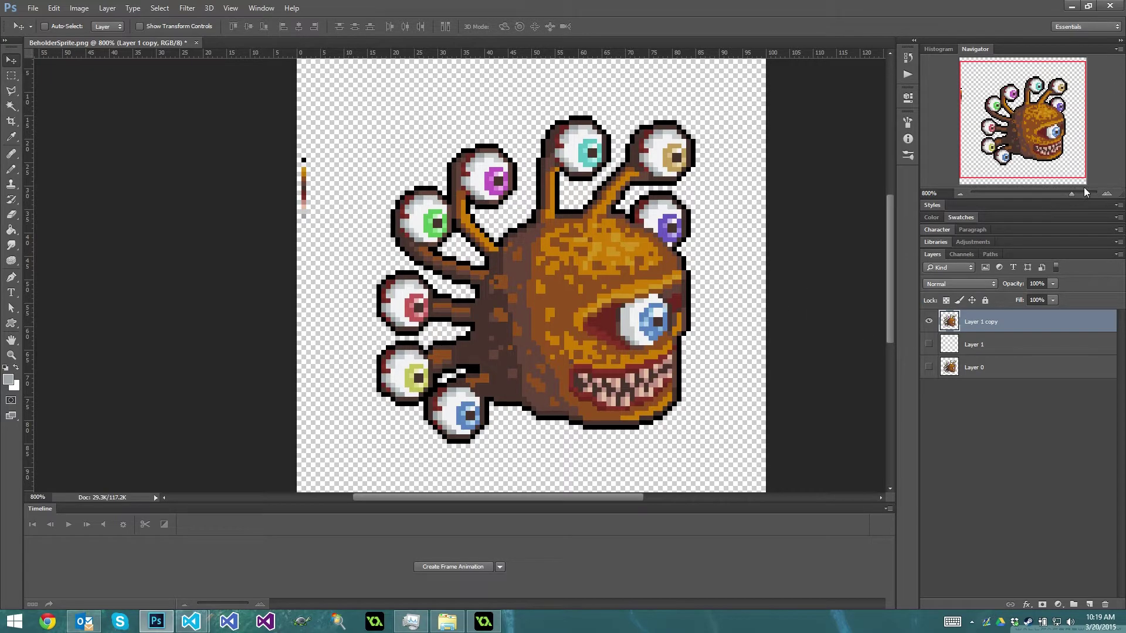
left_click(1107, 193)
key("w")
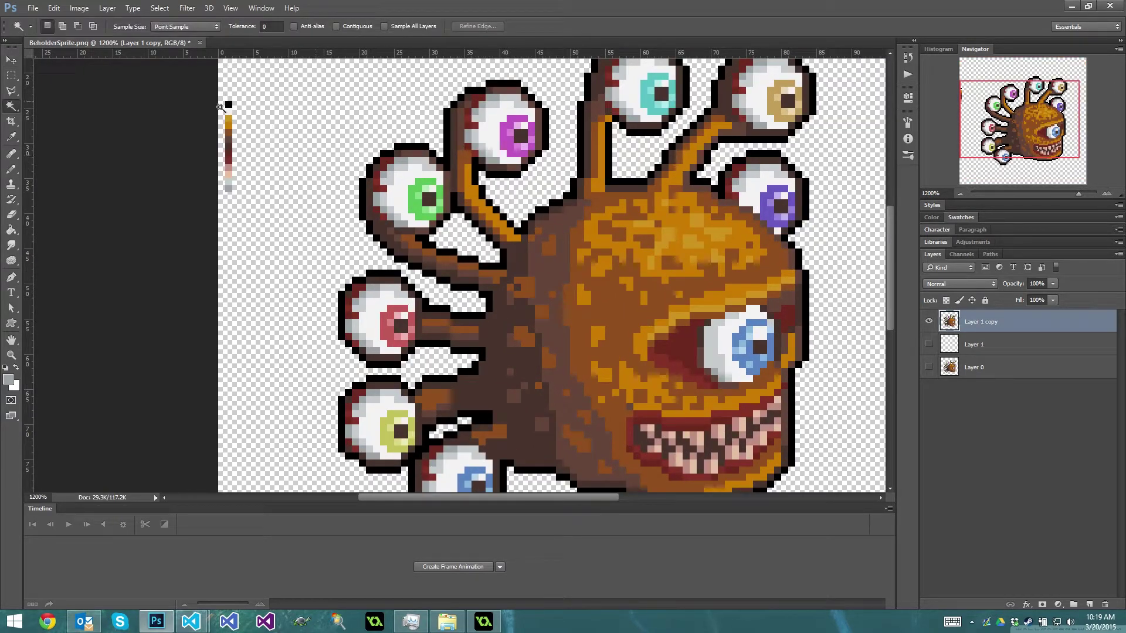
left_click(229, 117)
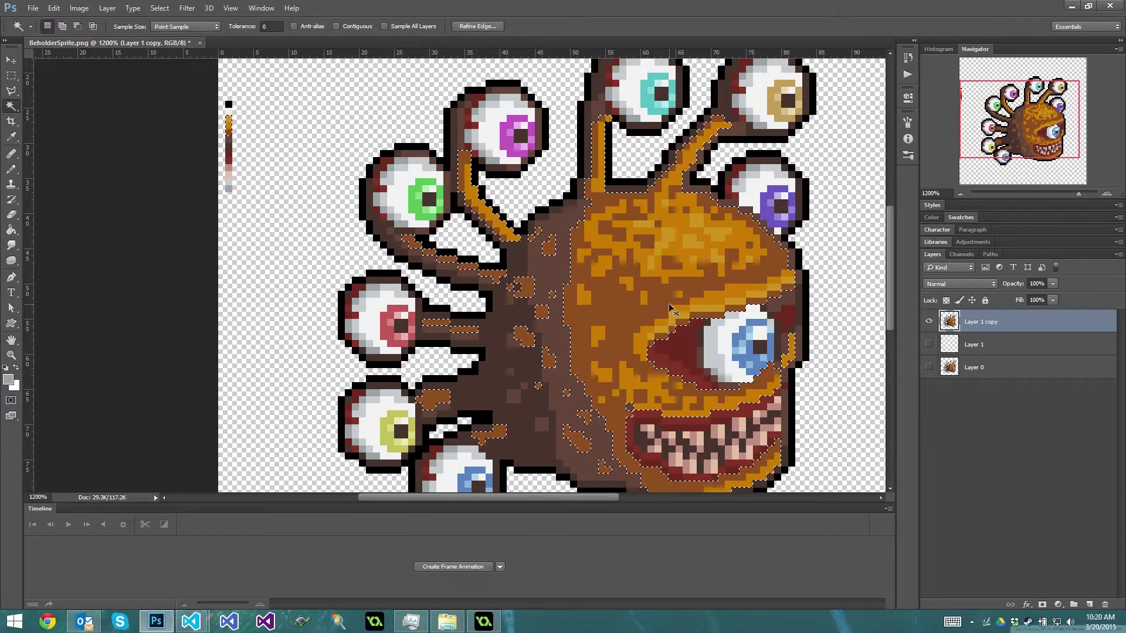
- Drag the Hue/Saturation hue to about -30 so the selected orange body turns red
key("ctrl+u")
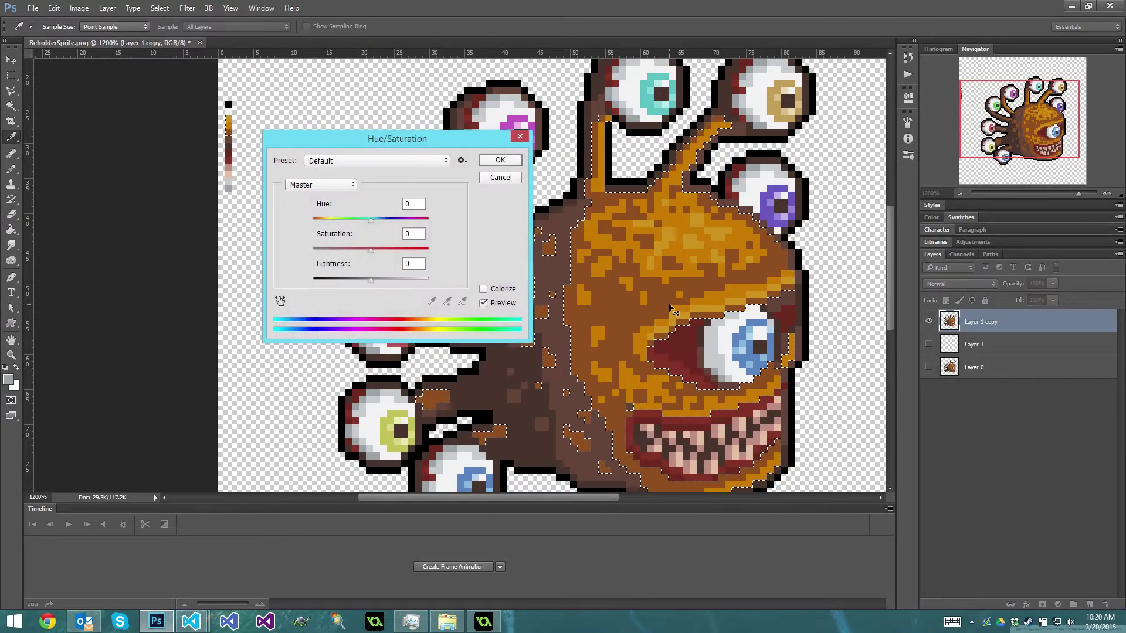
left_click_drag(409, 142, 321, 208)
left_click_drag(300, 292, 278, 309)
key("Up")
key("Up")
key("Up")
key("Up")
key("Up")
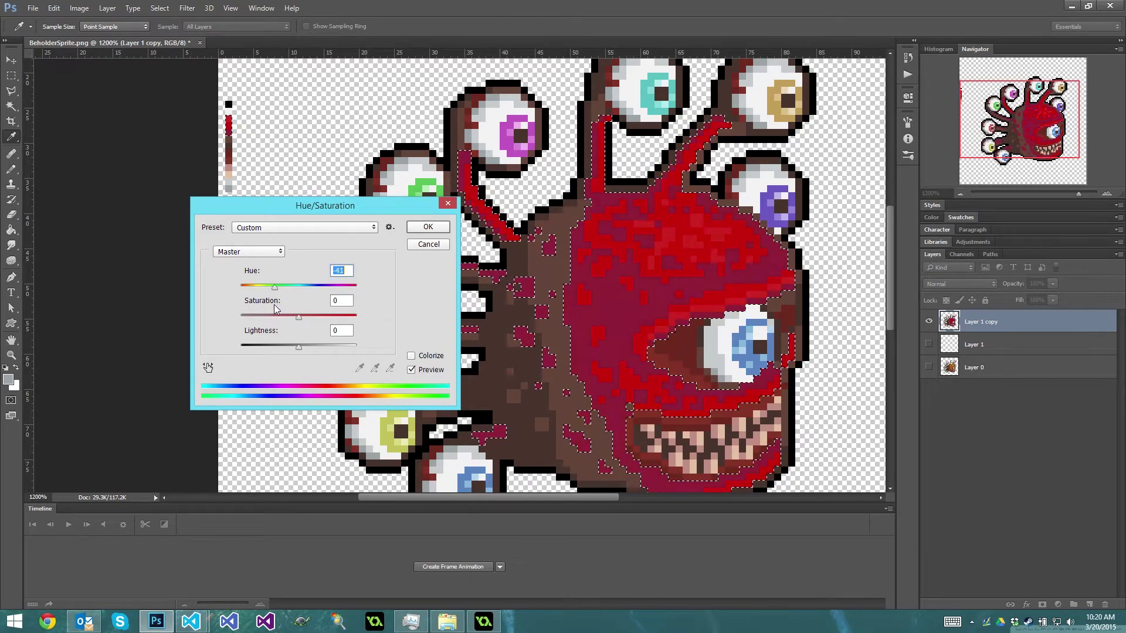
left_click_drag(279, 306, 282, 306)
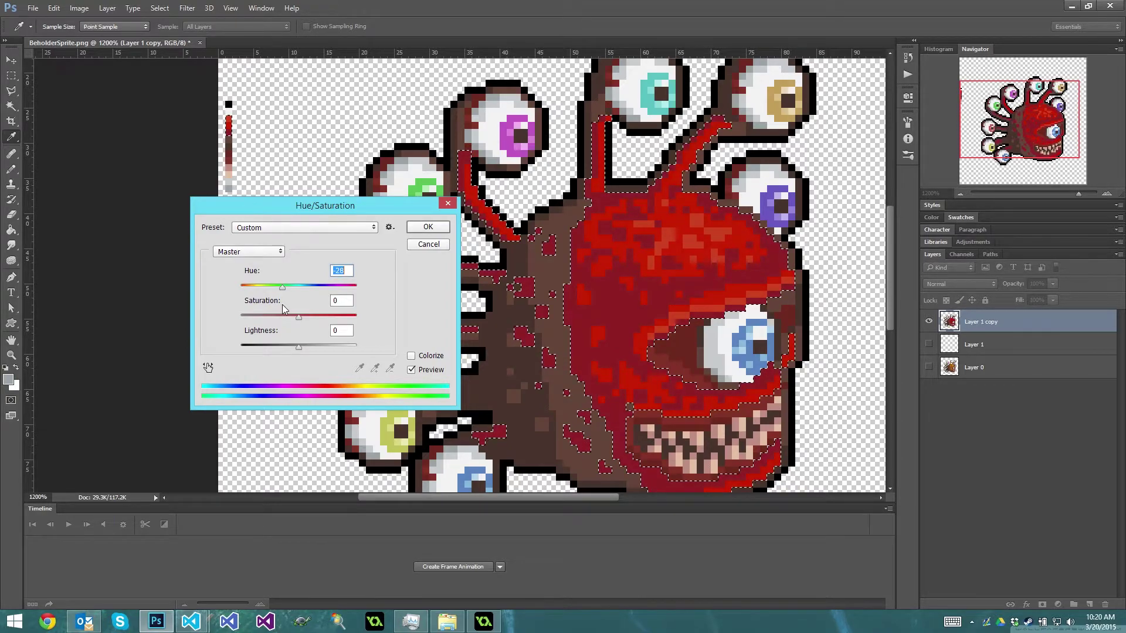
left_click(428, 227)
key("w")
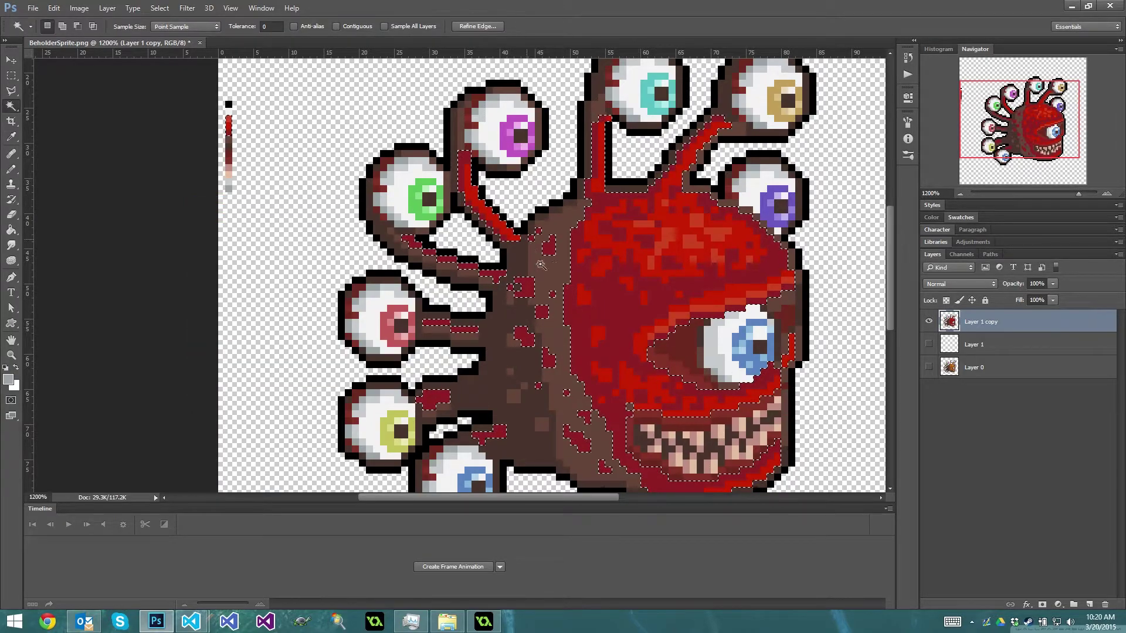
- Select the brown body shade and shift its hue to -73, turning tentacles and shading purple
key("ctrl+d")
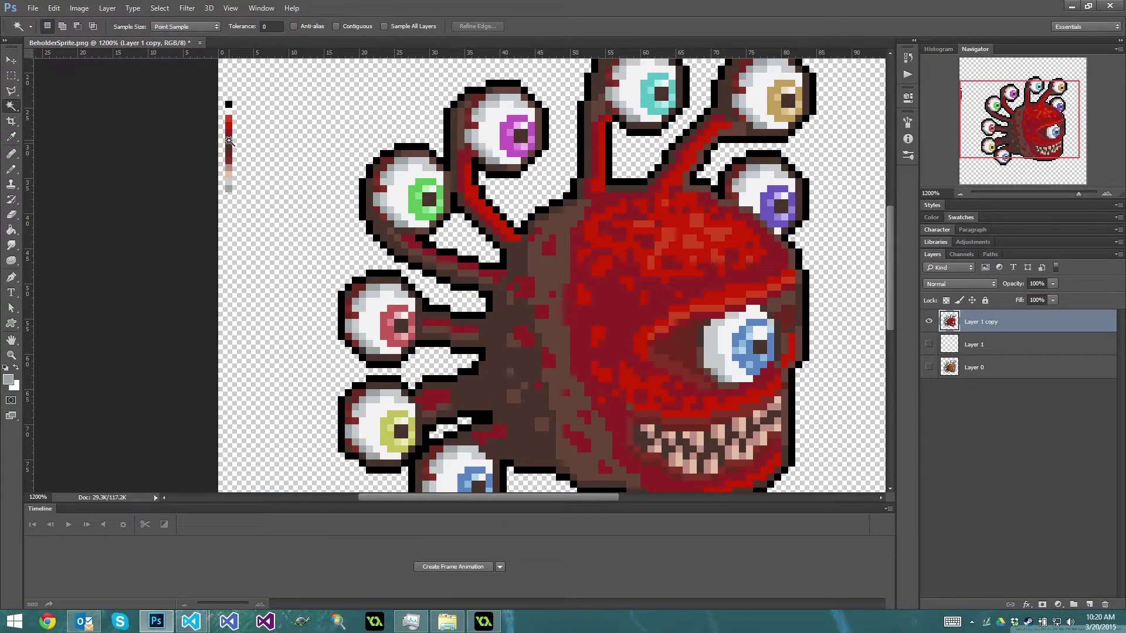
left_click(229, 140)
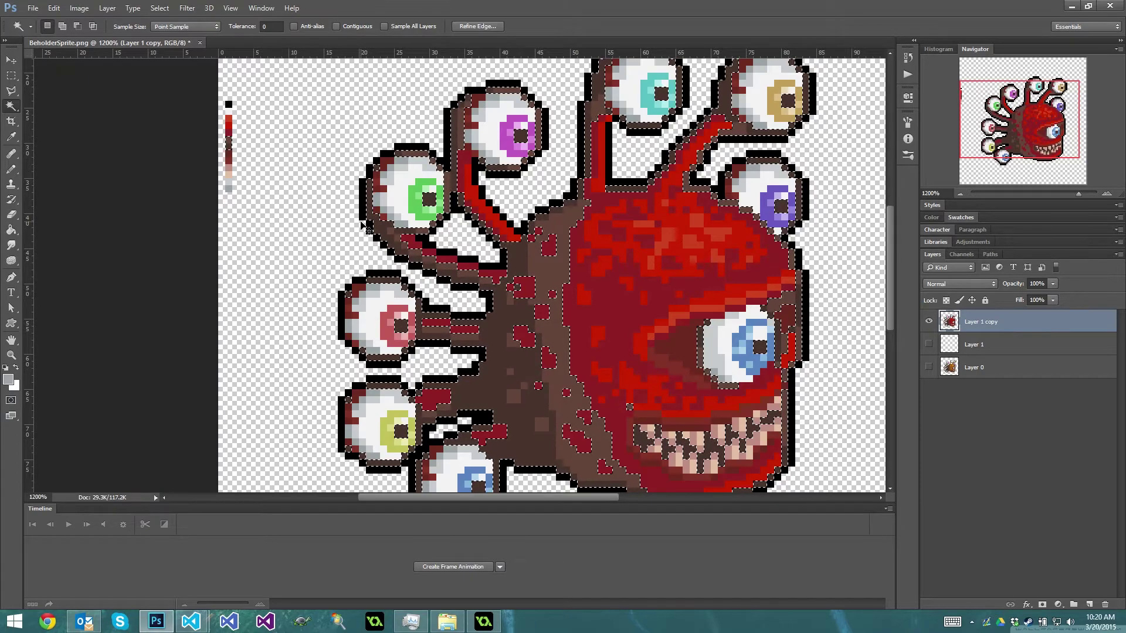
key("ctrl+u")
left_click_drag(299, 287, 266, 288)
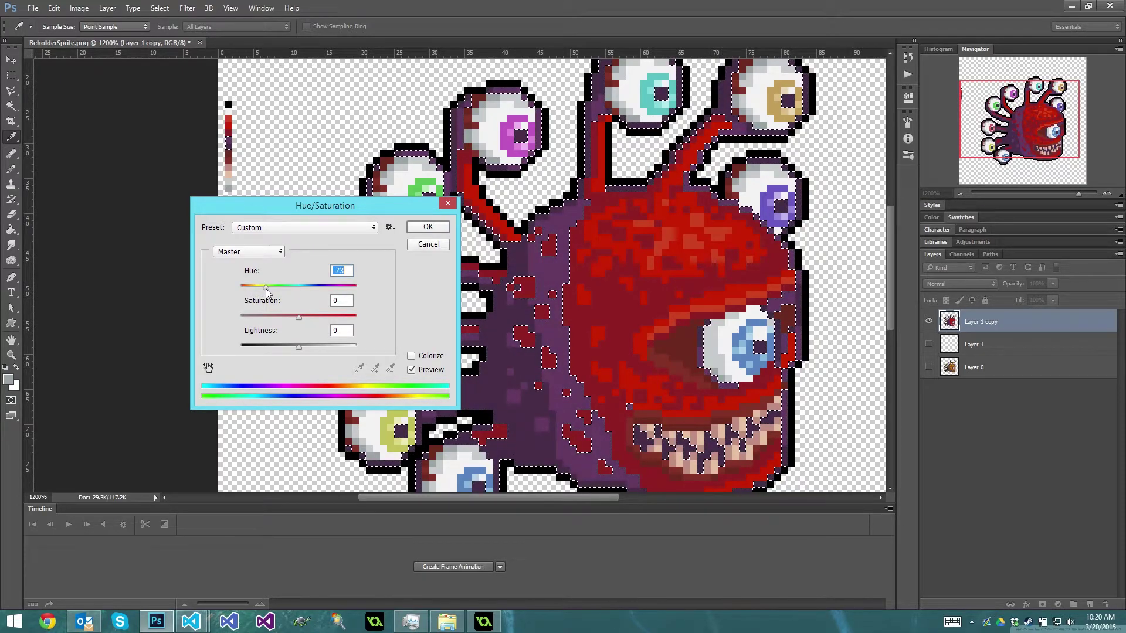
left_click(428, 227)
- Select the dark red shade and recolour it green with Hue +83, Saturation +19
key("w")
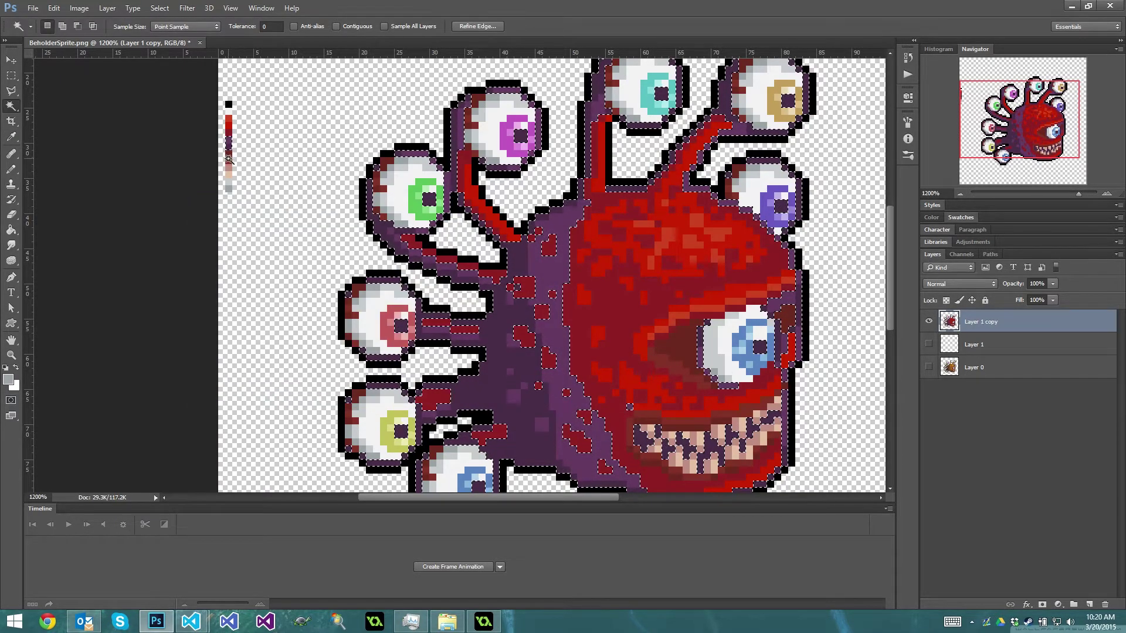
key("ctrl+d")
left_click(229, 158)
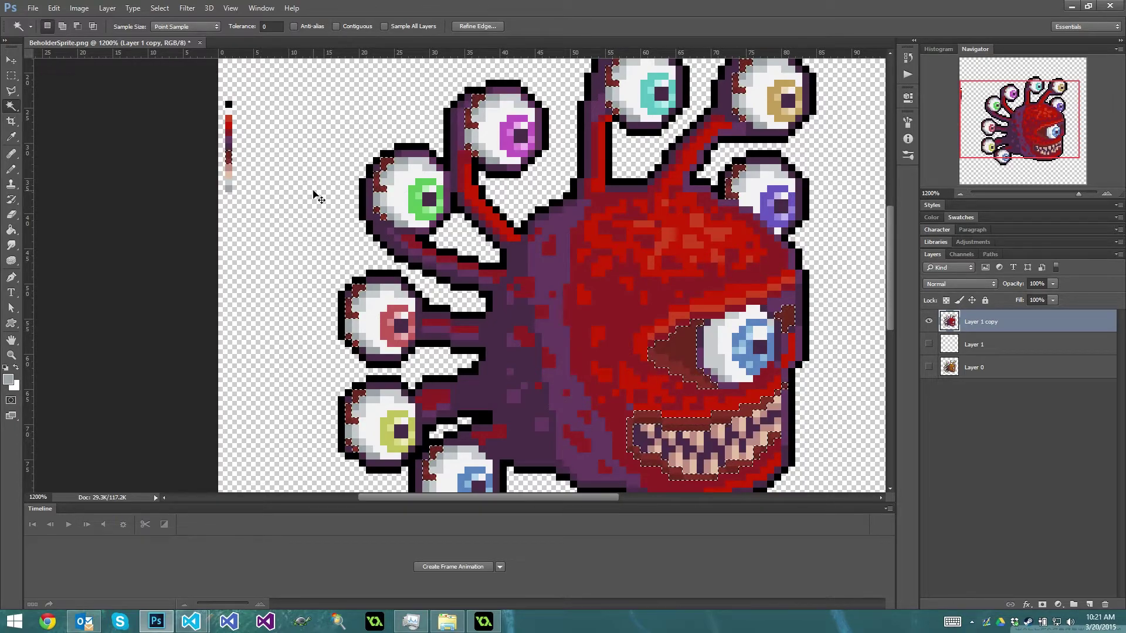
key("i")
key("ctrl+u")
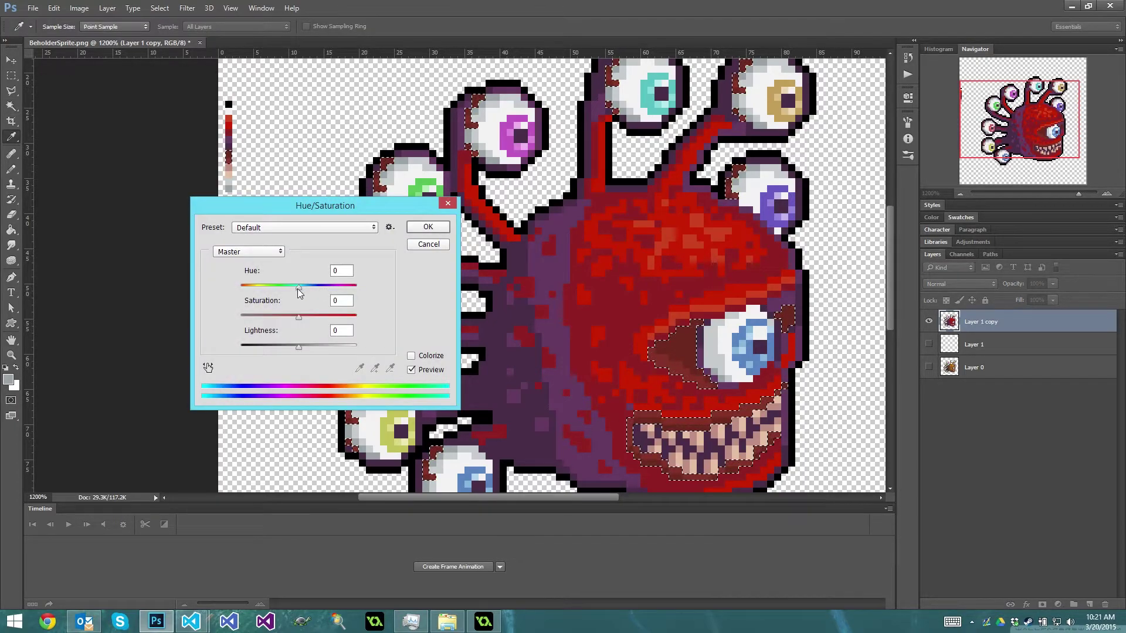
left_click_drag(299, 287, 297, 346)
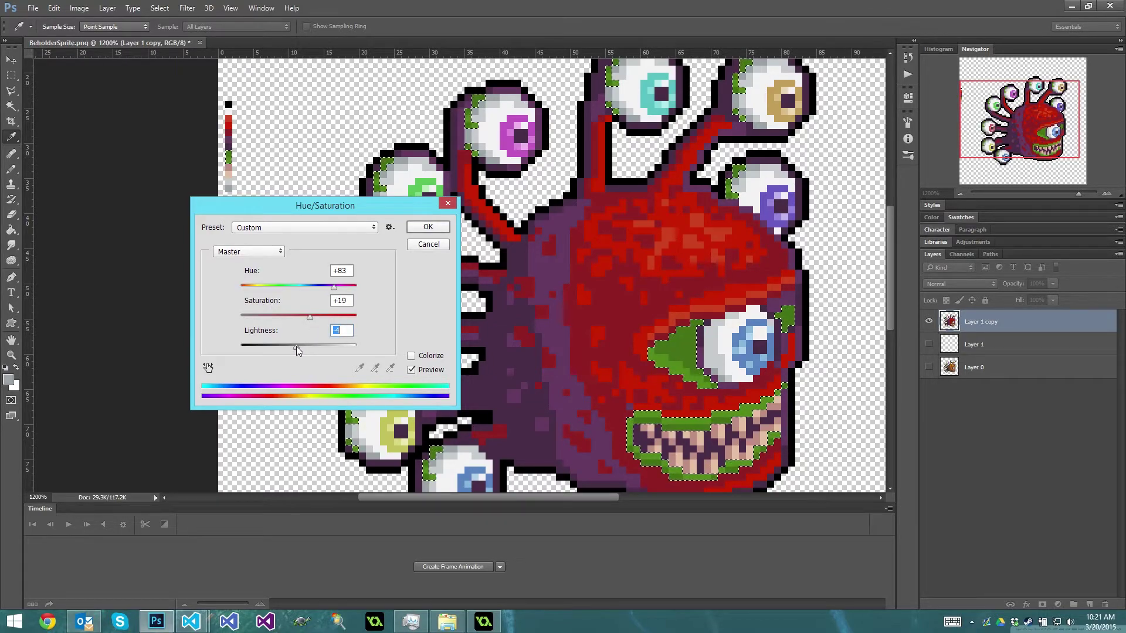
left_click(442, 226)
key("w")
key("ctrl+d")
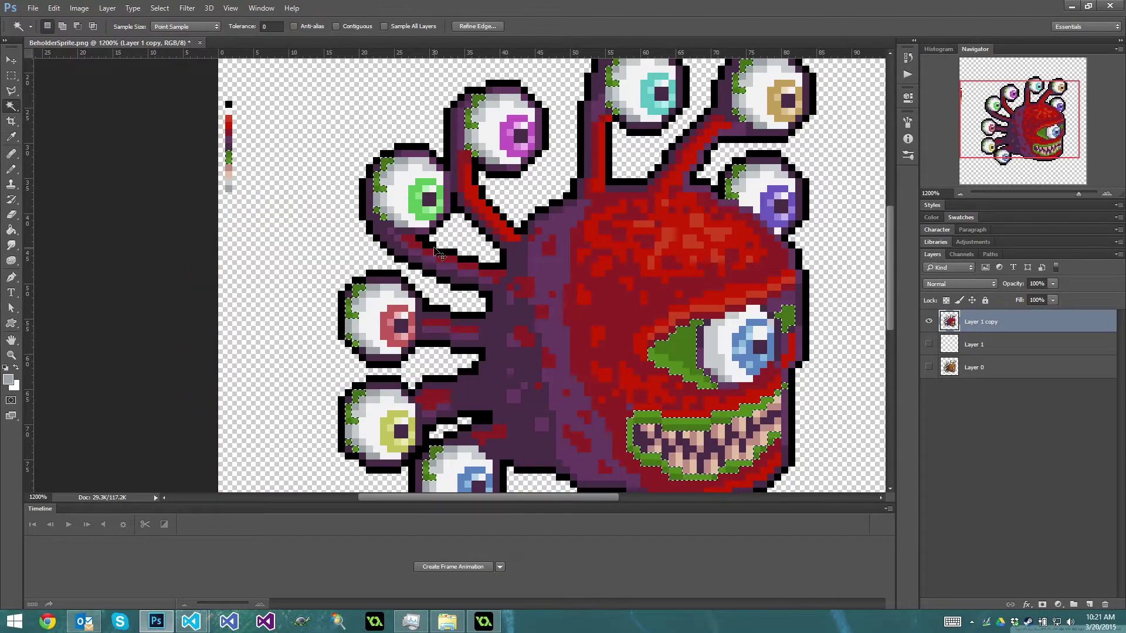
- Colorize the selected tooth colour pale yellow with Hue 22
left_click(230, 168)
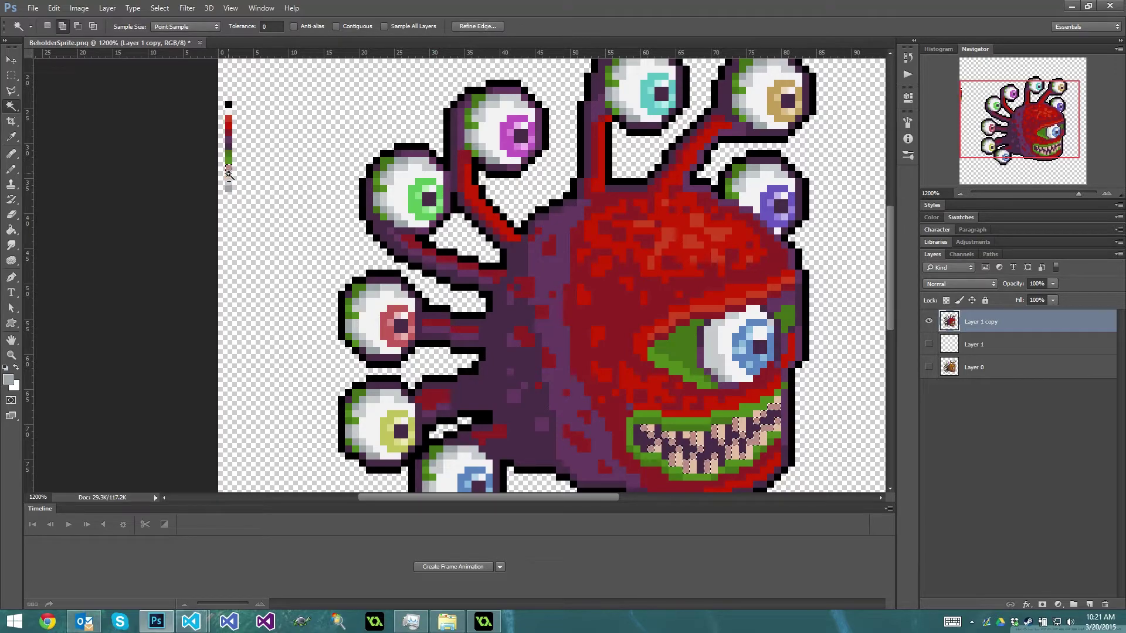
key("i")
key("ctrl+u")
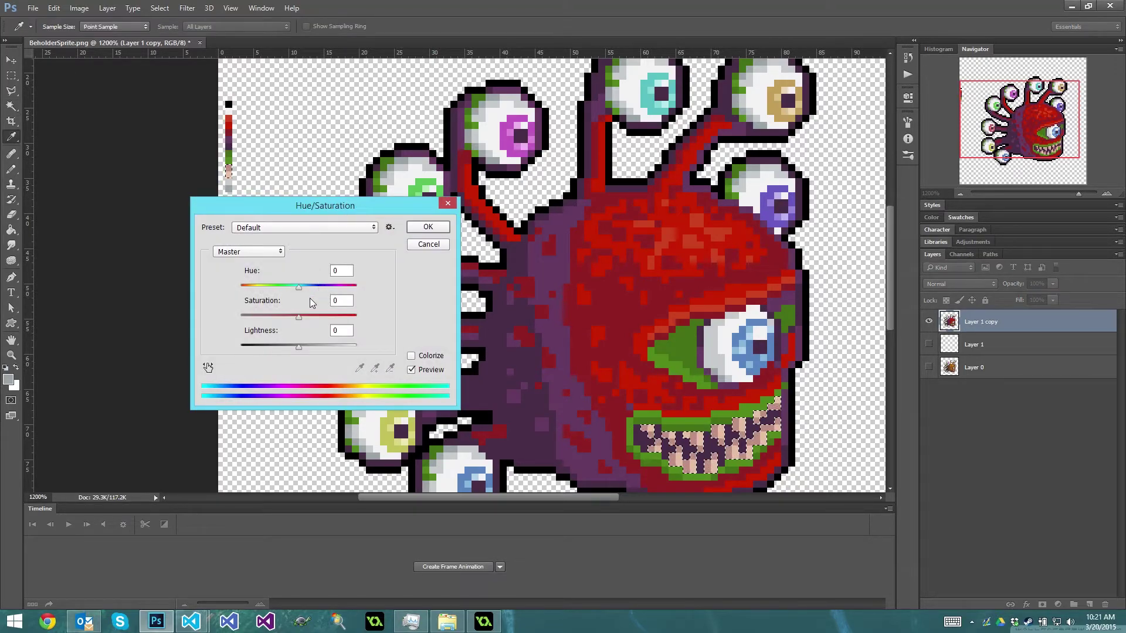
left_click(412, 356)
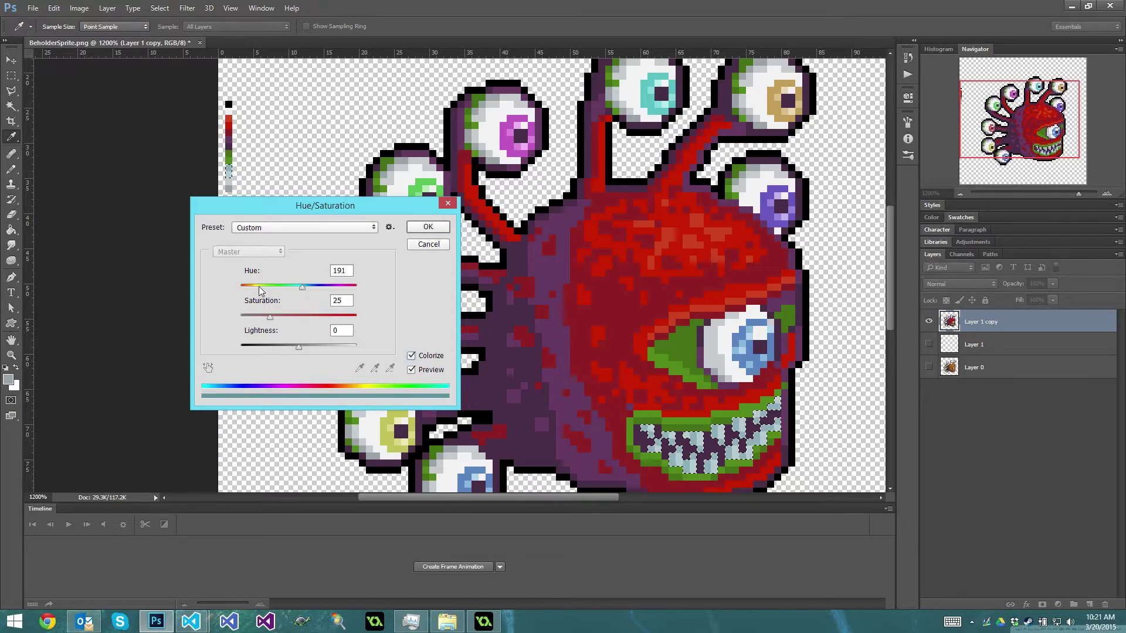
left_click_drag(302, 287, 291, 350)
left_click(427, 226)
- Colorize the light grey eye whites faint pink with Hue 5, Saturation 38, then zoom out
key("w")
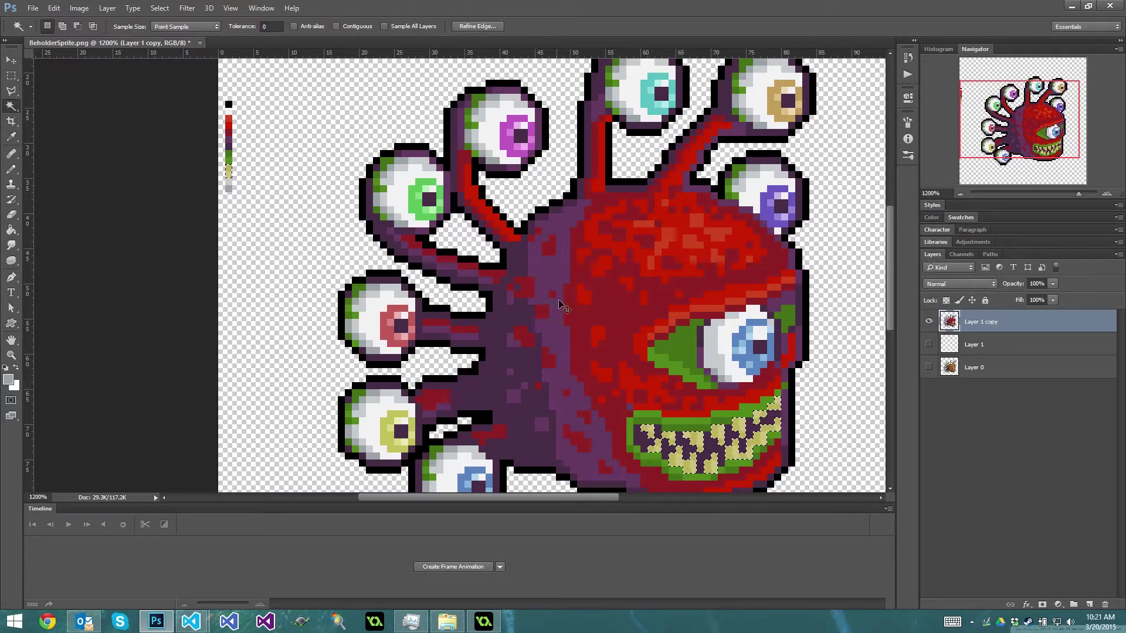
key("ctrl+d")
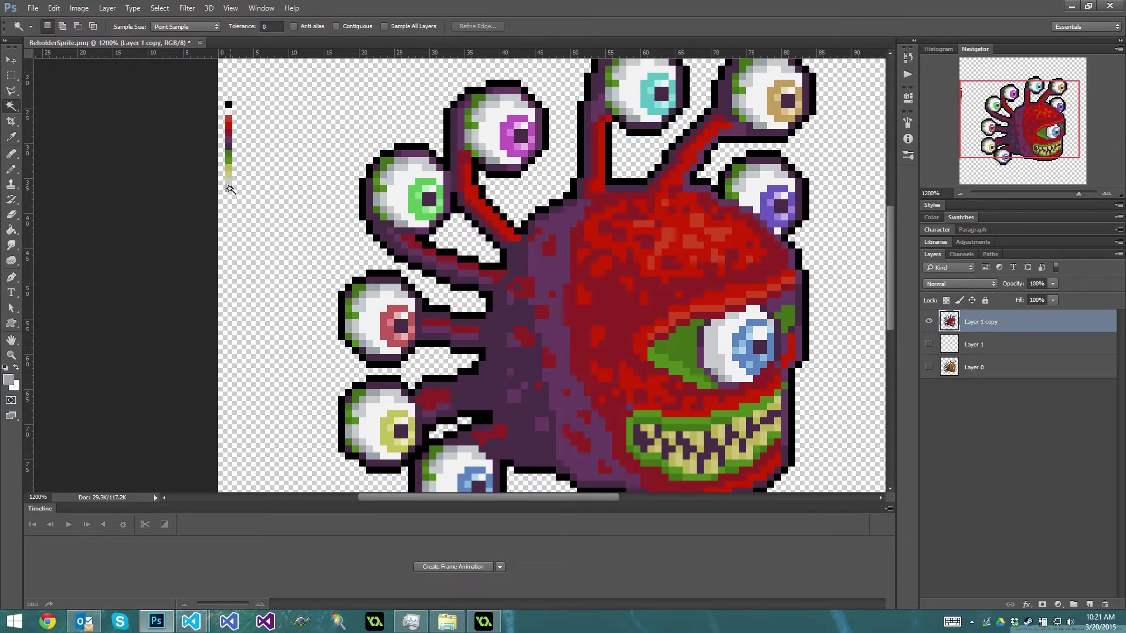
left_click(229, 187)
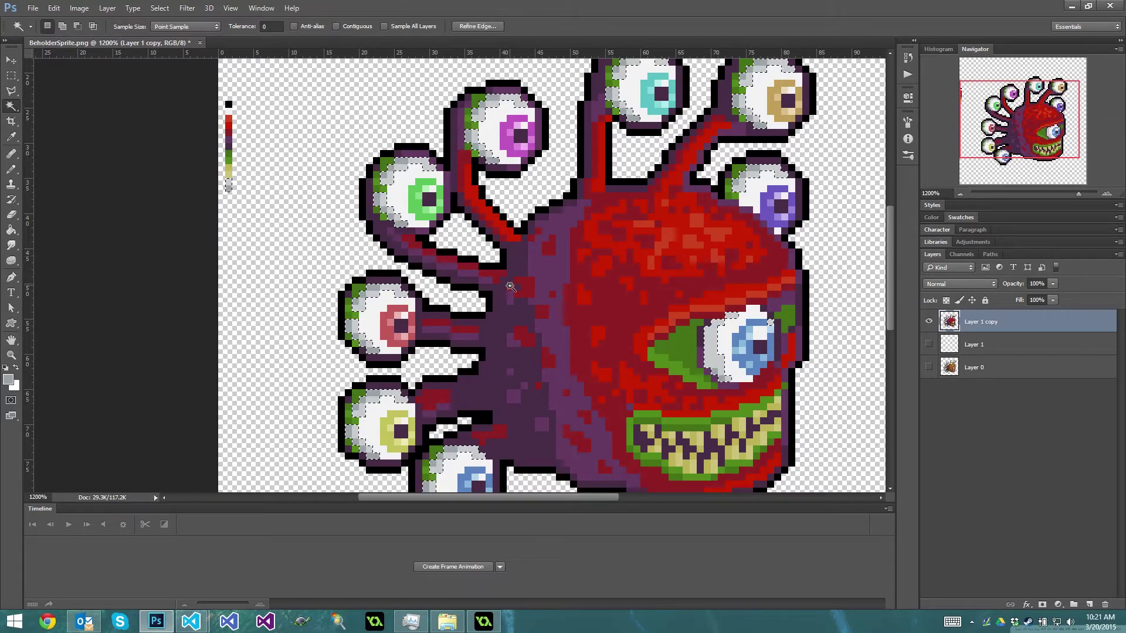
key("ctrl+u")
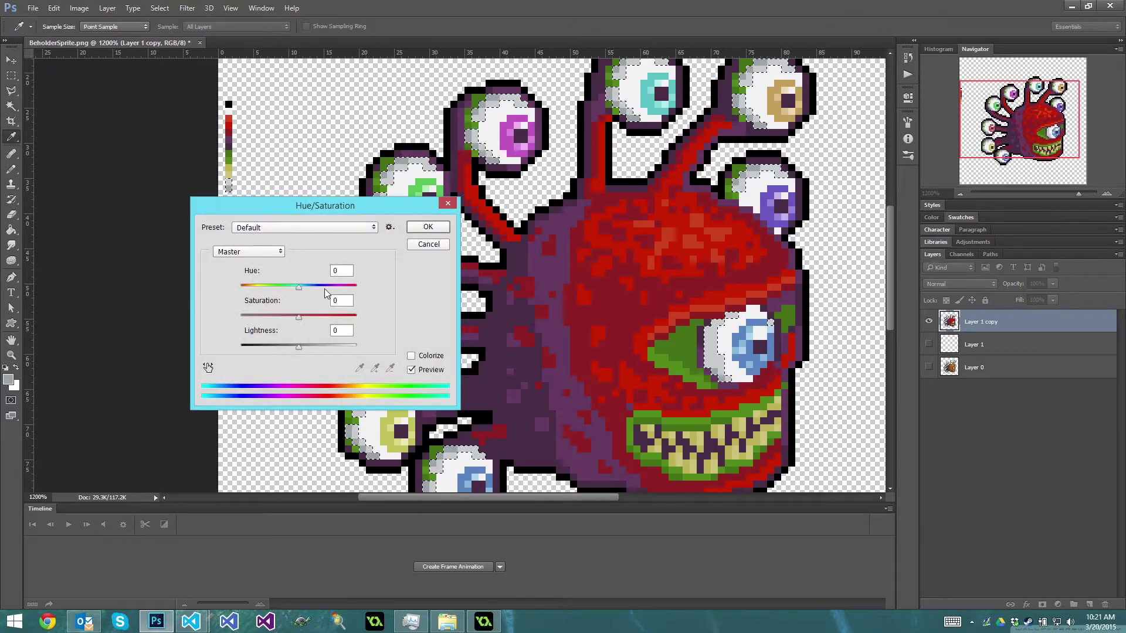
key("alt+o")
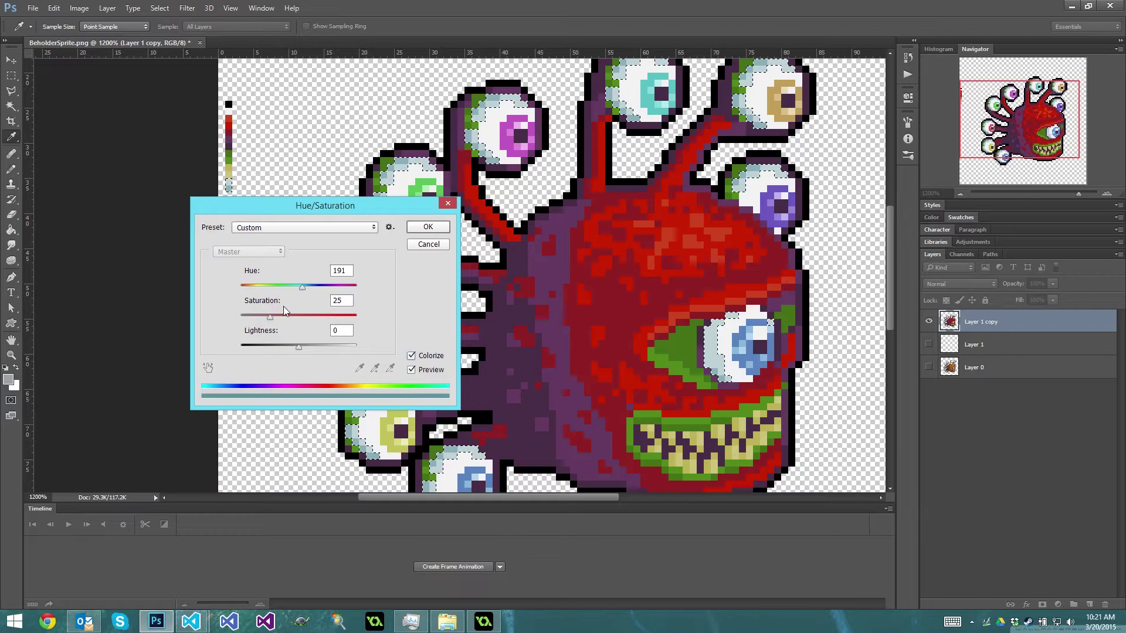
left_click_drag(303, 293, 287, 327)
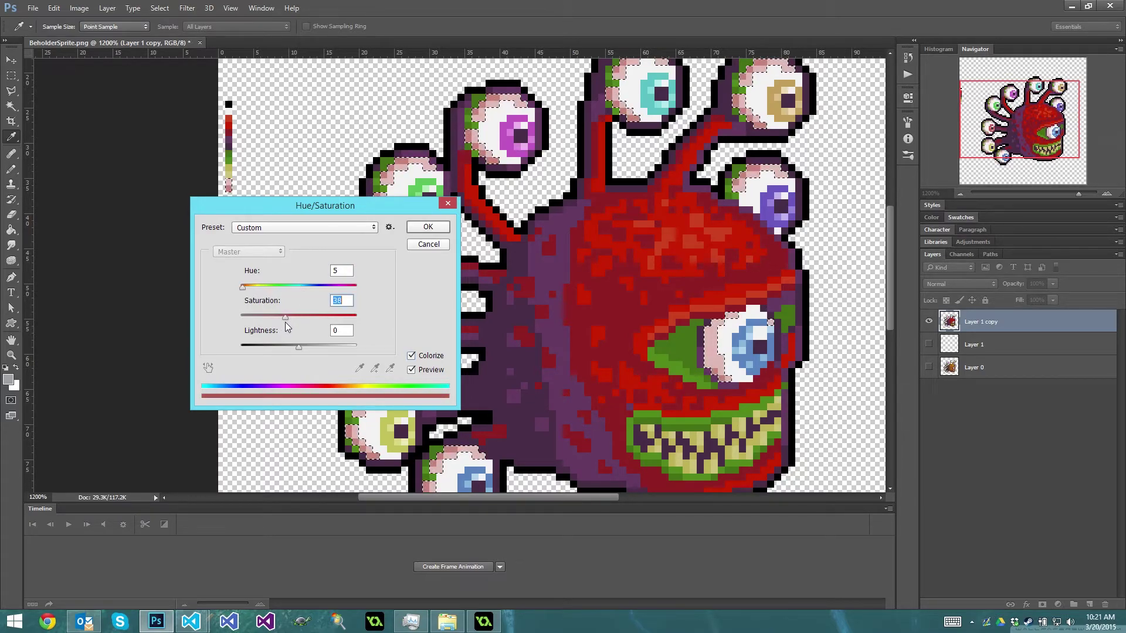
left_click(428, 227)
key("w")
key("ctrl+d")
key("ctrl+minus")
key("ctrl+minus")
key("ctrl+minus")
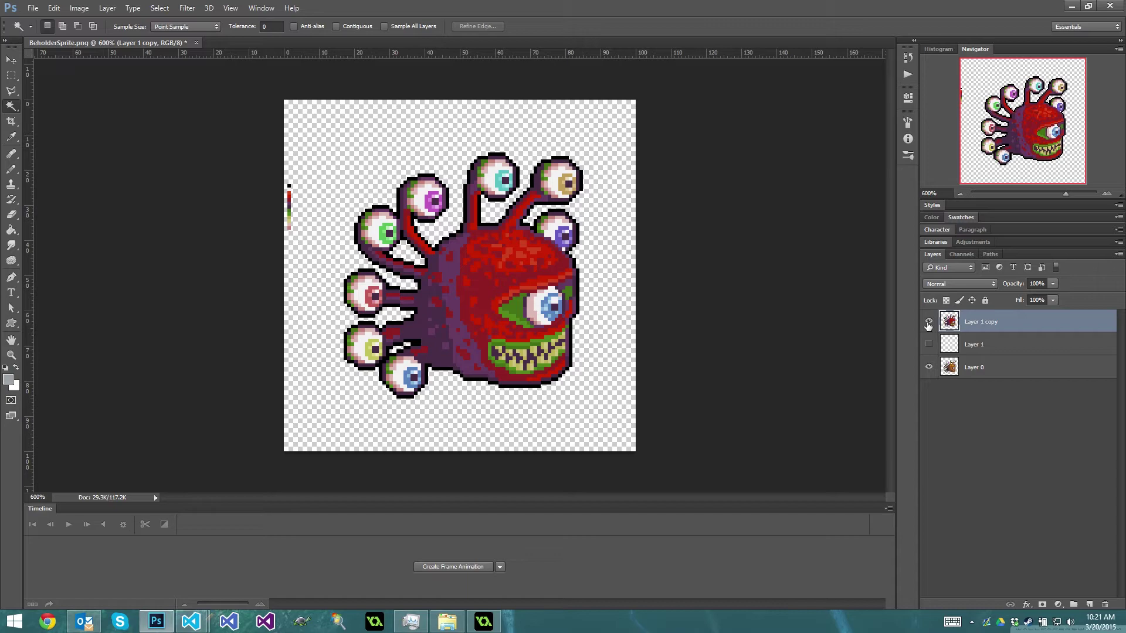
- Toggle Layer 1 copy's visibility to compare with the original, then show Layer 1
left_click(929, 322)
left_click(928, 322)
left_click(928, 322)
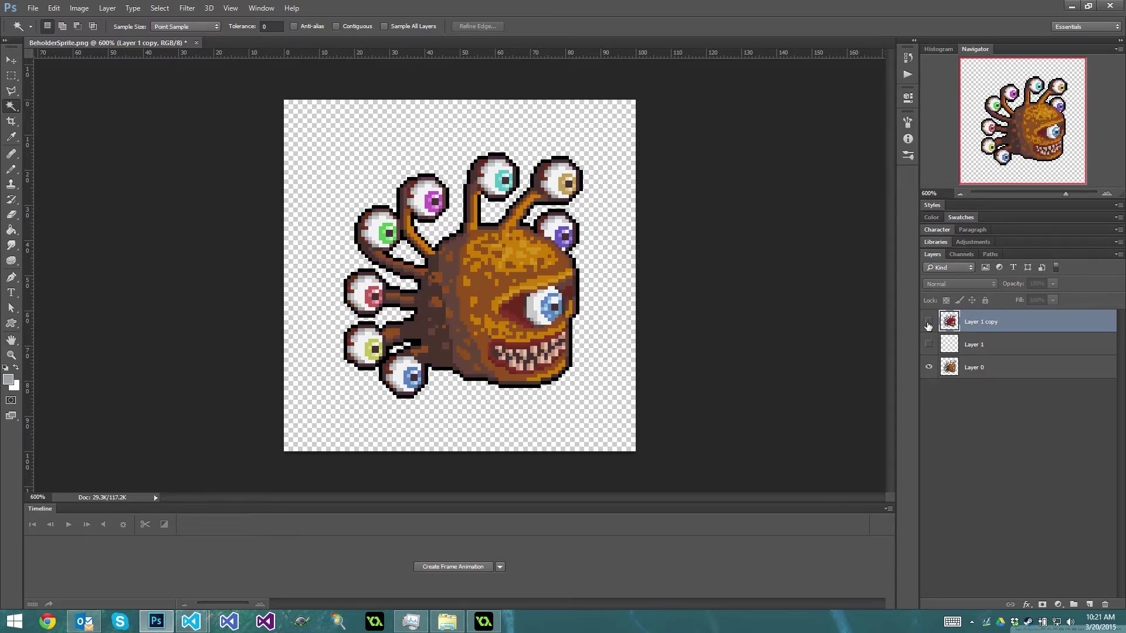
left_click(928, 322)
left_click(929, 322)
left_click(929, 322)
left_click(928, 344)
- Zoom in and marquee-select the two-column palette strip at the image's left edge
left_click(1106, 194)
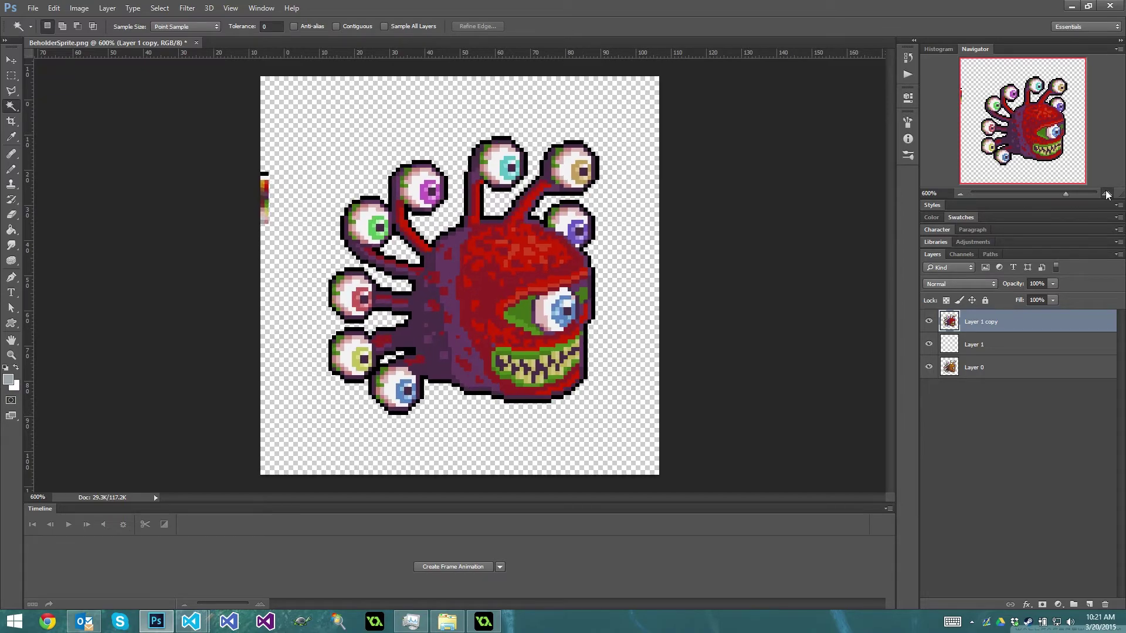
left_click(1107, 194)
left_click(1106, 194)
left_click_drag(583, 274, 646, 299)
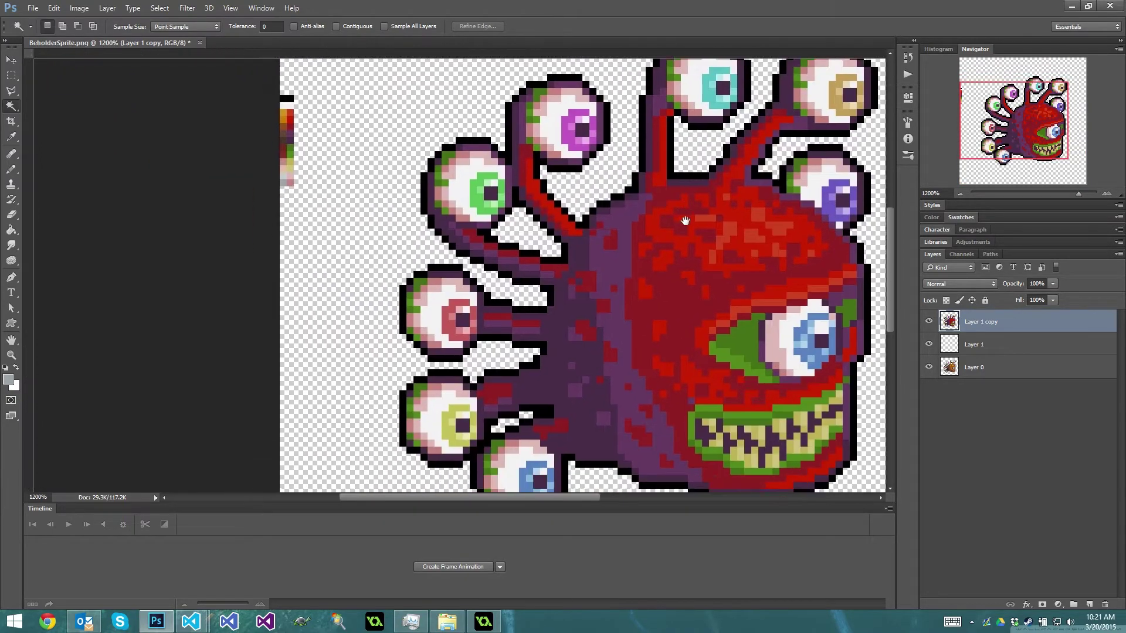
key("m")
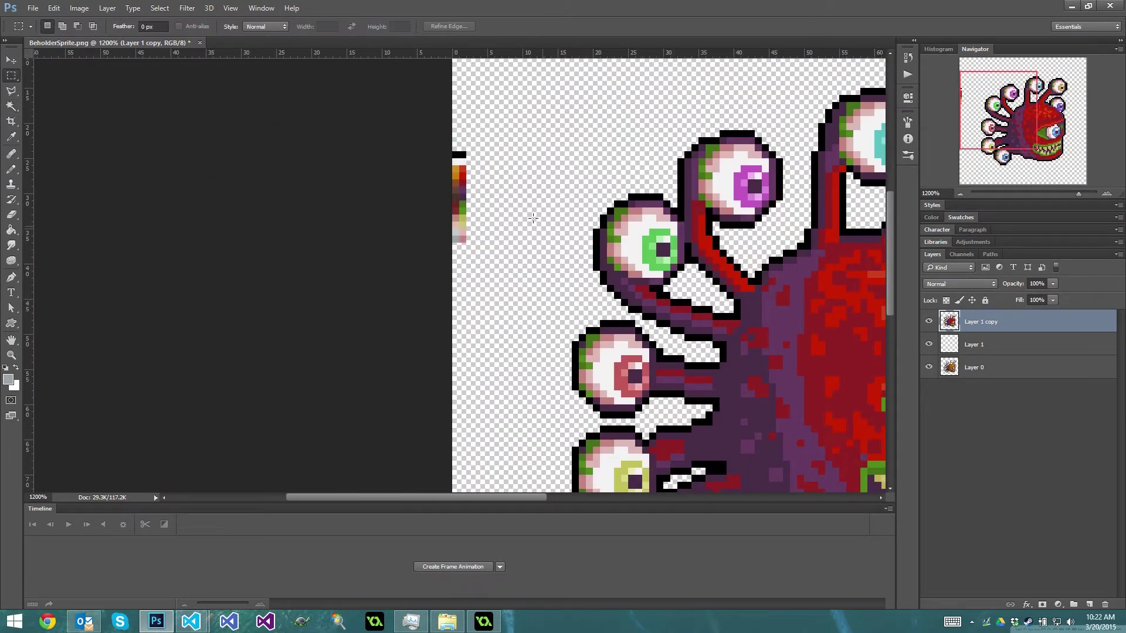
left_click_drag(452, 153, 466, 241)
- In GameMaker's Zelda1 project, review the 11×19 spr_link_palette sprite's properties
left_click(484, 622)
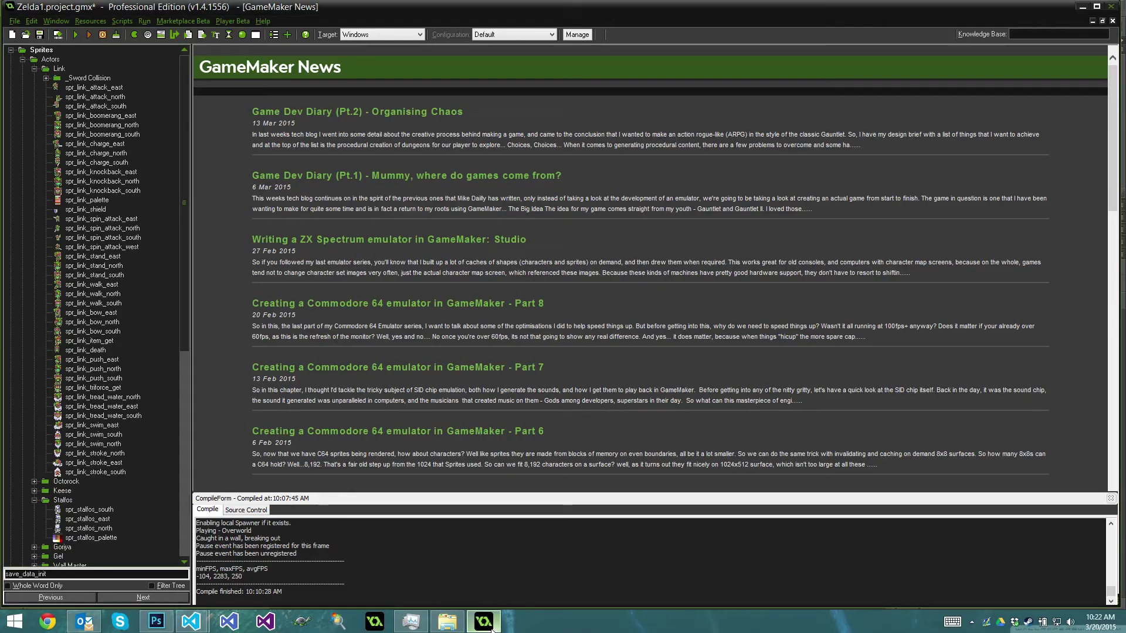
double_click(86, 201)
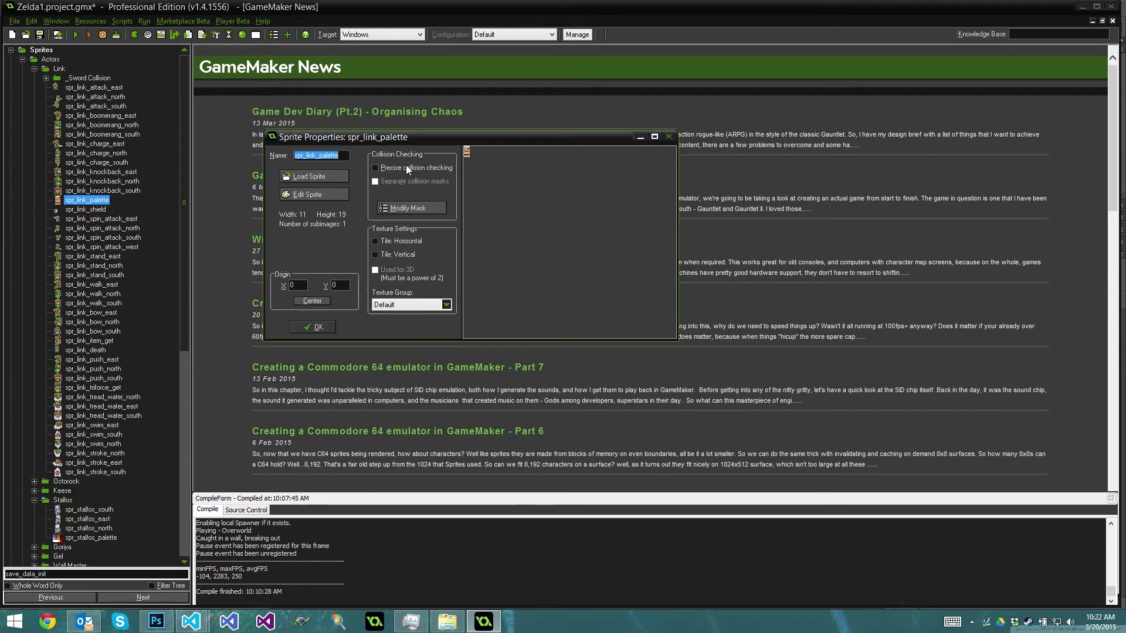
left_click(307, 326)
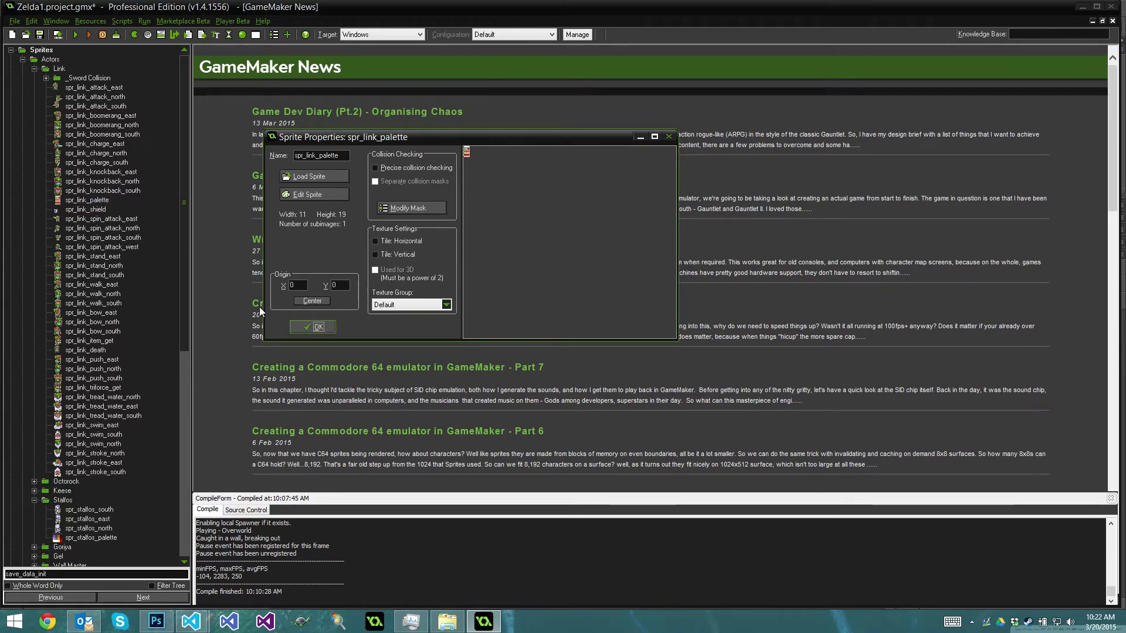